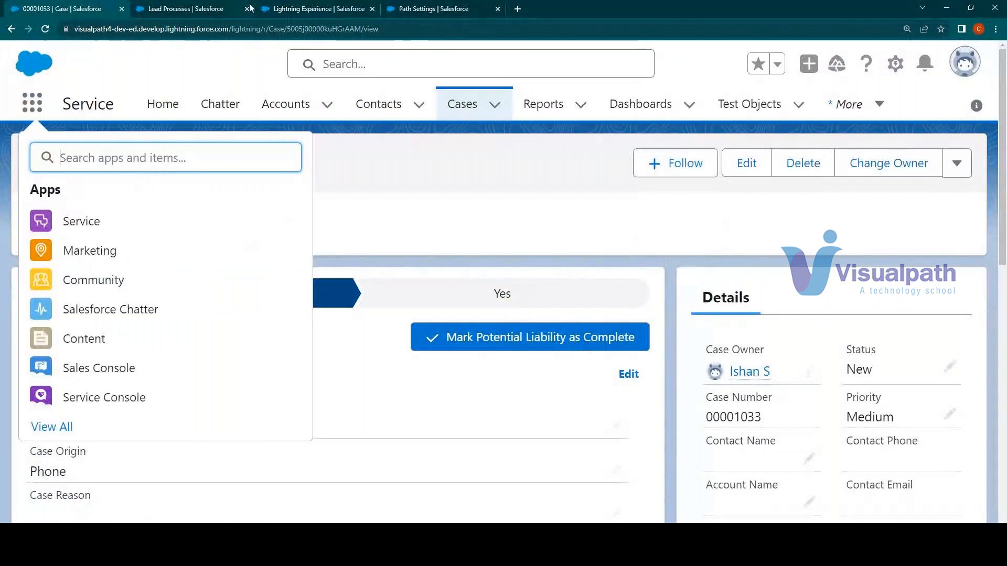
# Close the extra Salesforce setup browser tabs, keeping only the case record's tab, and open the Service app's home page
pyautogui.click(247, 9)
pyautogui.click(247, 9)
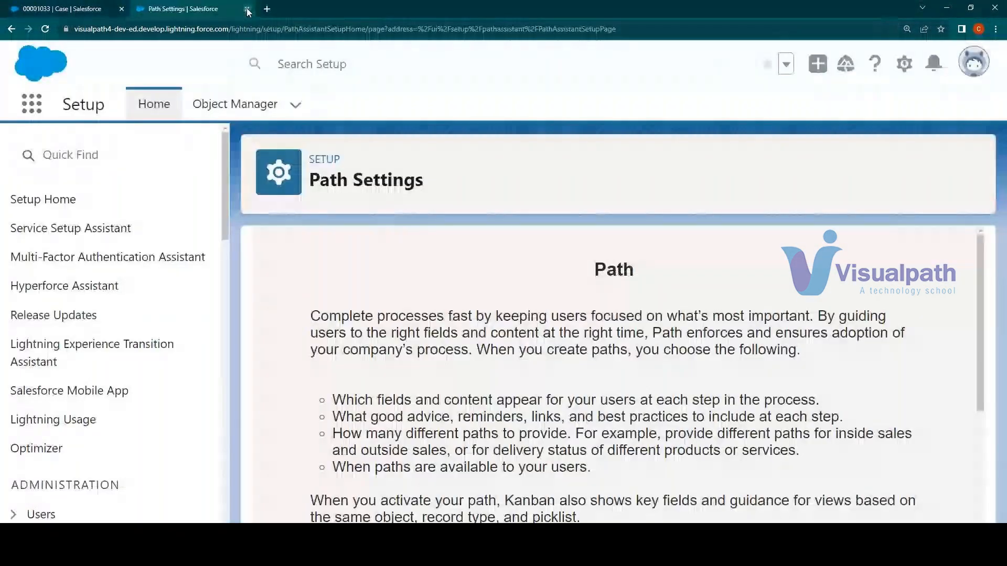
pyautogui.click(247, 9)
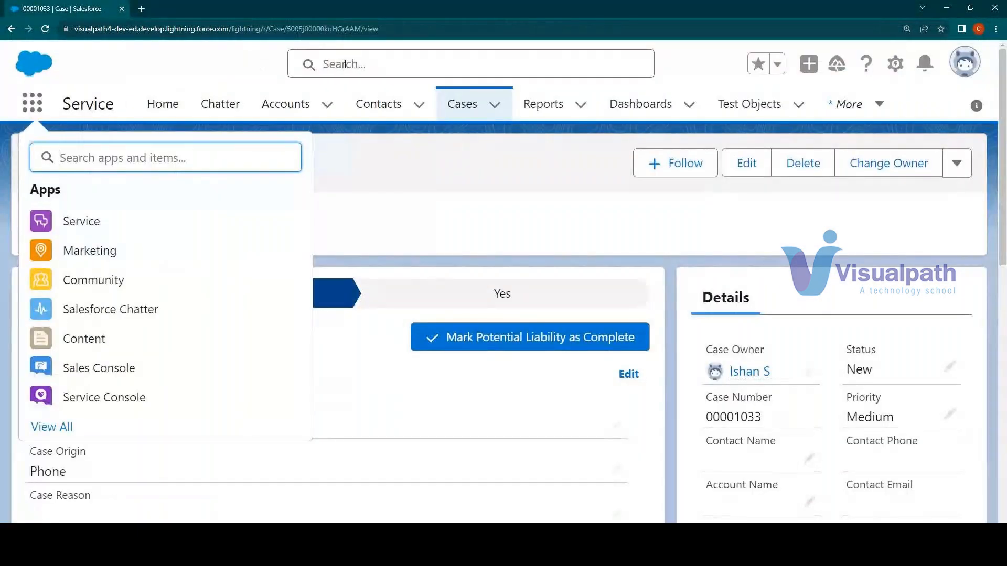
pyautogui.hotkey('ctrl', 'l')
pyautogui.click(93, 28)
pyautogui.moveTo(93, 29); pyautogui.dragTo(404, 42)
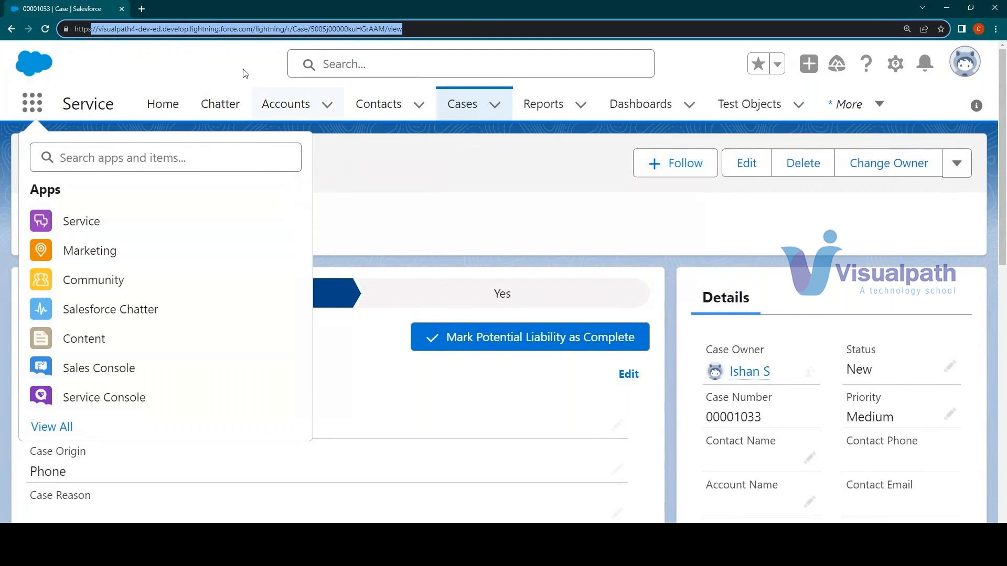
pyautogui.click(213, 56)
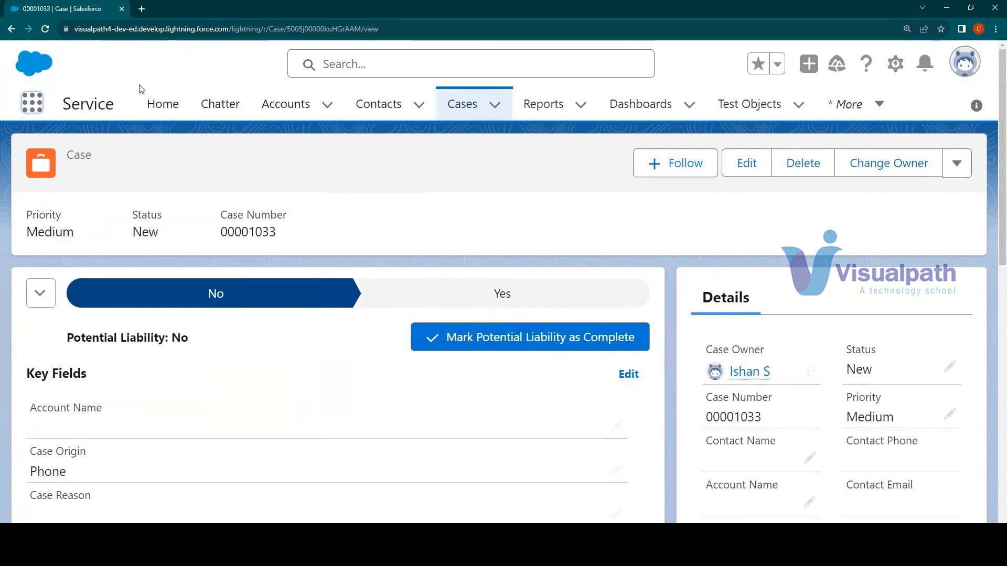
pyautogui.click(148, 108)
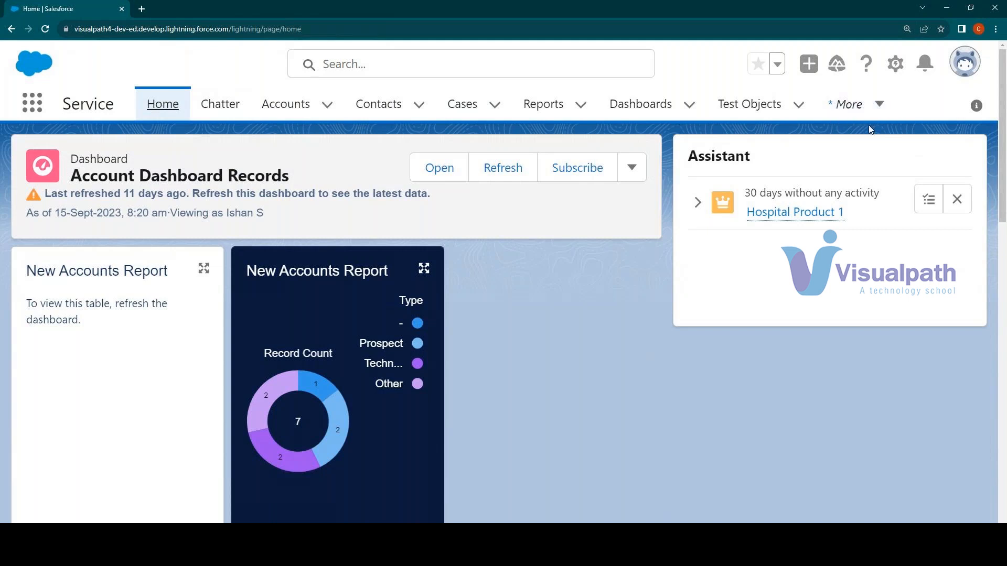
# Switch the org from Lightning Experience to Salesforce Classic
pyautogui.click(895, 63)
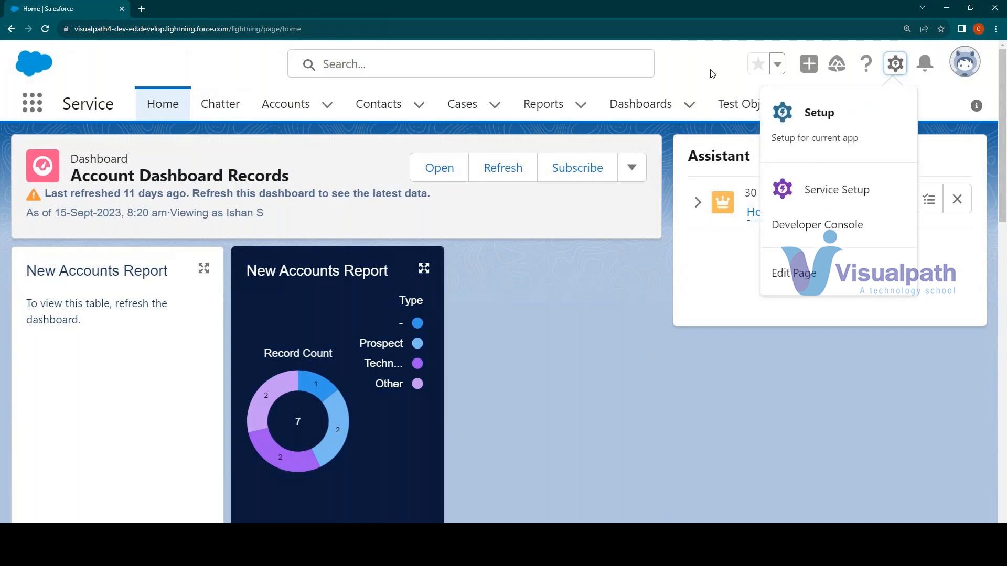
pyautogui.click(696, 59)
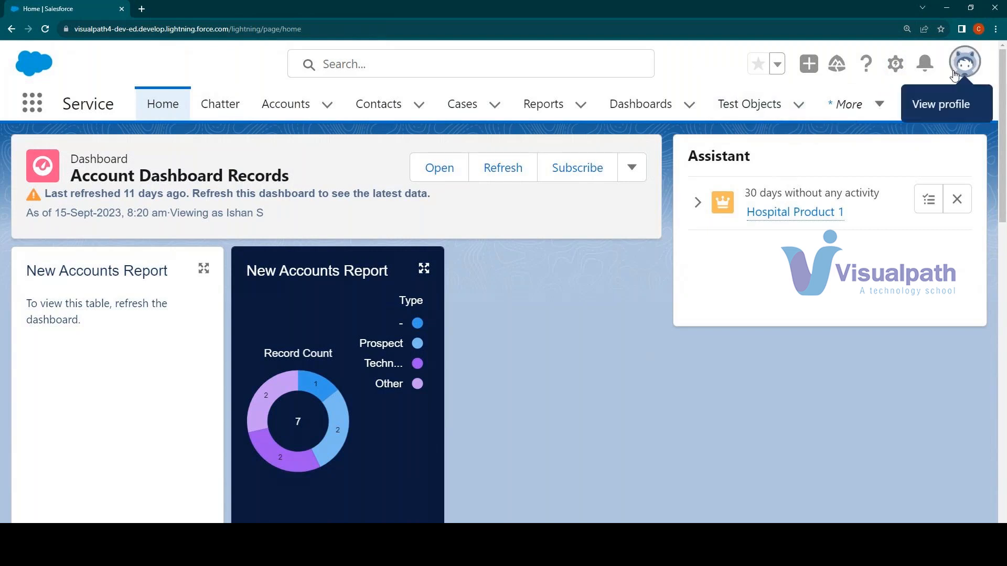
pyautogui.click(964, 61)
pyautogui.click(729, 325)
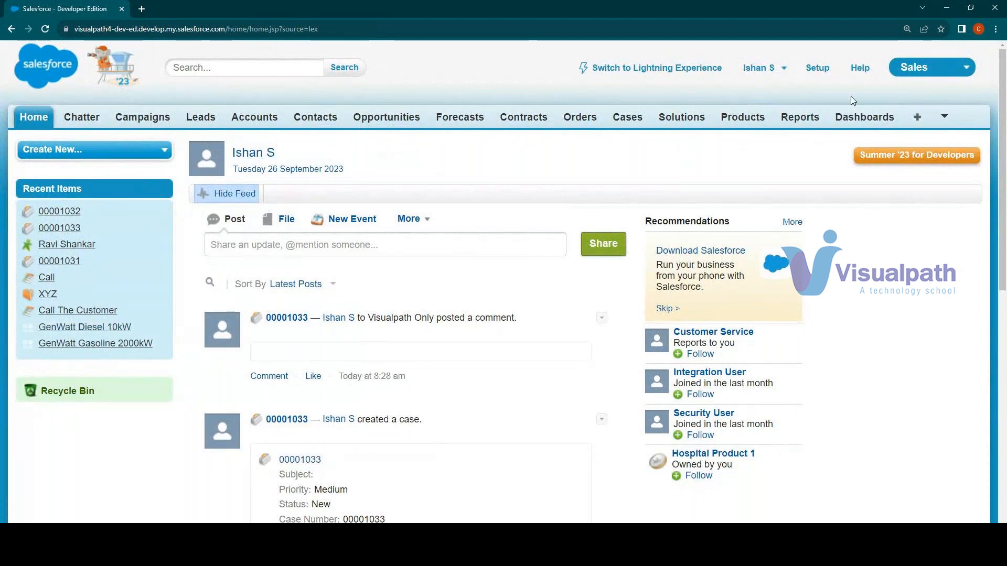
# Review the available apps in Salesforce Classic and change the active app from Sales to Service
pyautogui.click(911, 76)
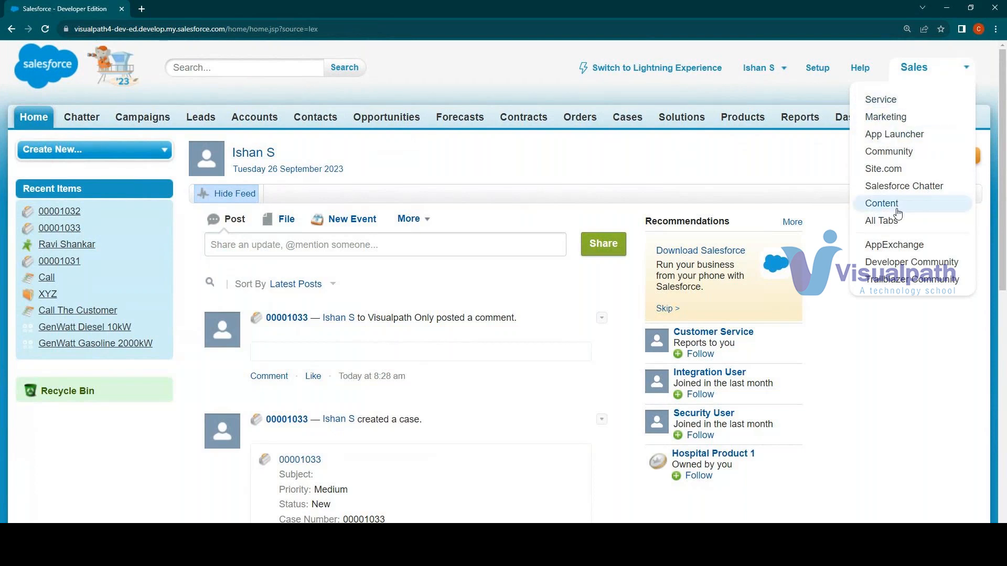
pyautogui.click(460, 70)
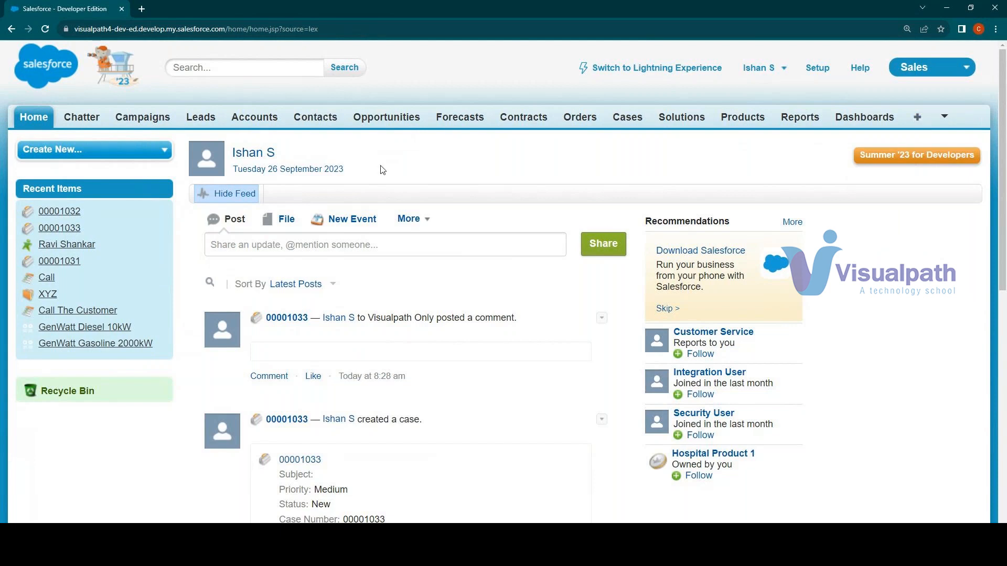
pyautogui.click(926, 70)
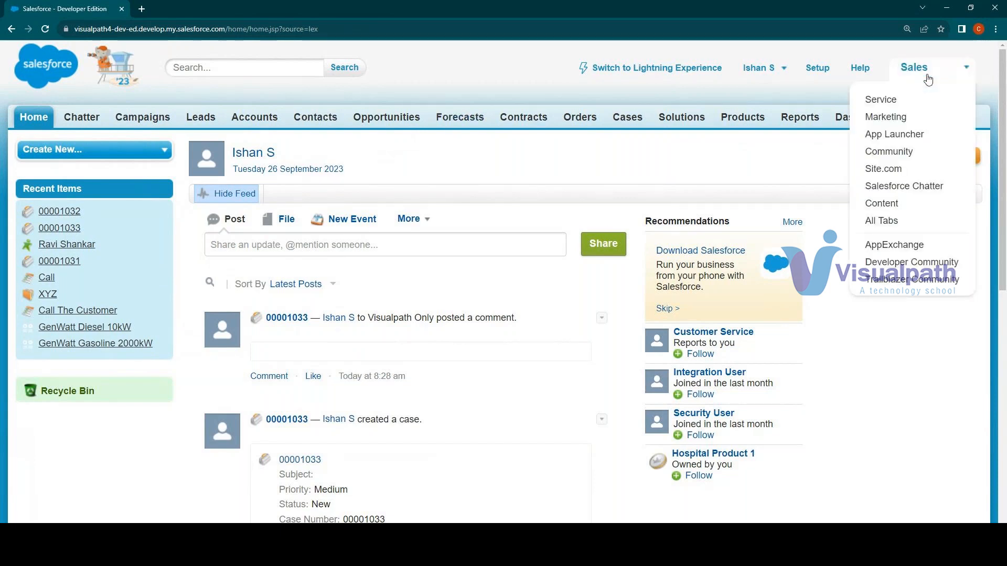
pyautogui.click(899, 101)
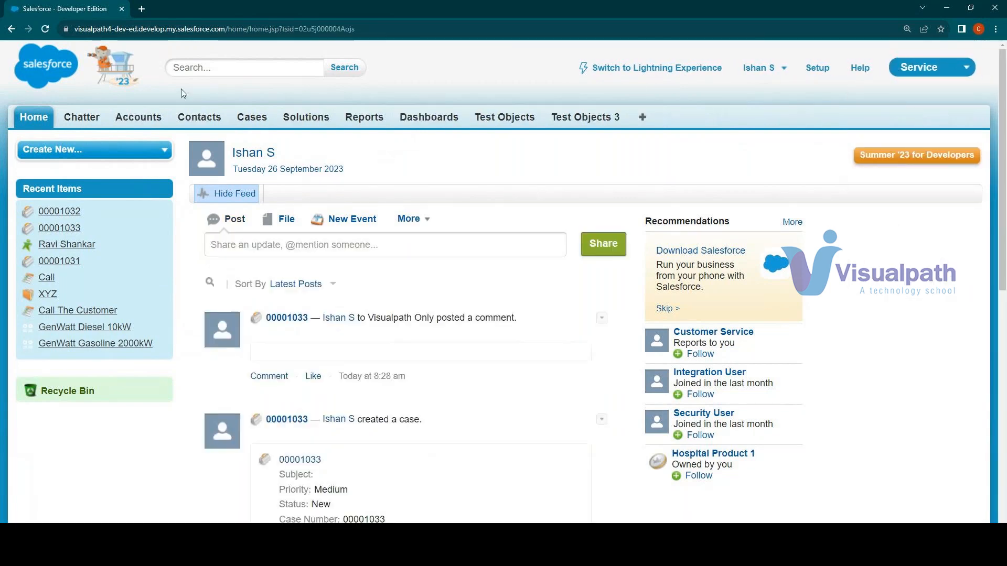
pyautogui.click(570, 124)
pyautogui.click(906, 78)
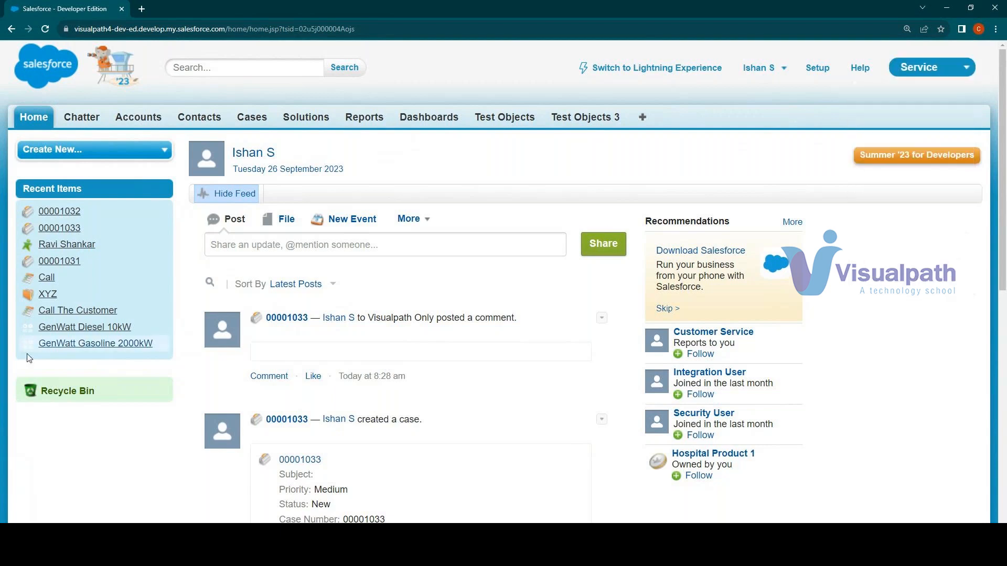
# Return to Lightning Experience and open the details of the XYZ account
pyautogui.moveTo(205, 452)
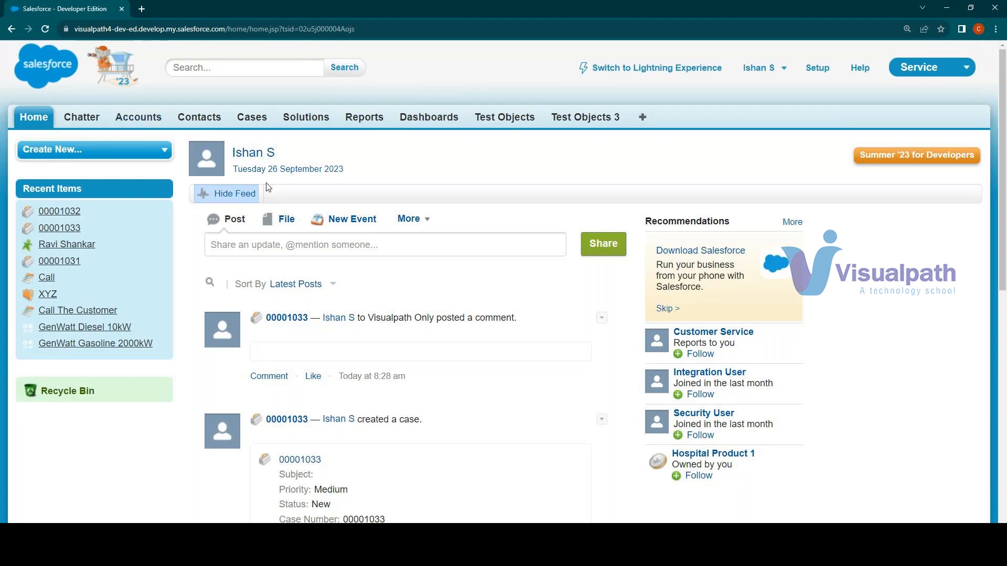
pyautogui.click(611, 73)
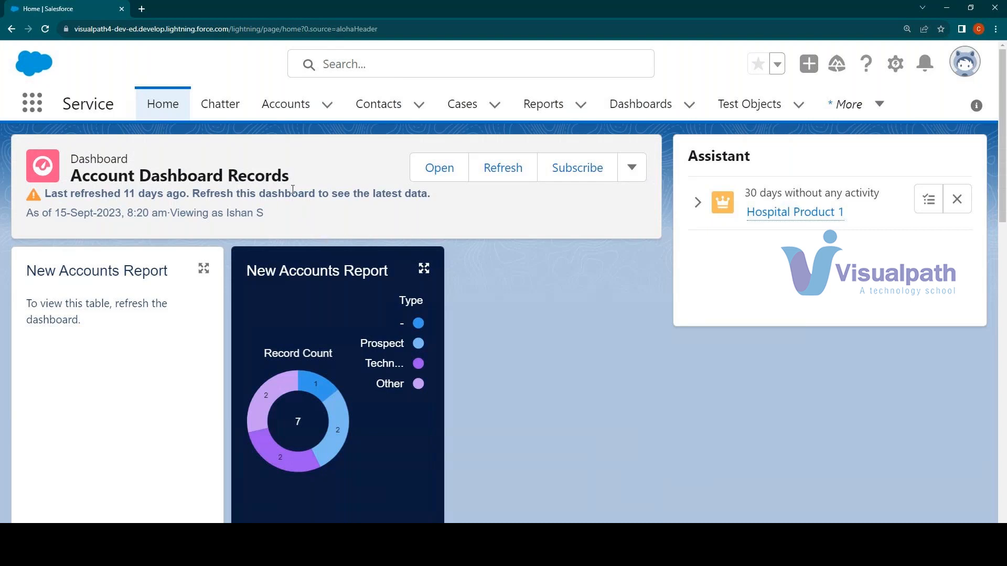
pyautogui.click(281, 115)
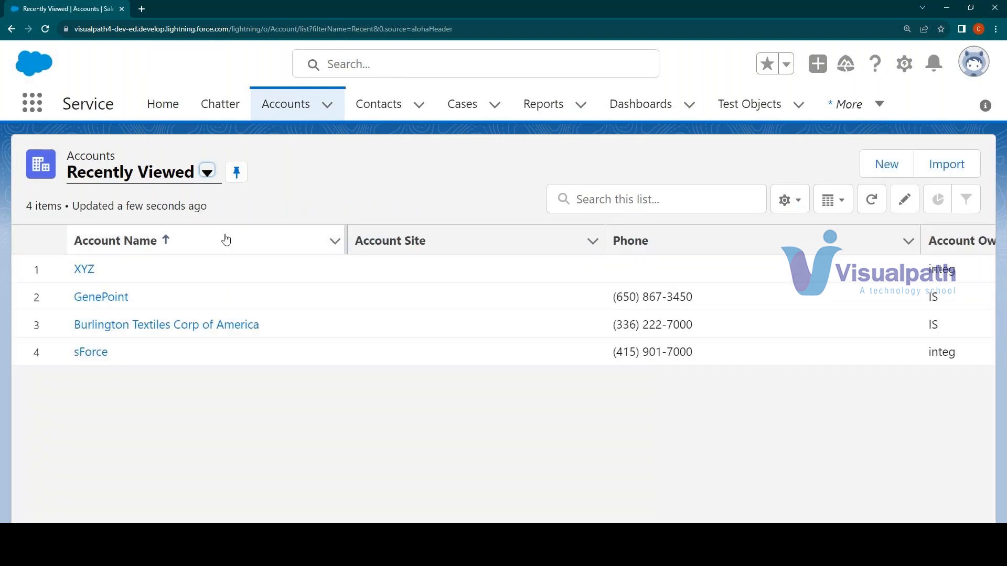
pyautogui.click(79, 271)
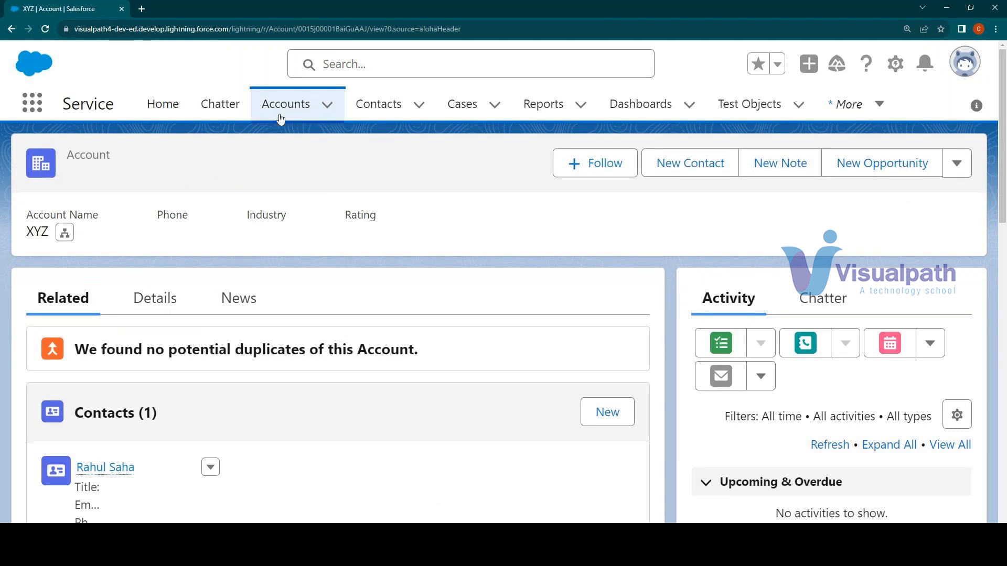
pyautogui.click(156, 299)
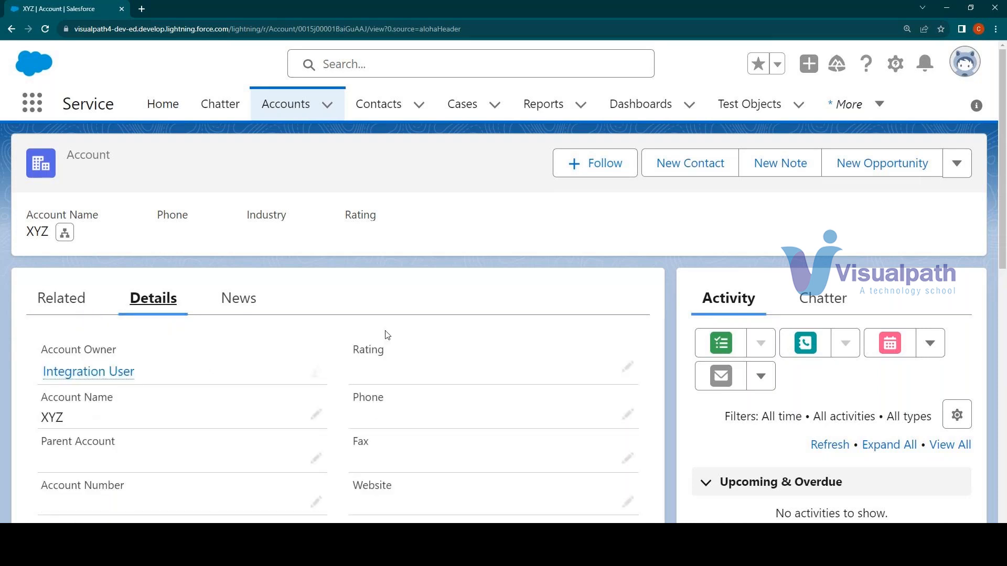
# Open the account's record page for editing in Lightning App Builder and dismiss the page analysis
pyautogui.click(894, 67)
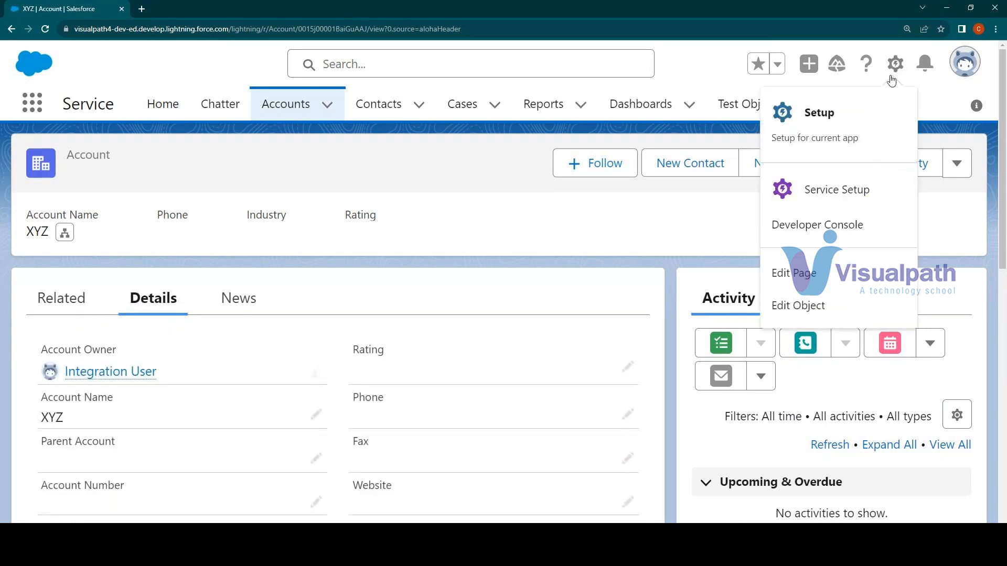
pyautogui.click(810, 278)
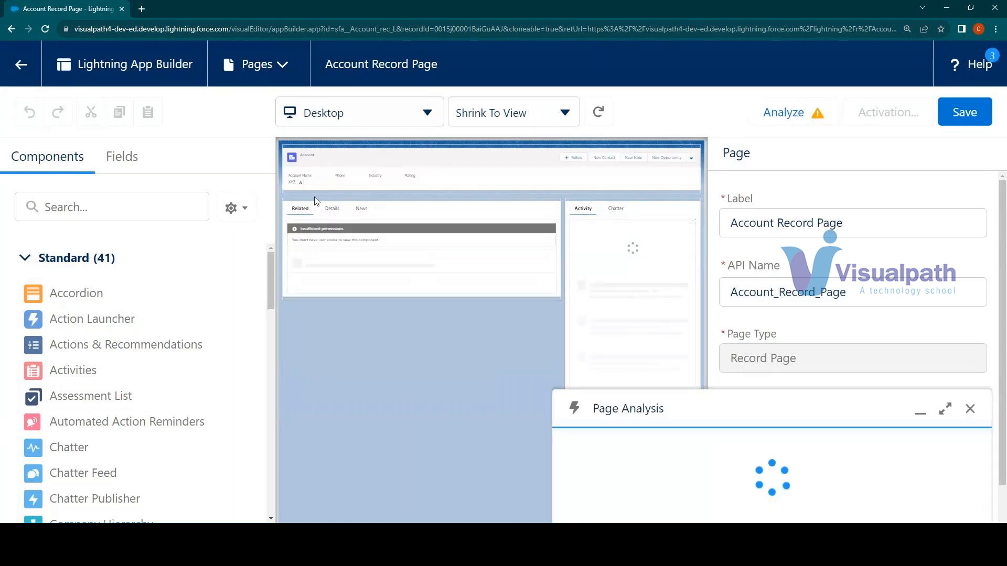
pyautogui.click(325, 159)
pyautogui.click(378, 226)
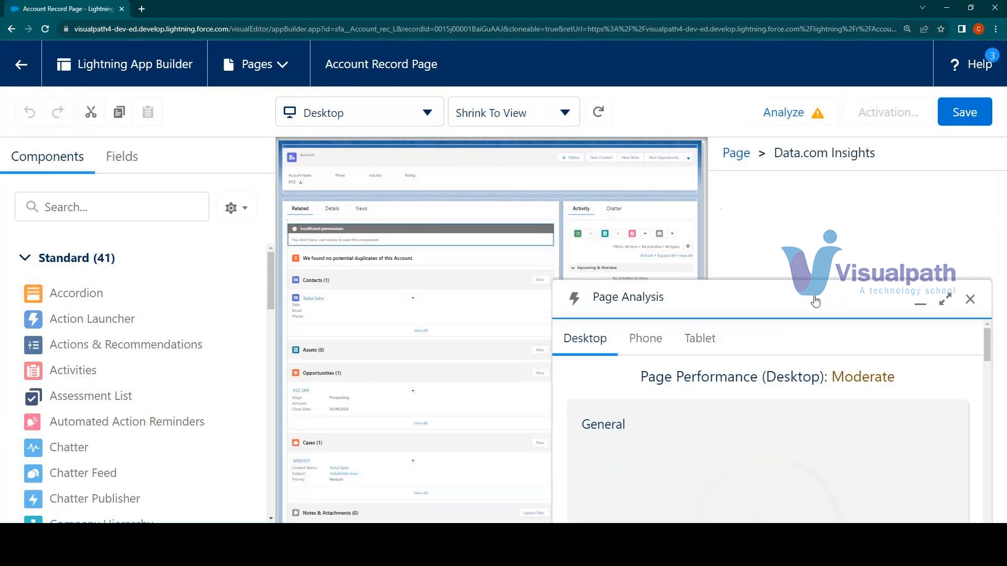
pyautogui.click(970, 299)
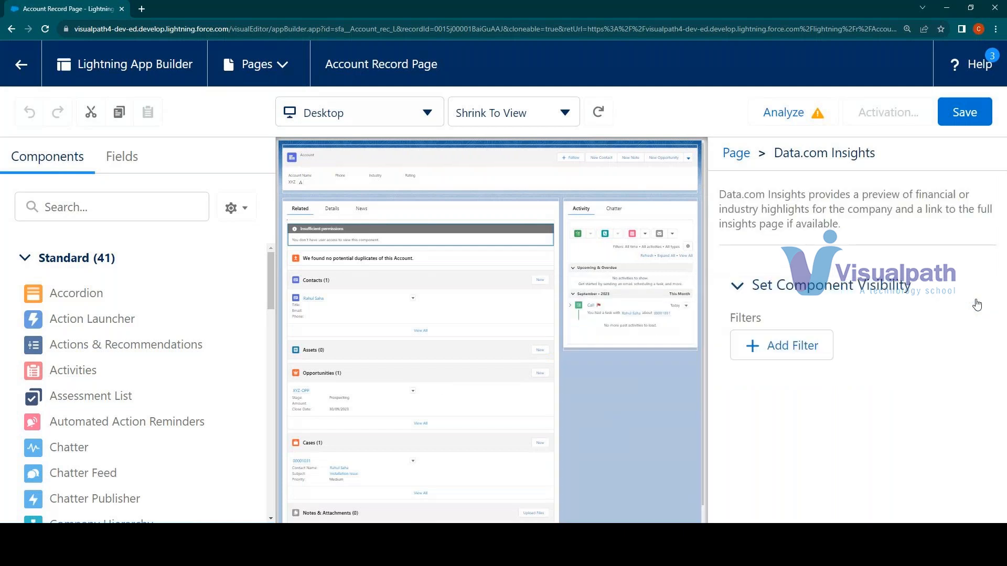
# Remove the component holding the Activity and Chatter tabs from the account record page's sidebar
pyautogui.click(623, 214)
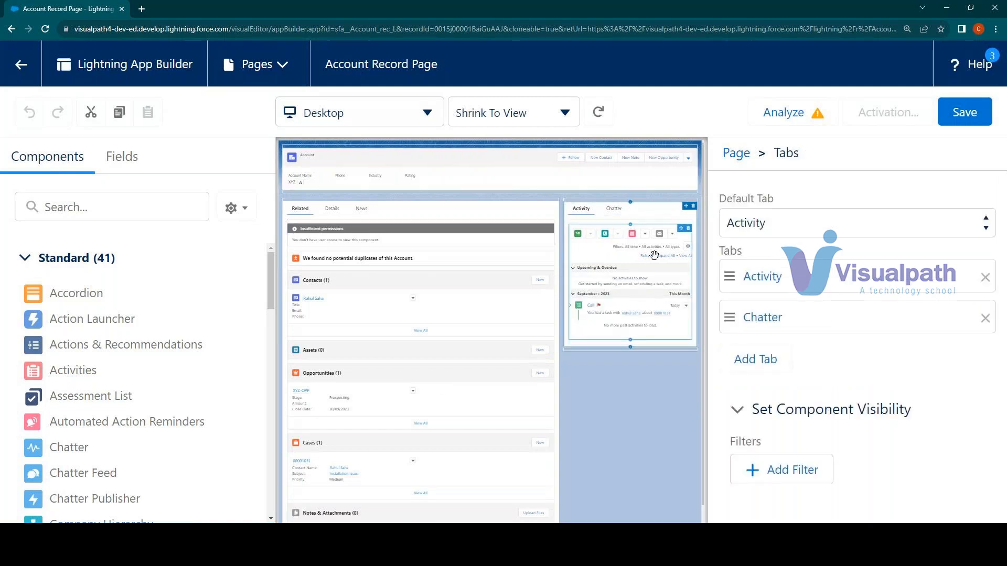
pyautogui.click(693, 205)
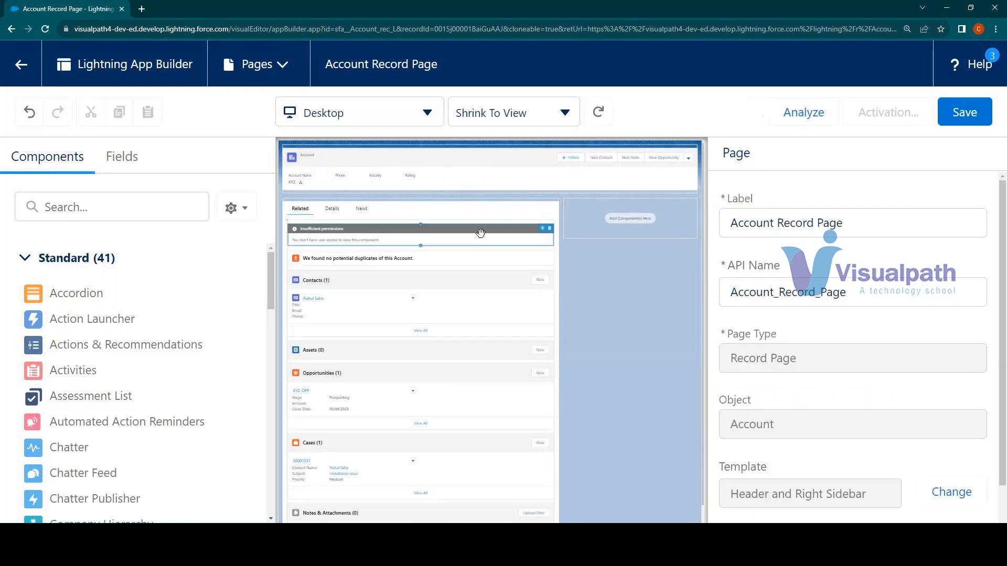
pyautogui.click(417, 226)
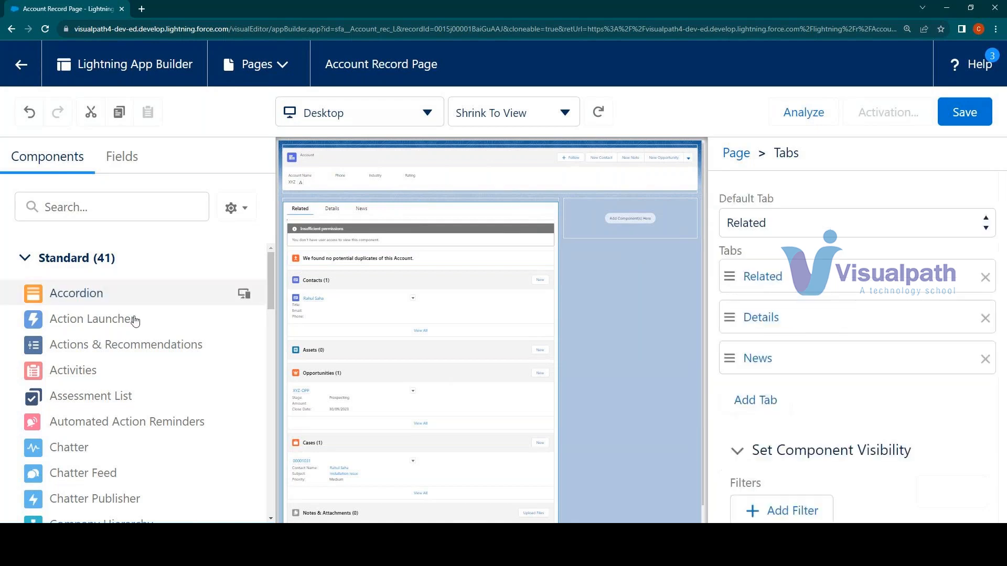
# Add a List View component to the empty sidebar region and save the account record page without activating it
pyautogui.moveTo(270, 268); pyautogui.dragTo(259, 400)
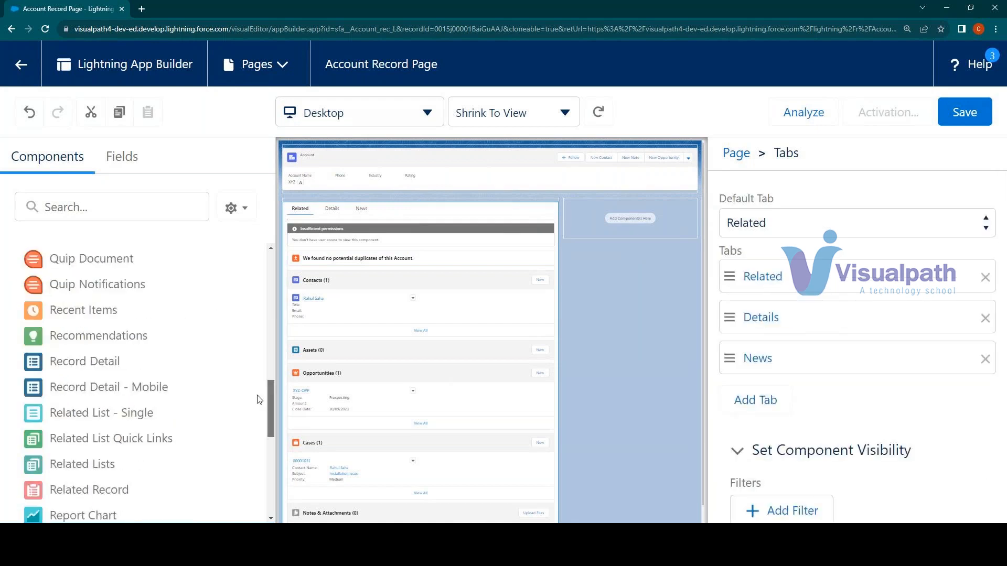
pyautogui.scroll(4, 136, 348)
pyautogui.moveTo(93, 364); pyautogui.dragTo(640, 219)
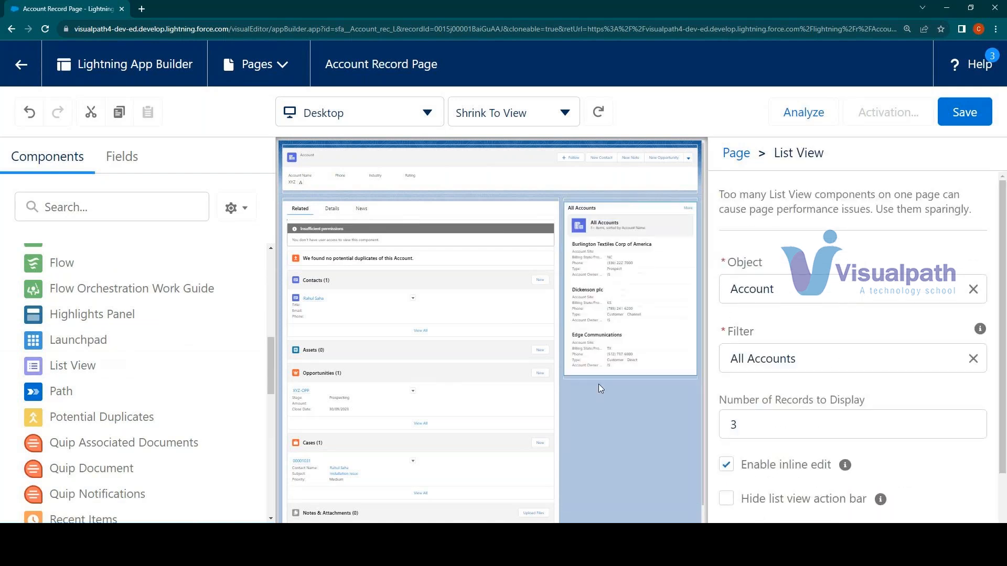
pyautogui.click(964, 111)
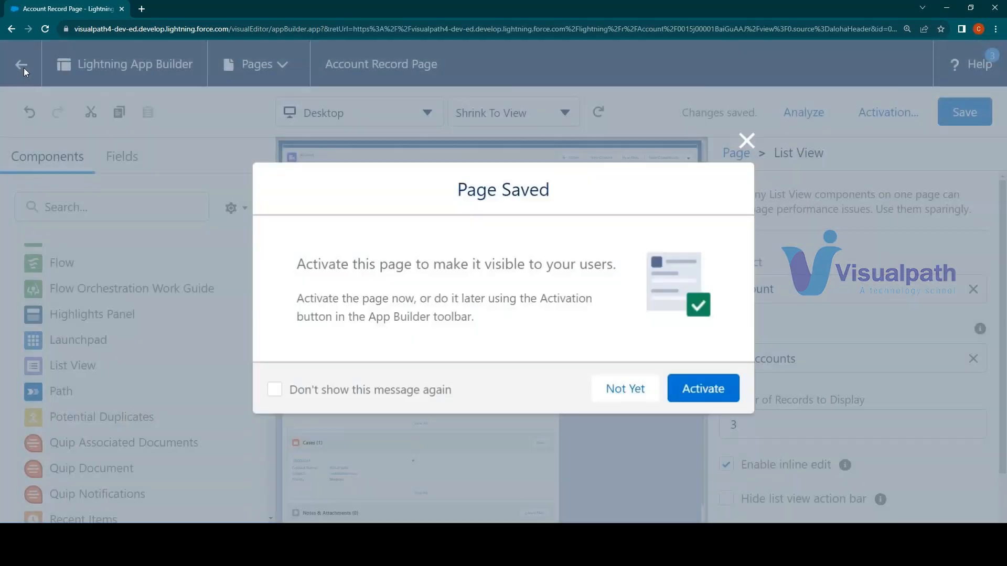
pyautogui.click(609, 388)
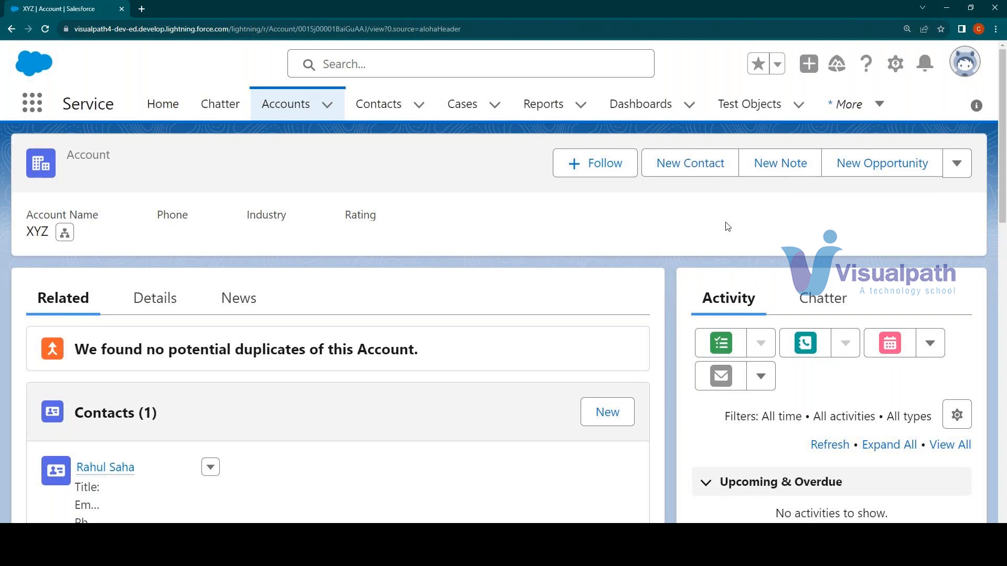
# Search the App Launcher for "Sales" and open the Sales app
pyautogui.click(32, 104)
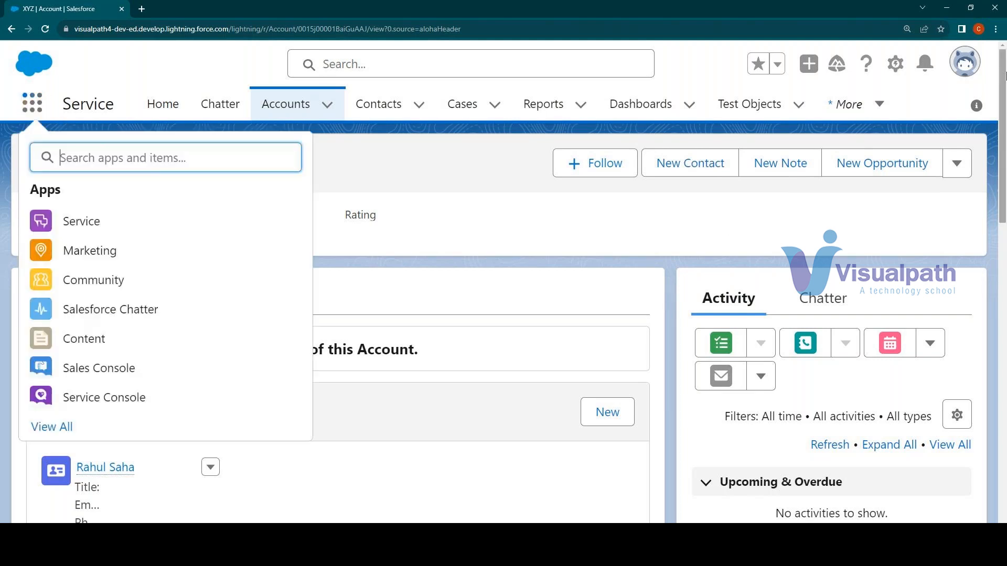
pyautogui.click(966, 64)
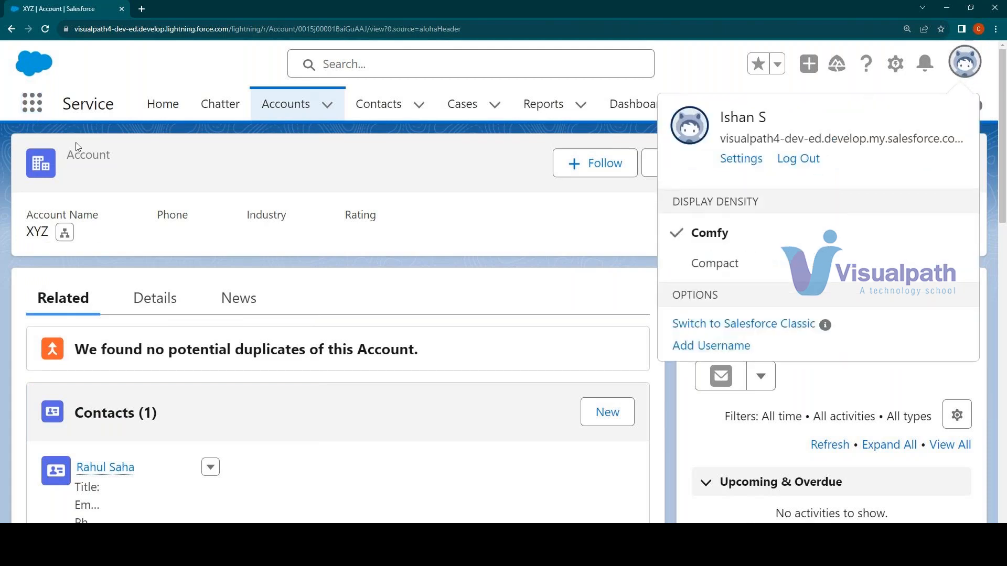
pyautogui.click(28, 108)
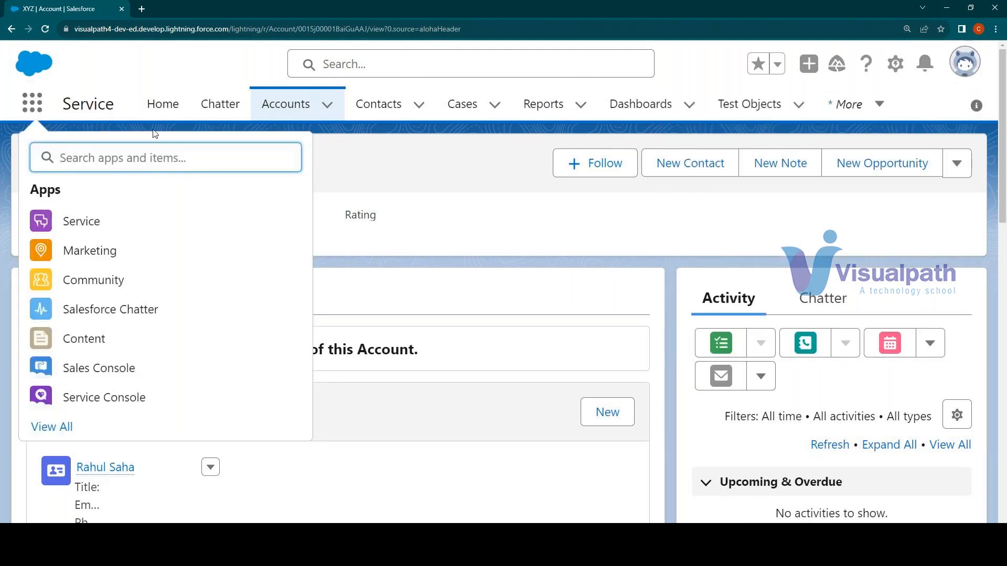
pyautogui.write('Sales')
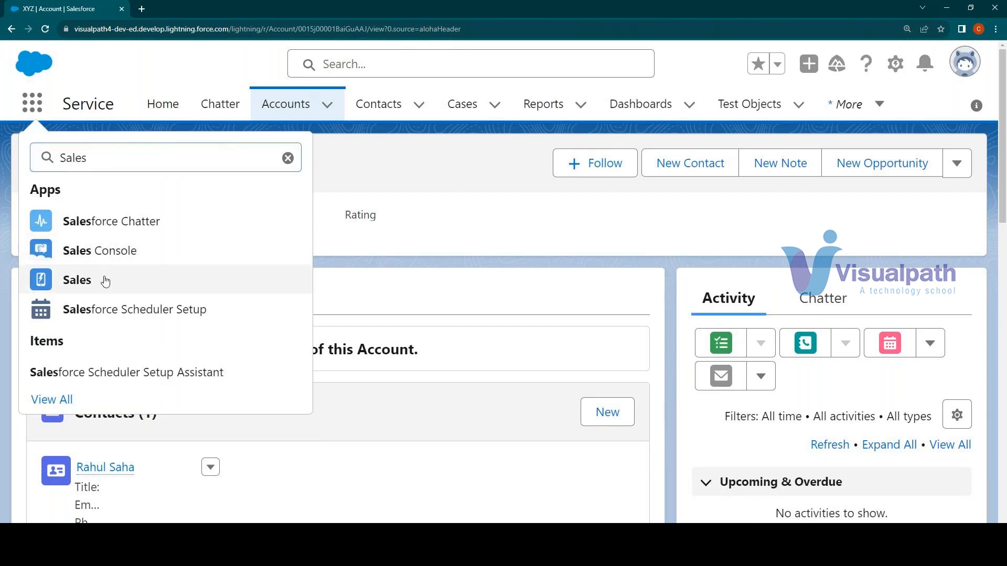
pyautogui.click(153, 279)
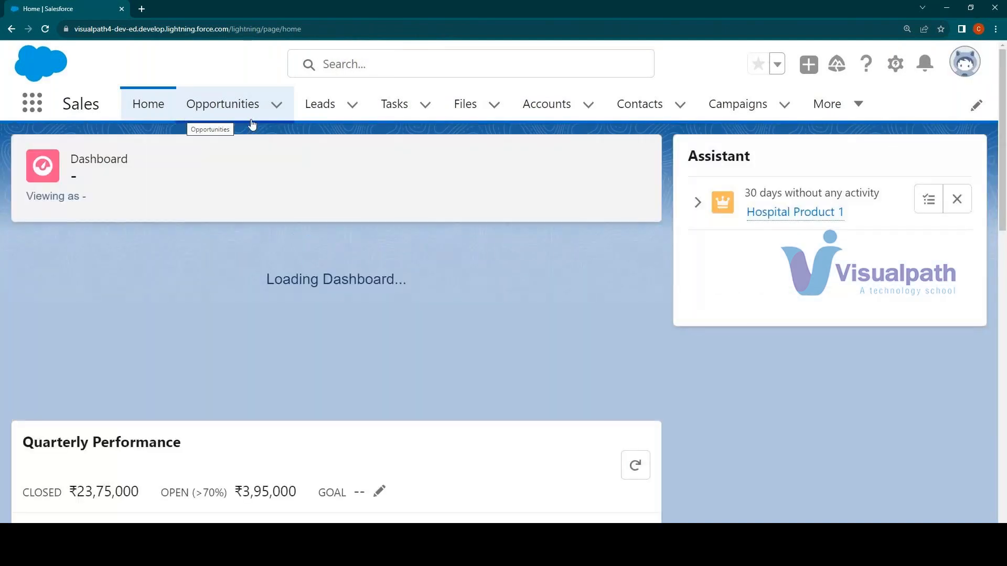
# Start a new lead from the Leads list using the CA Leads record type
pyautogui.click(318, 105)
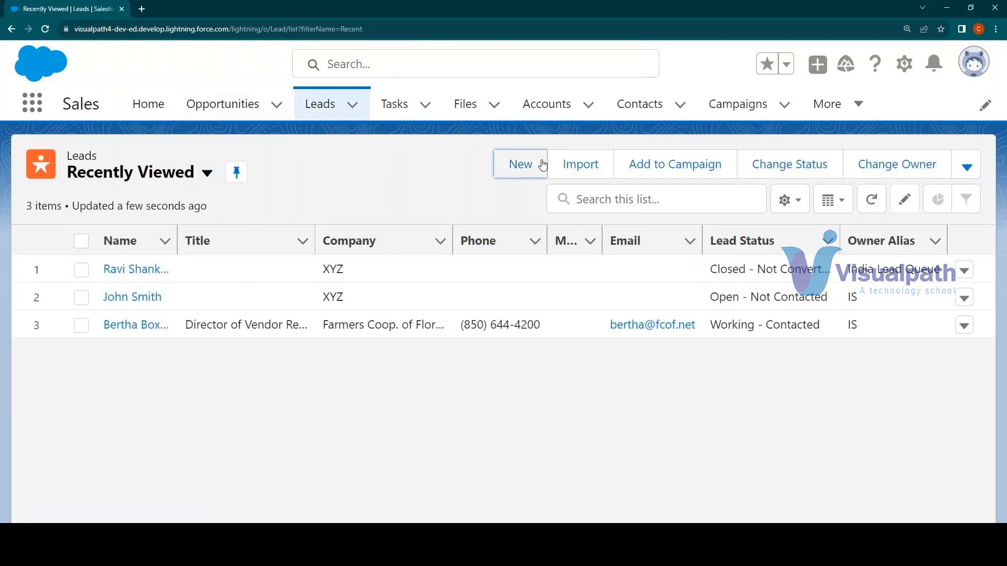
pyautogui.click(542, 165)
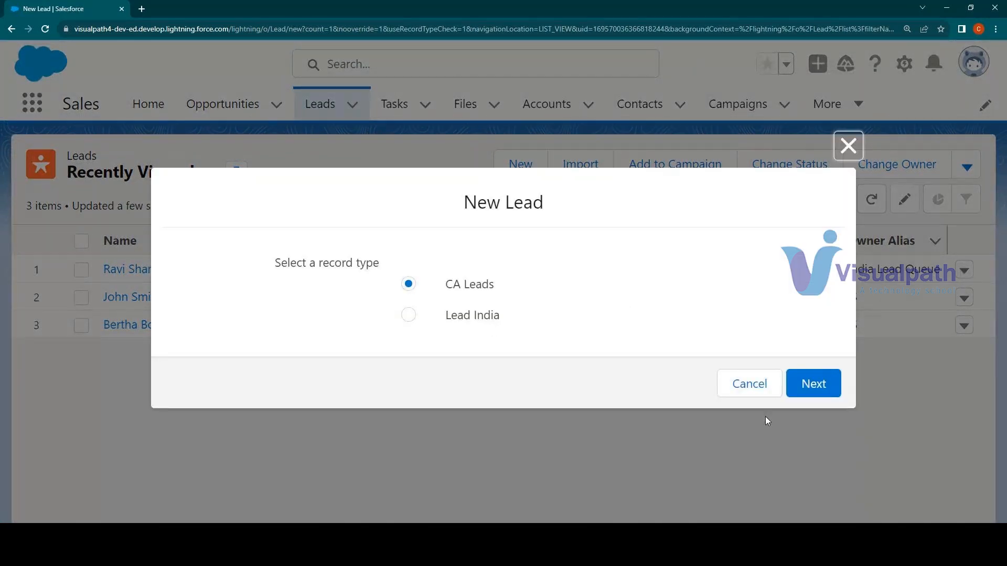
pyautogui.click(809, 386)
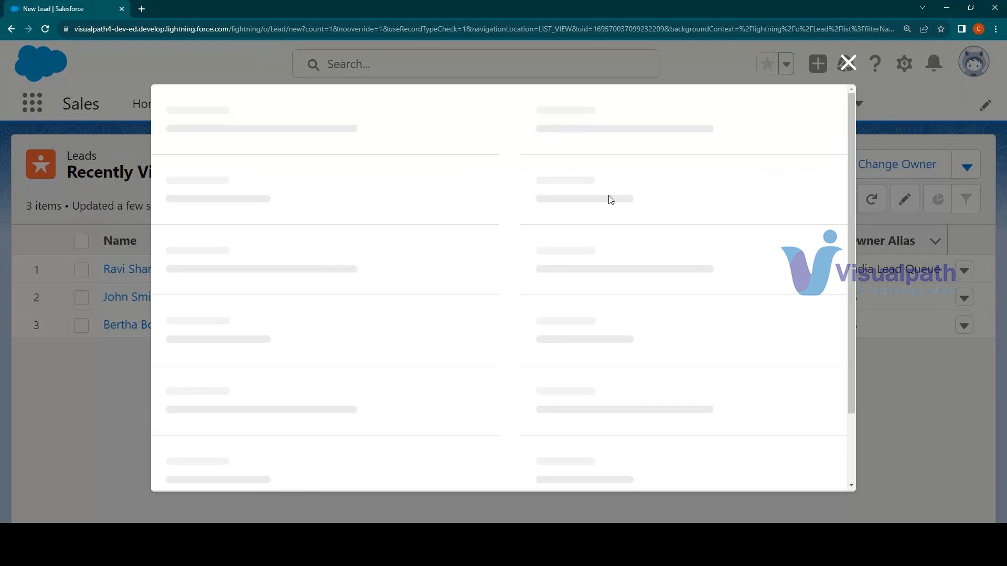
pyautogui.scroll(-3, 290, 270)
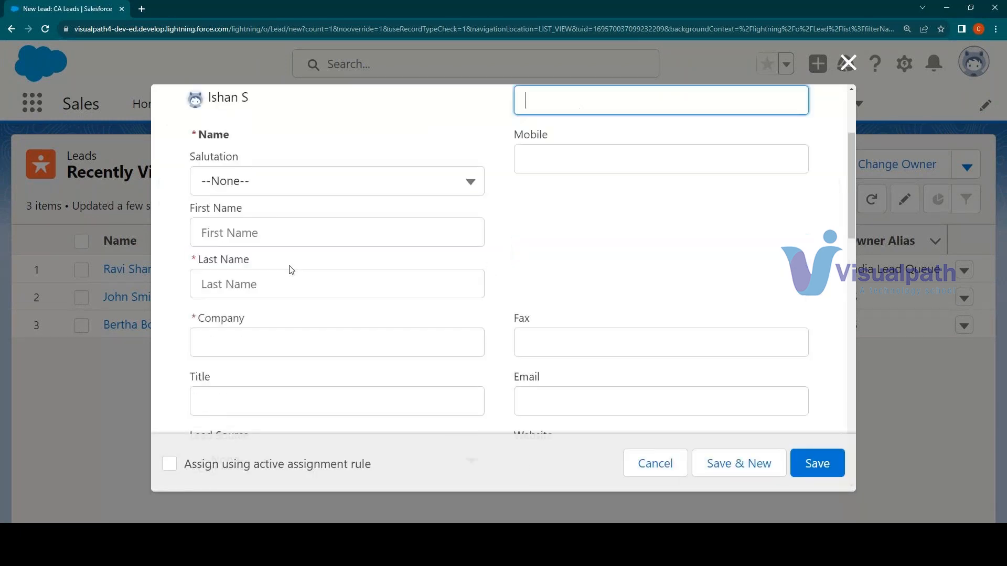
pyautogui.scroll(2, 288, 270)
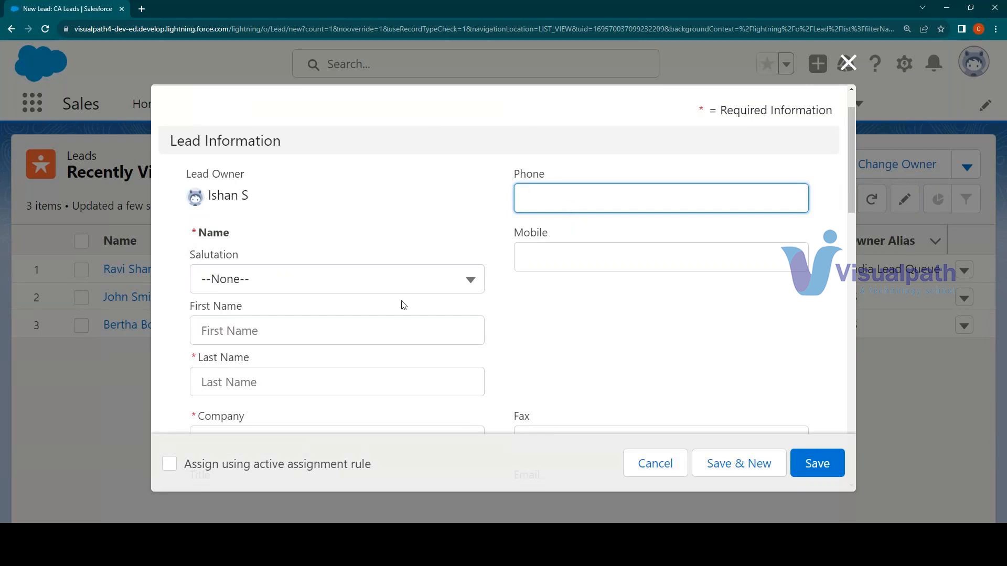
# Enter the lead's first name, last name and phone number, and set the salutation to Mr
pyautogui.click(306, 384)
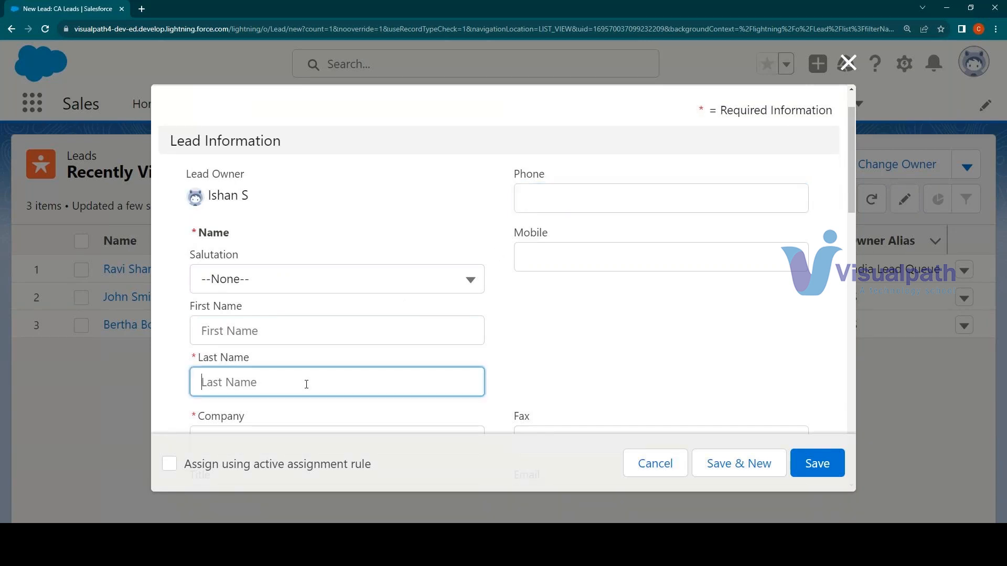
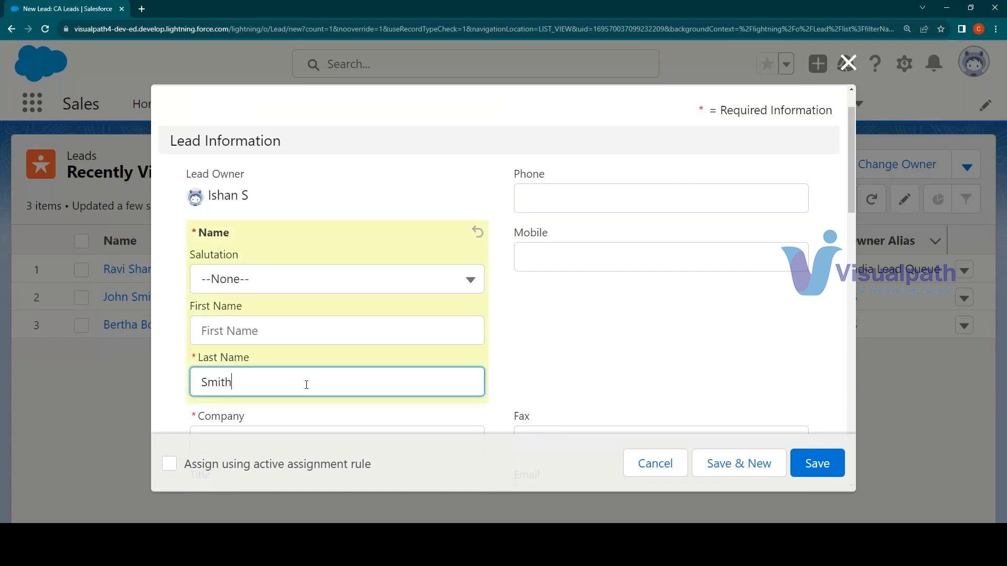
pyautogui.click(291, 335)
pyautogui.click(228, 293)
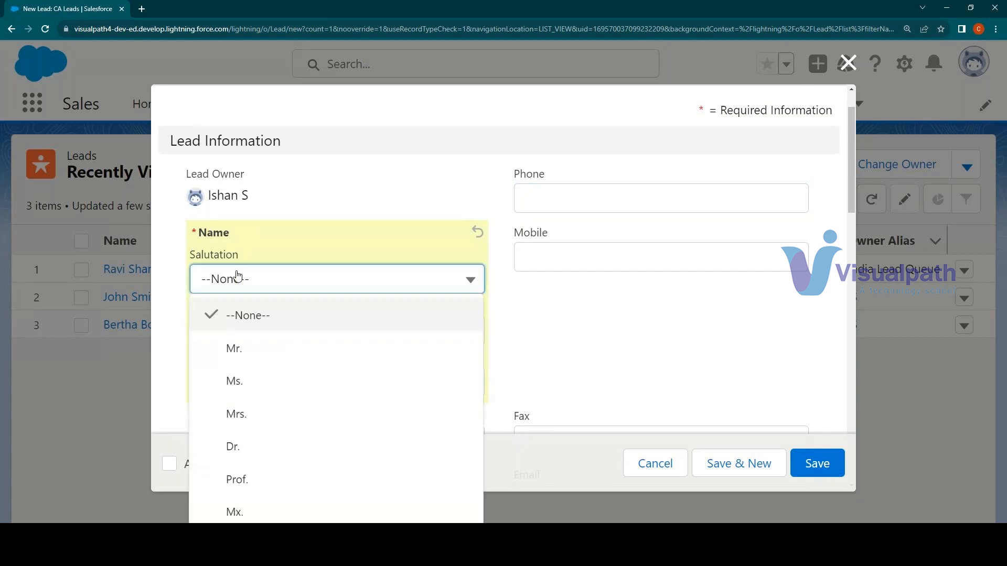
pyautogui.click(241, 348)
pyautogui.click(591, 194)
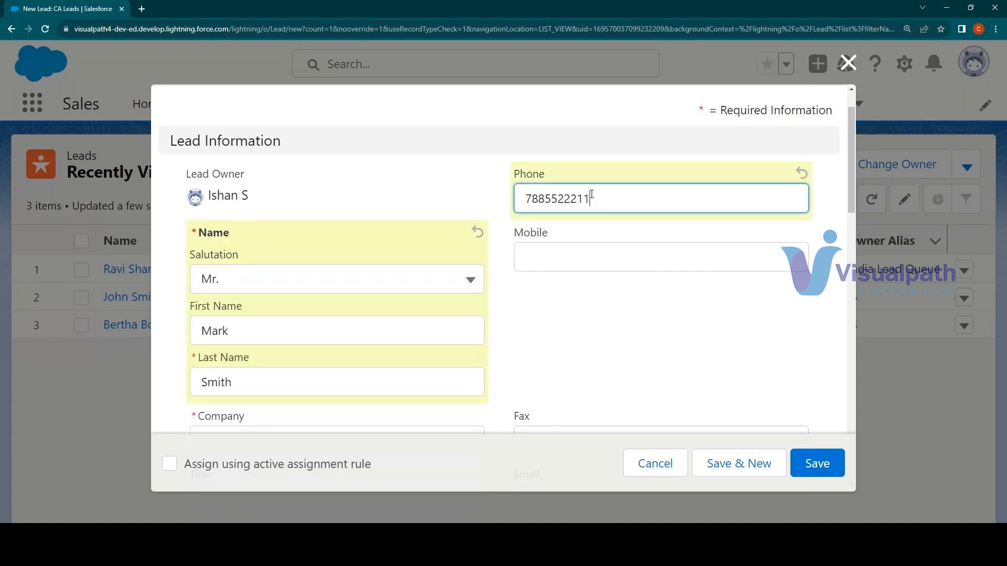
# Set the new lead's company to ABC and its lead source to Web
pyautogui.click(594, 246)
pyautogui.scroll(-2, 441, 205)
pyautogui.click(249, 343)
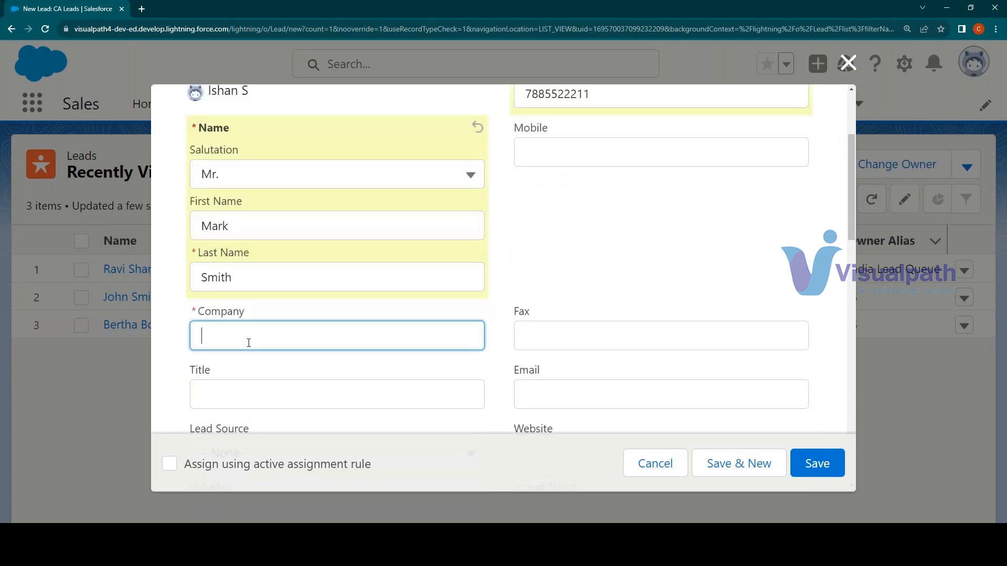
pyautogui.write('ABC')
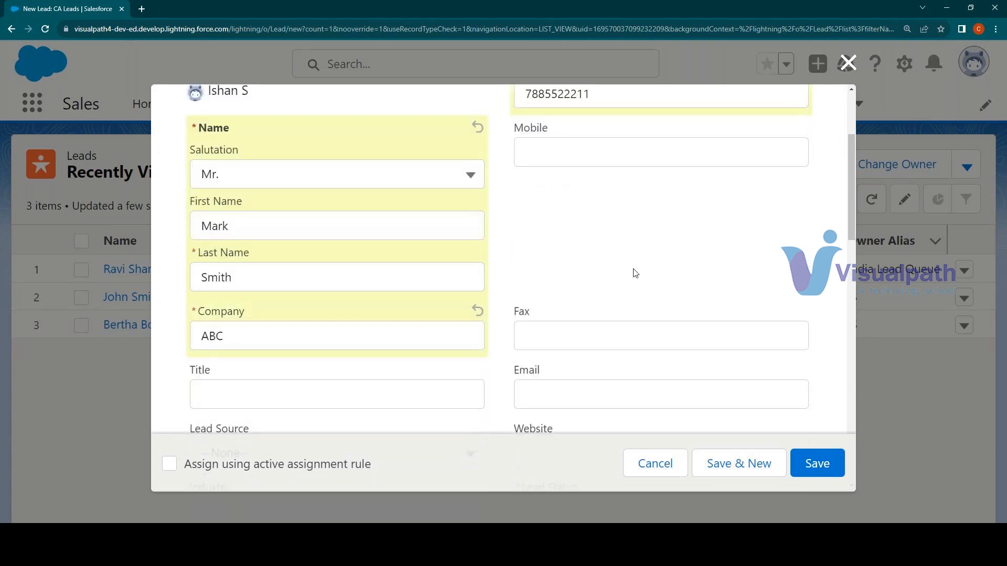
pyautogui.click(634, 270)
pyautogui.scroll(-3, 632, 270)
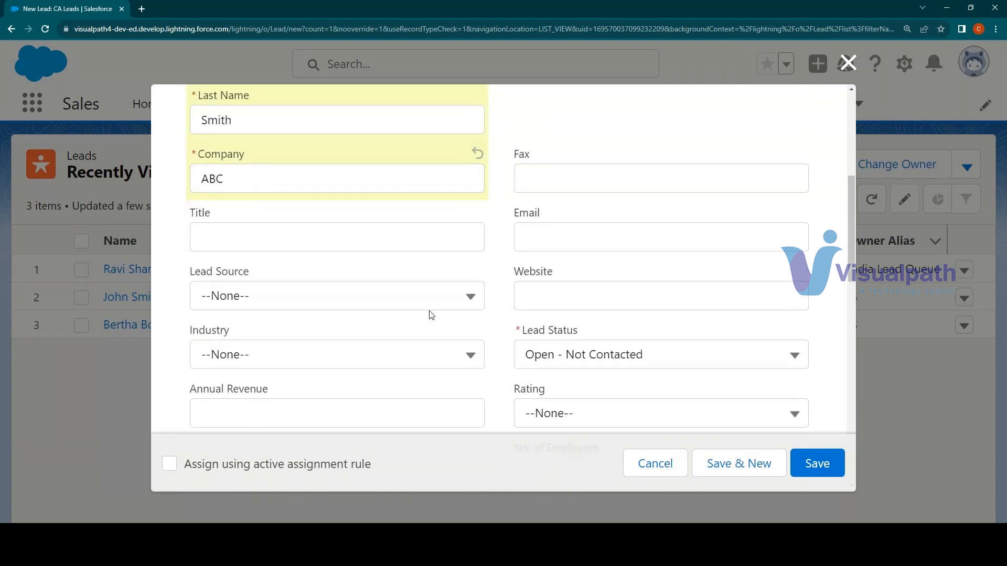
pyautogui.click(414, 303)
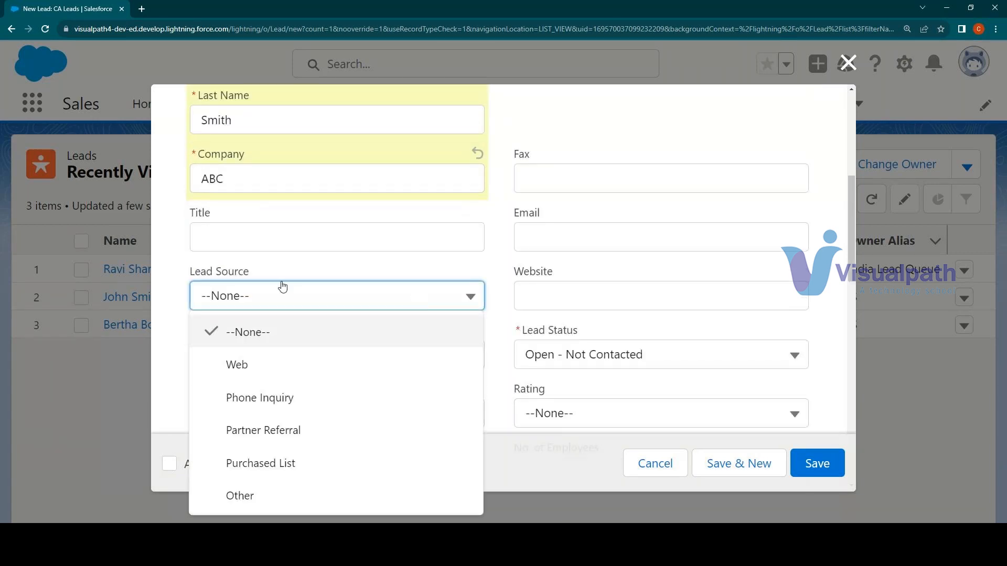
pyautogui.click(252, 366)
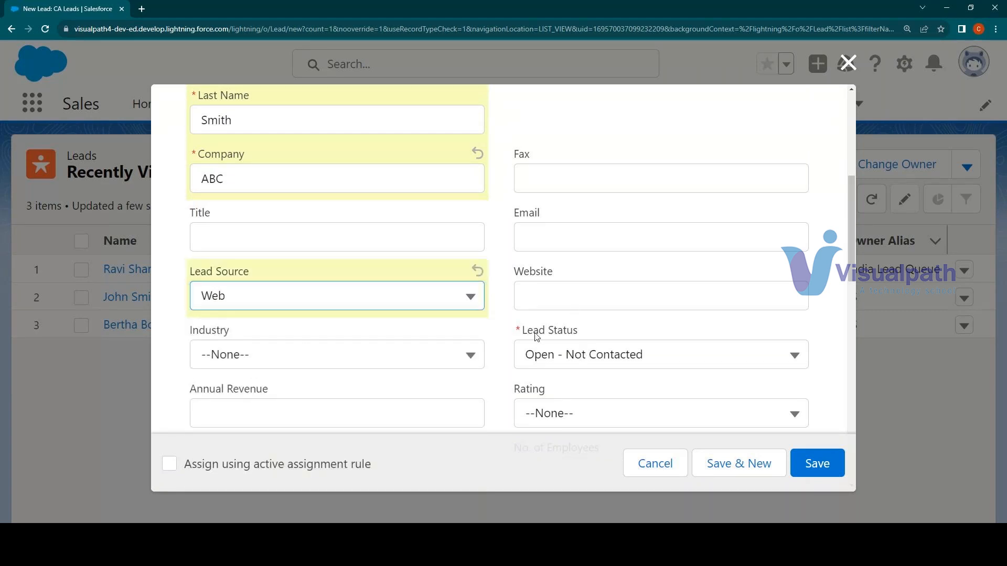
# Check the available lead status options and set the lead's industry to Agriculture
pyautogui.moveTo(539, 335); pyautogui.dragTo(580, 348)
pyautogui.click(592, 359)
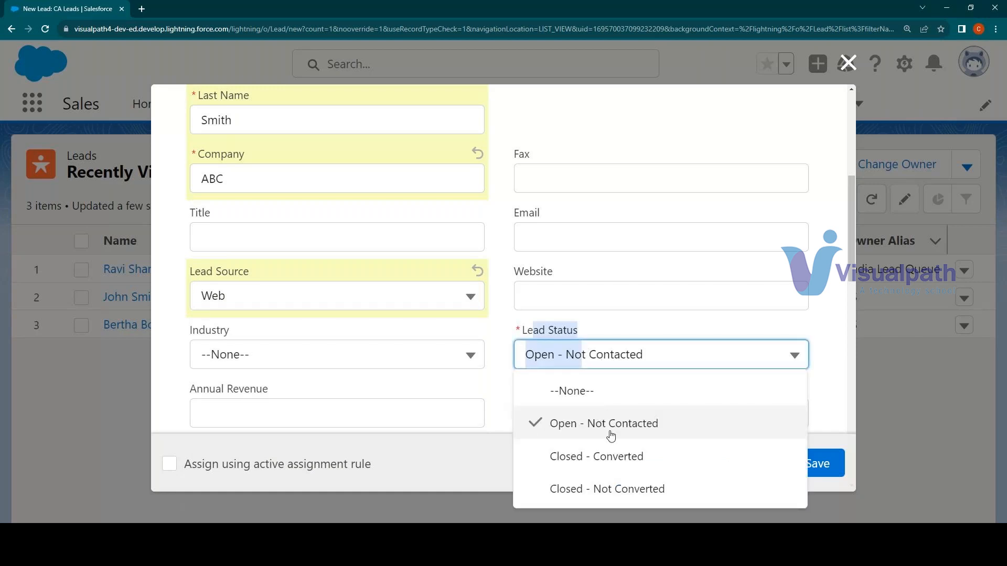
pyautogui.click(604, 334)
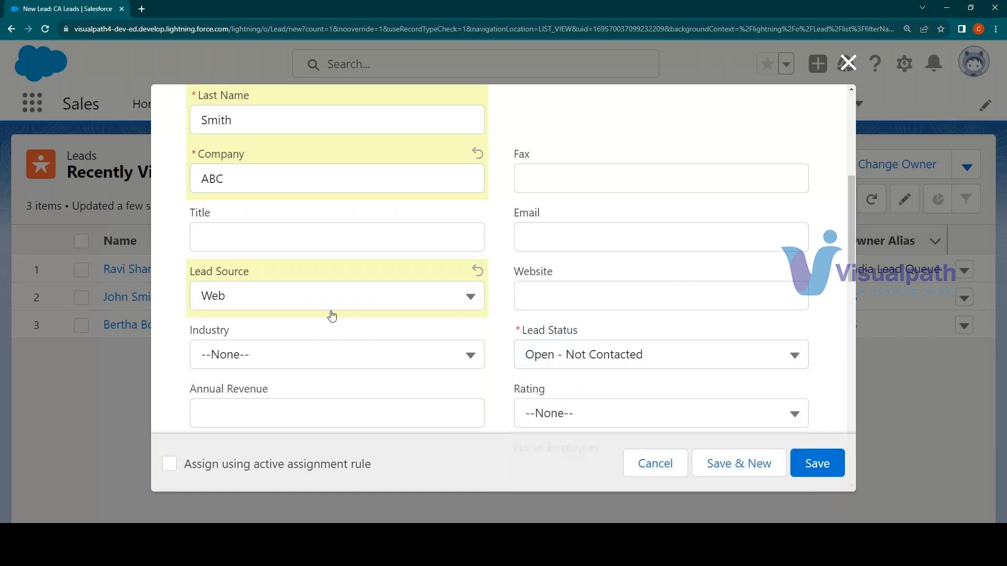
pyautogui.scroll(-1, 211, 313)
pyautogui.click(211, 300)
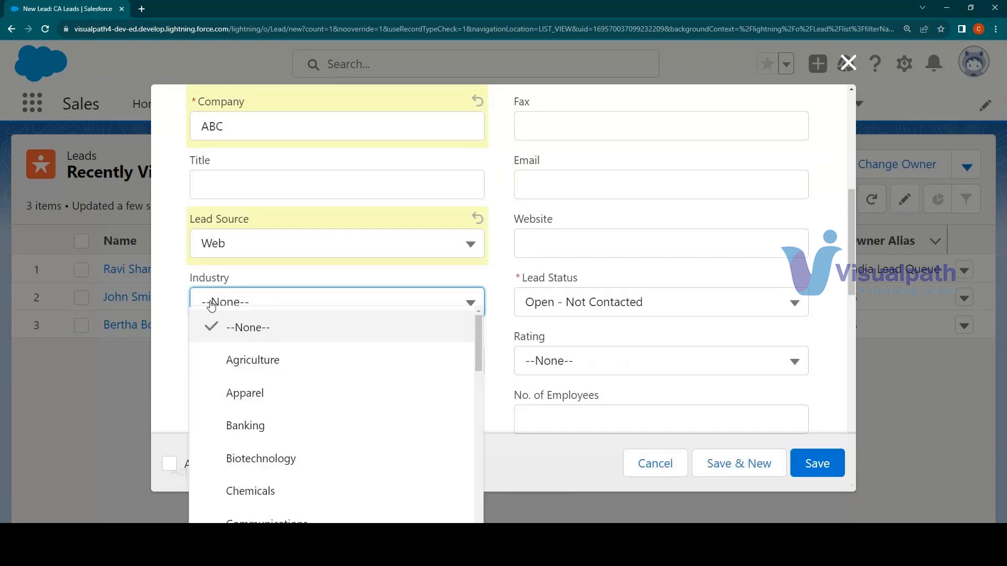
pyautogui.click(293, 367)
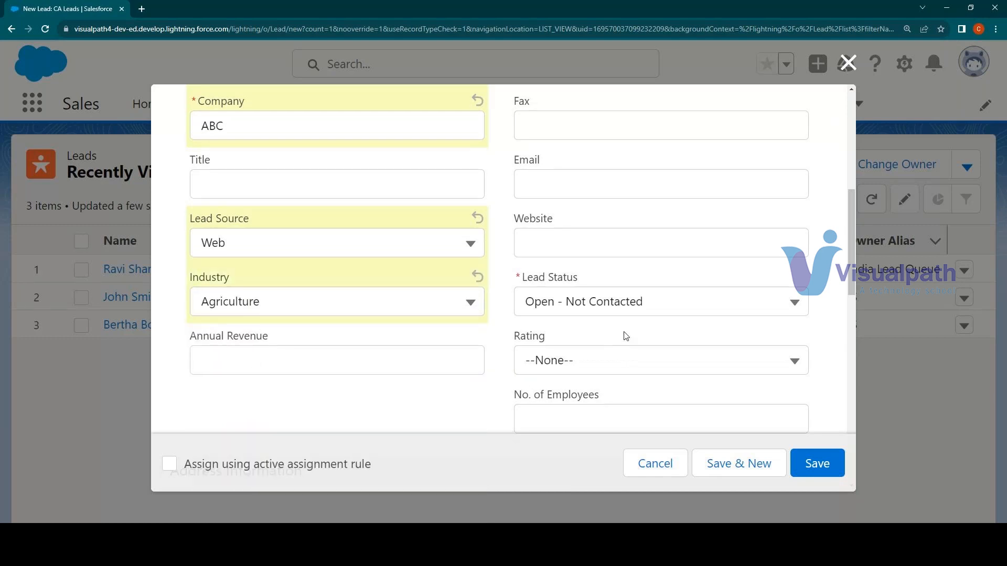
# Enter the lead's street and city in the address information
pyautogui.scroll(-7, 624, 336)
pyautogui.click(410, 209)
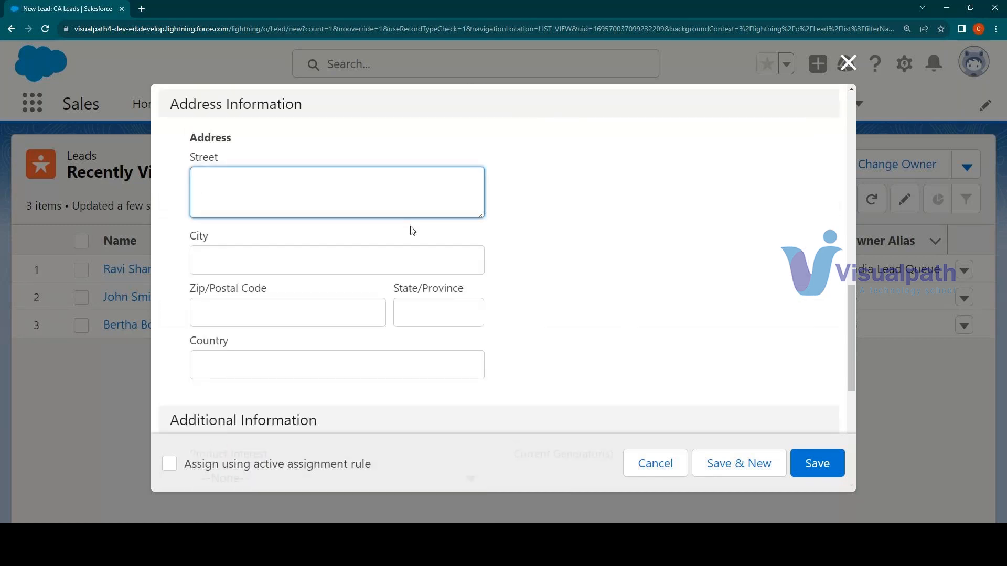
pyautogui.write('123')
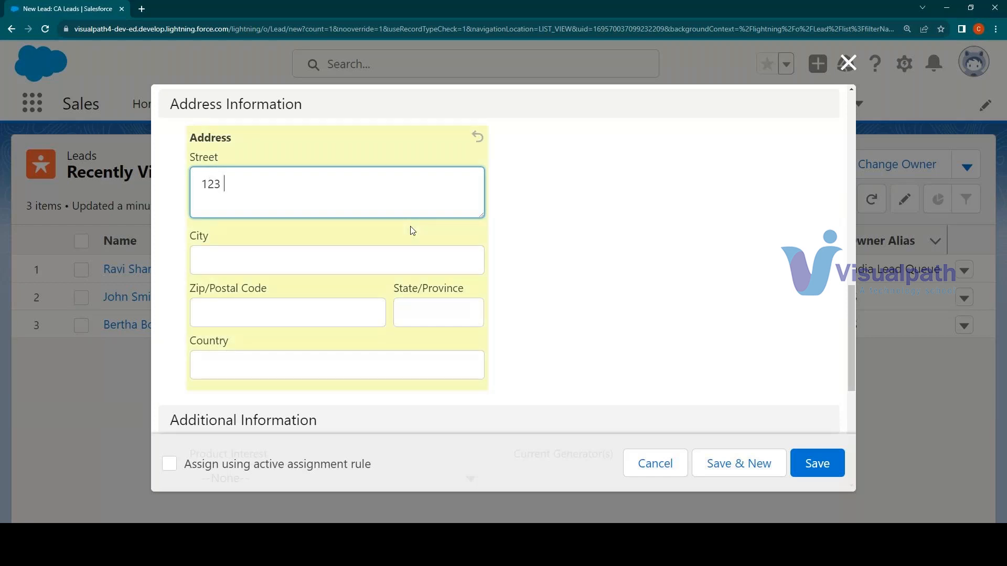
pyautogui.write(' Test Road')
pyautogui.click(371, 260)
pyautogui.write('Hydeabad')
pyautogui.press('BackSpace')
pyautogui.press('BackSpace')
pyautogui.press('BackSpace')
pyautogui.press('BackSpace')
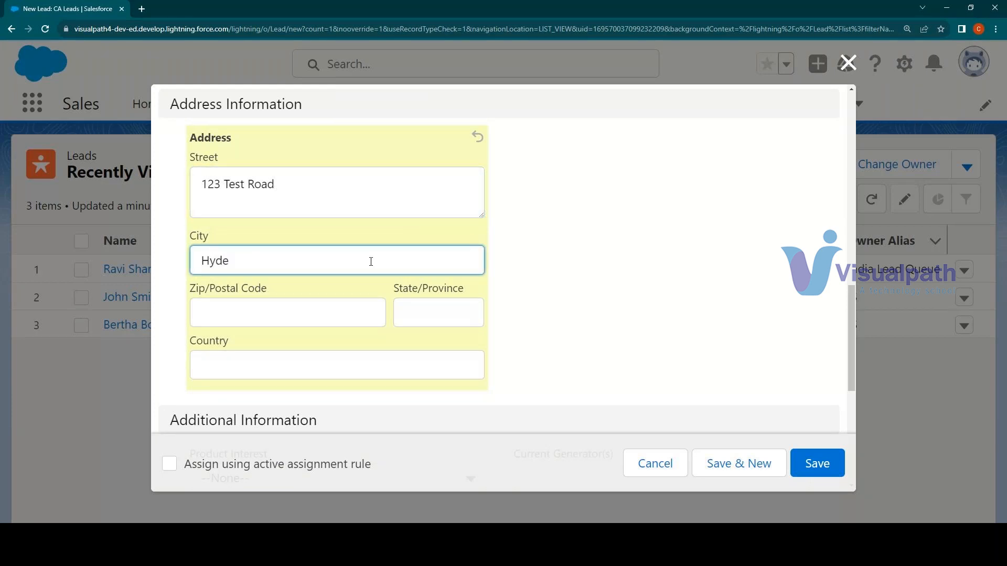
pyautogui.write('rabad')
# Fill in the postal code, state and country of the lead's address
pyautogui.click(244, 316)
pyautogui.write('8')
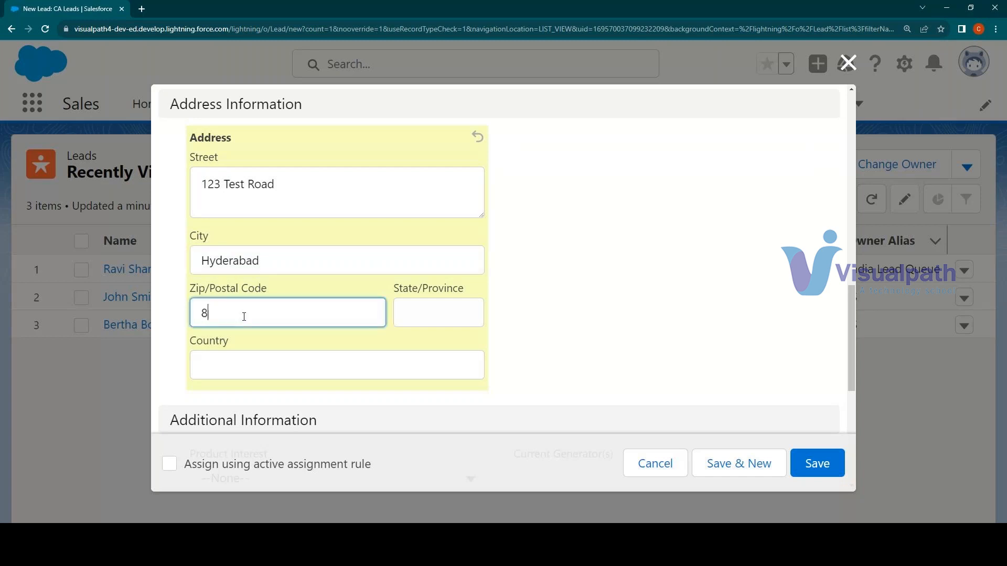
pyautogui.press('BackSpace')
pyautogui.write('500044')
pyautogui.click(453, 318)
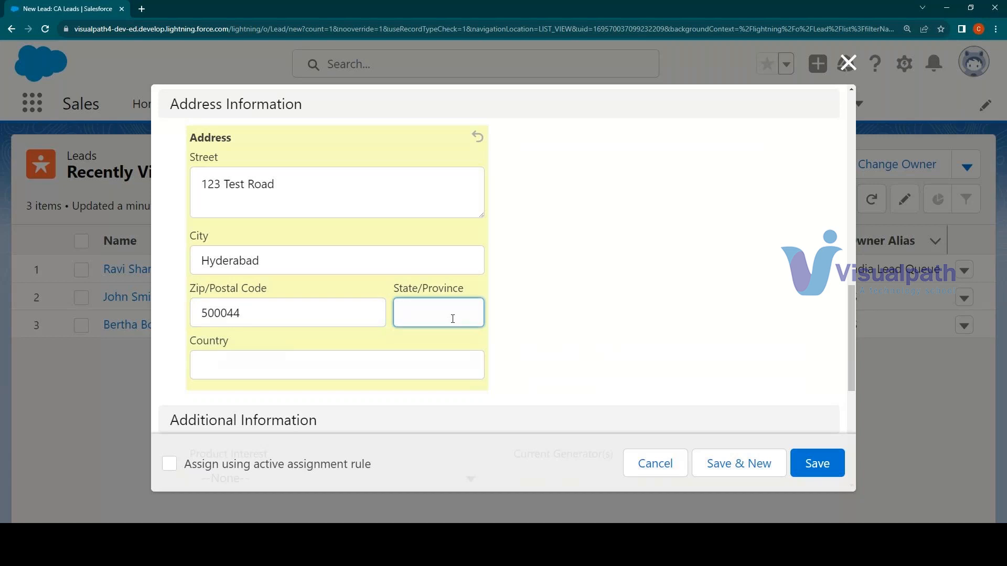
pyautogui.write('Twln')
pyautogui.press('BackSpace')
pyautogui.press('BackSpace')
pyautogui.press('BackSpace')
pyautogui.write('elanga')
pyautogui.click(286, 353)
pyautogui.write('India')
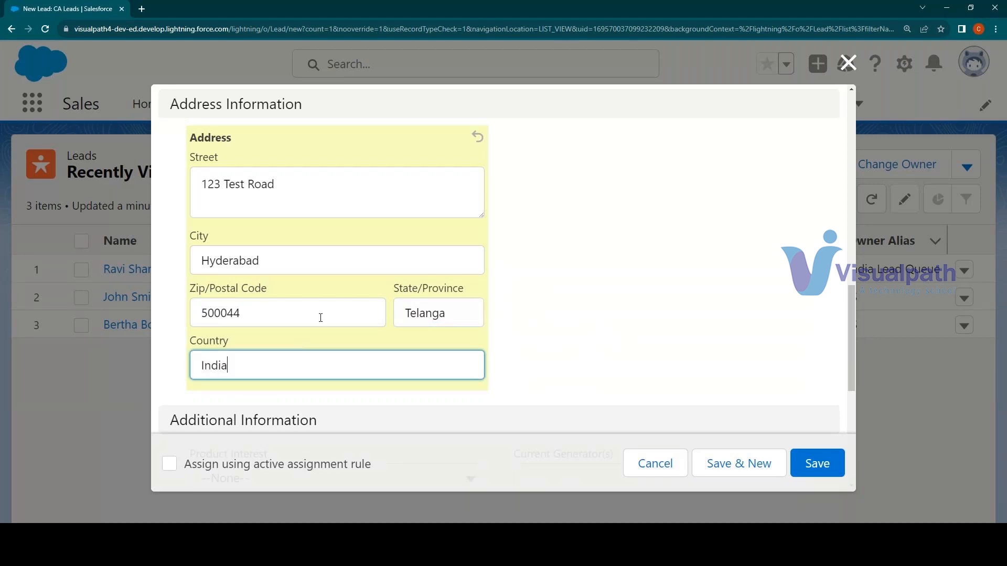
# Look over the additional information fields, save the new lead and dismiss the confirmation message
pyautogui.scroll(-3, 320, 318)
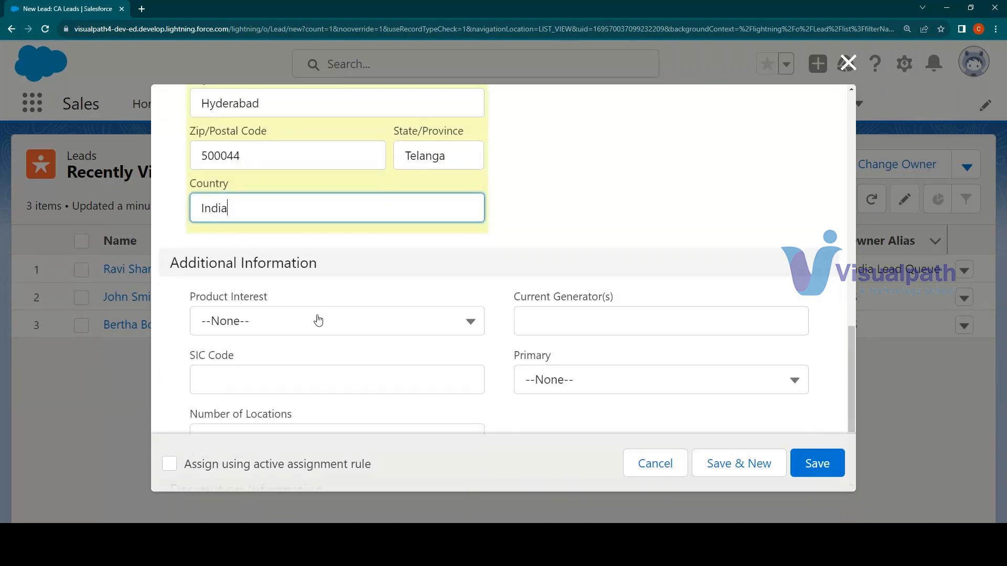
pyautogui.scroll(-4, 318, 320)
pyautogui.scroll(3, 326, 310)
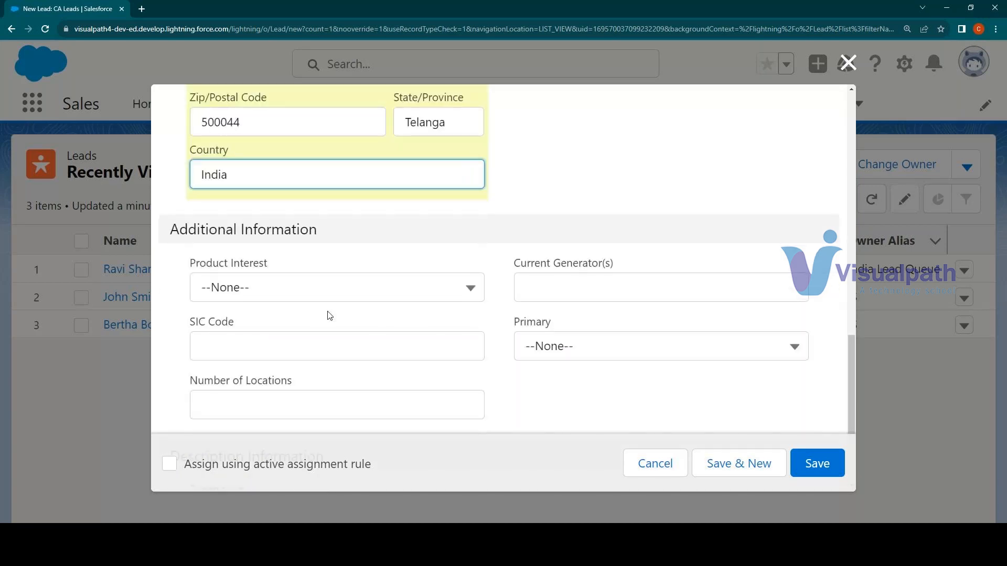
pyautogui.scroll(10, 327, 314)
pyautogui.click(817, 470)
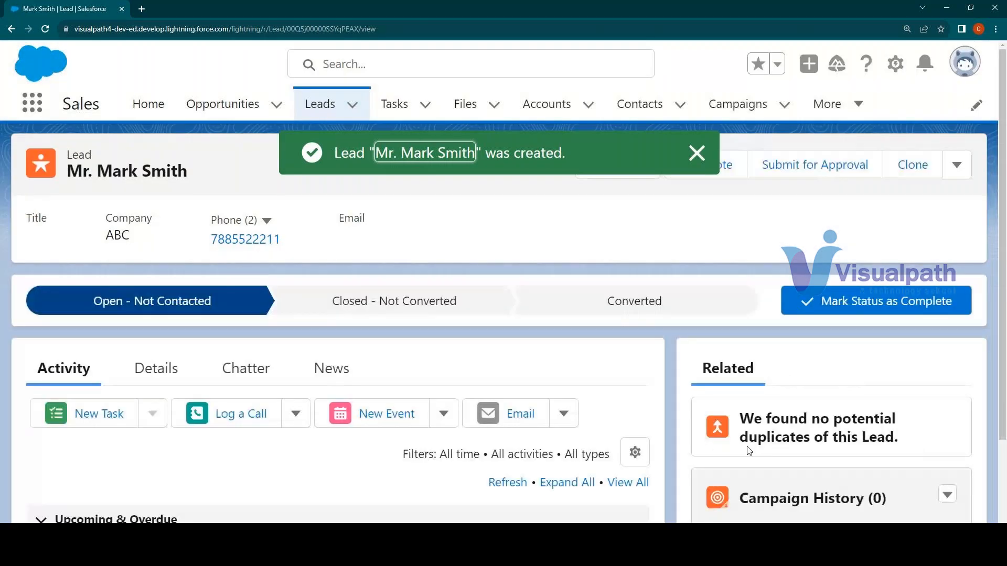
pyautogui.click(699, 162)
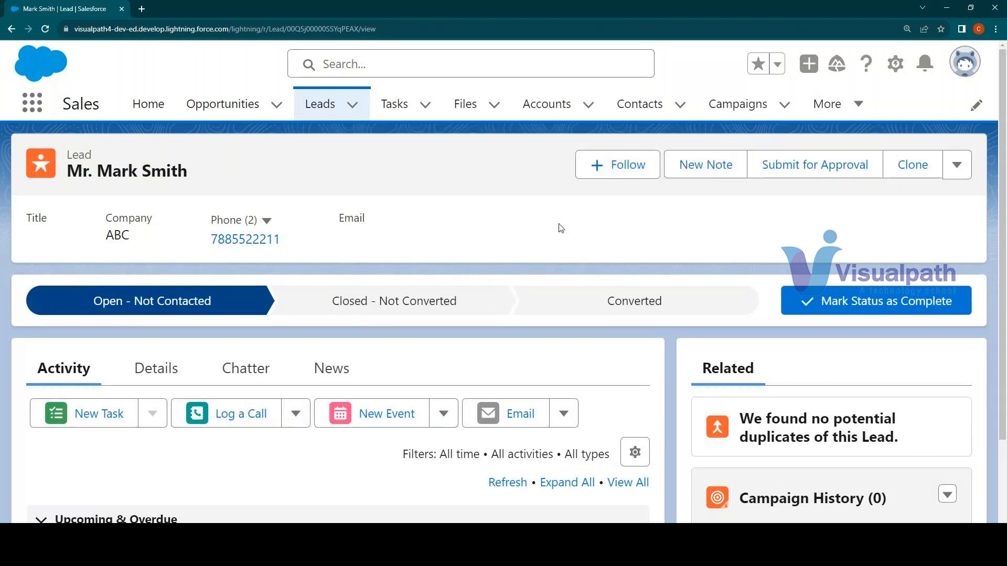
# Review the saved lead's field values in its record details
pyautogui.click(156, 369)
pyautogui.scroll(-2, 318, 341)
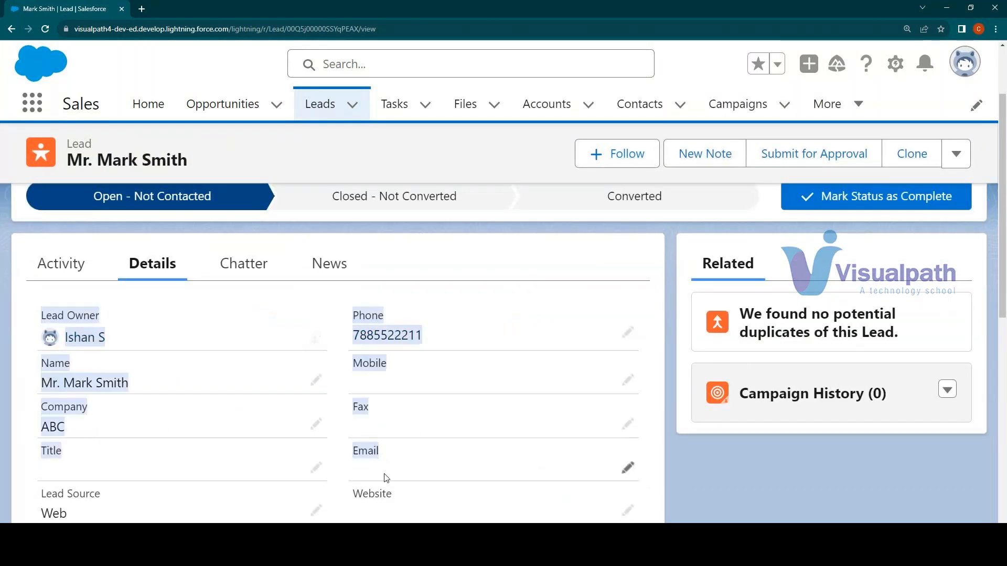
pyautogui.scroll(-10, 285, 331)
pyautogui.scroll(-1, 179, 435)
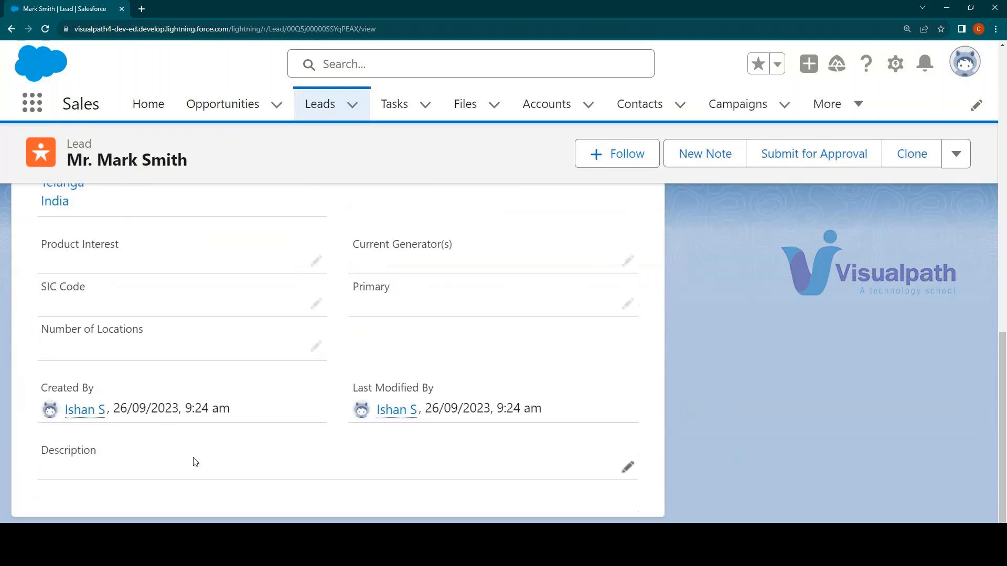
pyautogui.scroll(12, 359, 489)
pyautogui.click(505, 382)
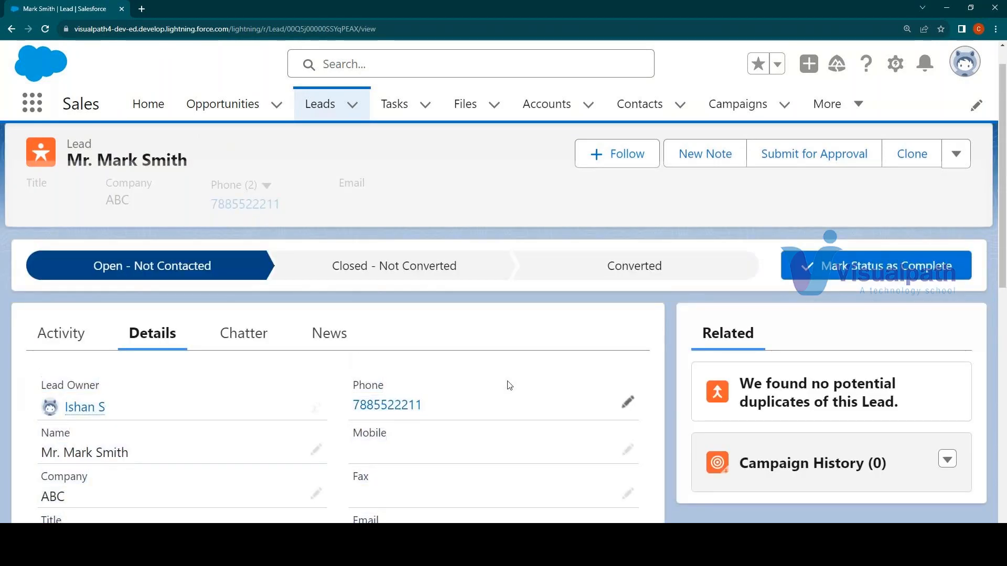
pyautogui.scroll(-2, 505, 382)
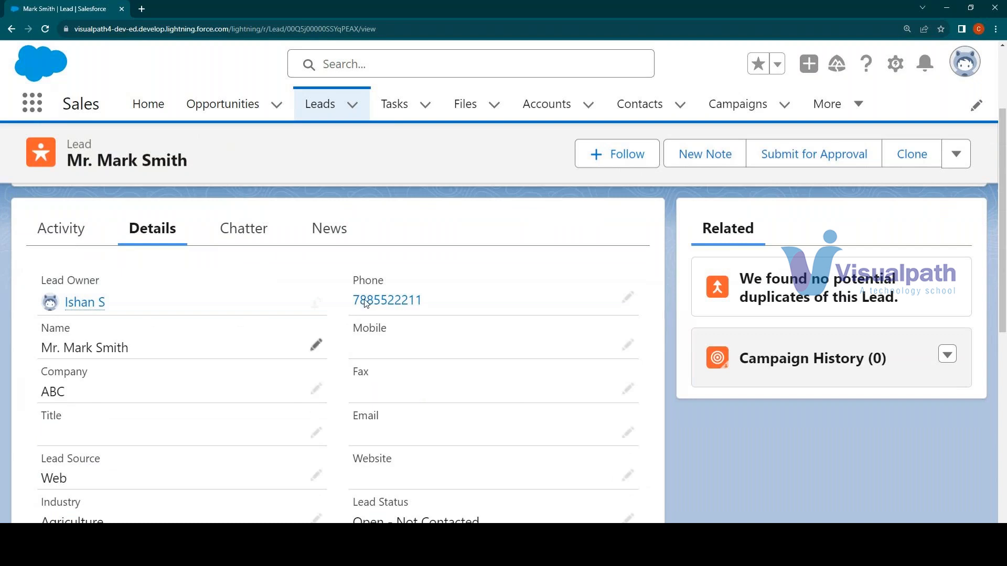
# Open the lead's full edit form, look over its fields and leave it without saving
pyautogui.click(956, 154)
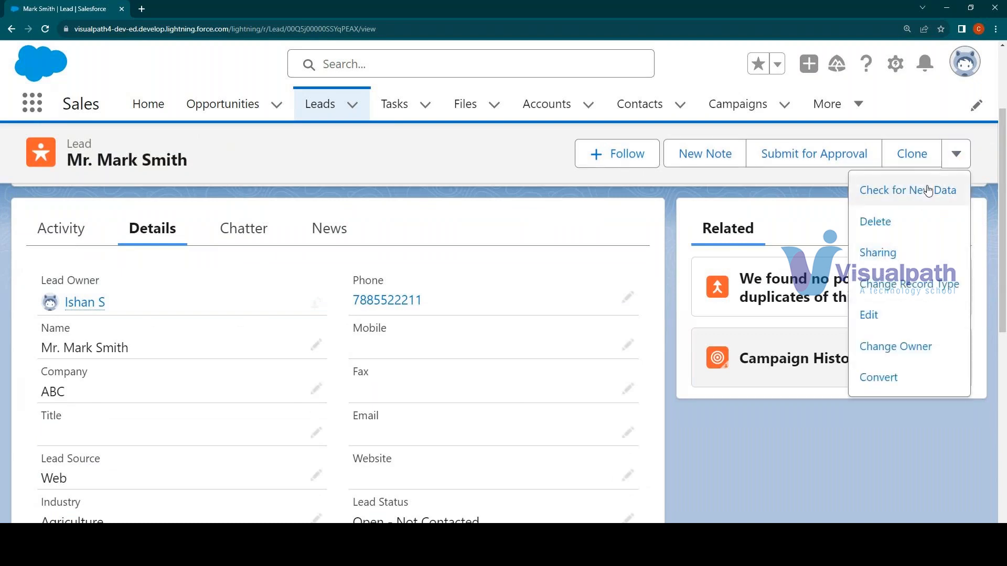
pyautogui.click(880, 313)
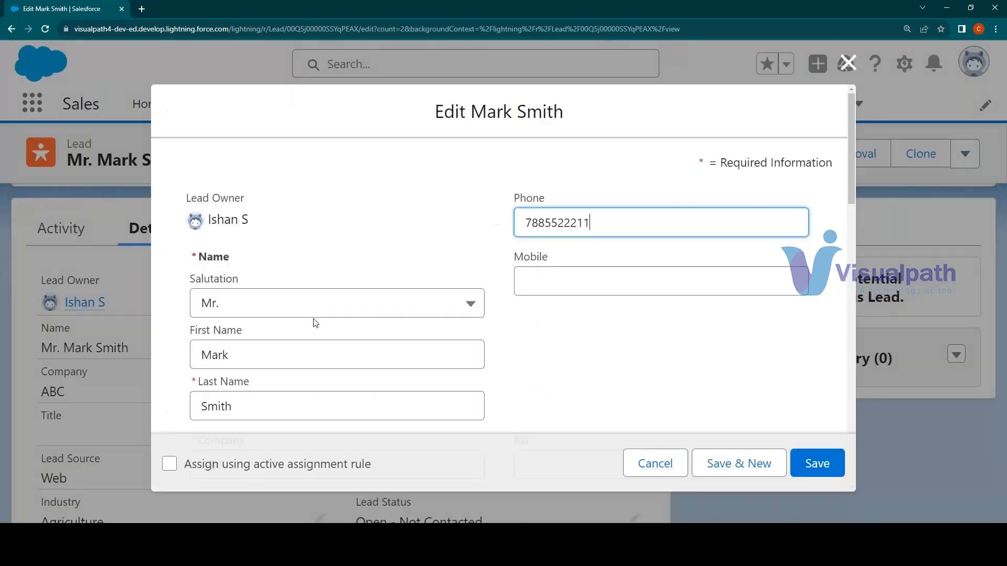
pyautogui.scroll(-10, 321, 294)
pyautogui.scroll(8, 323, 293)
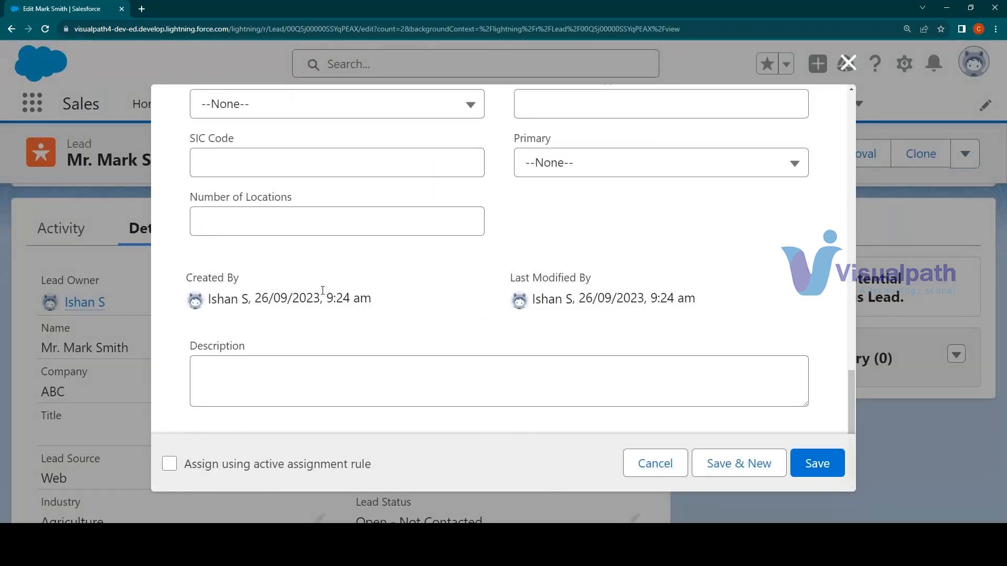
pyautogui.click(666, 464)
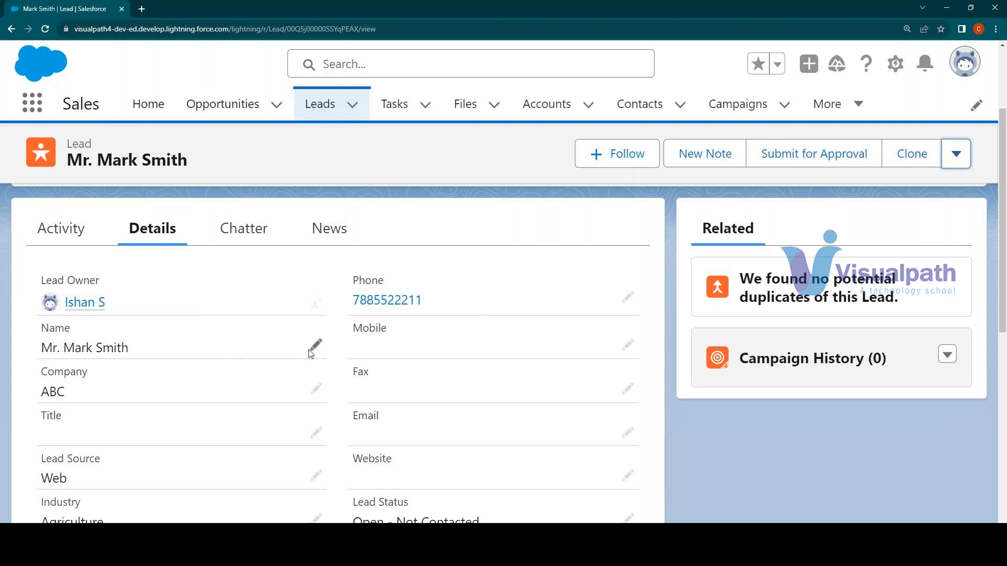
# Change the lead's company to ABCD directly in the record details and save the record
pyautogui.click(316, 389)
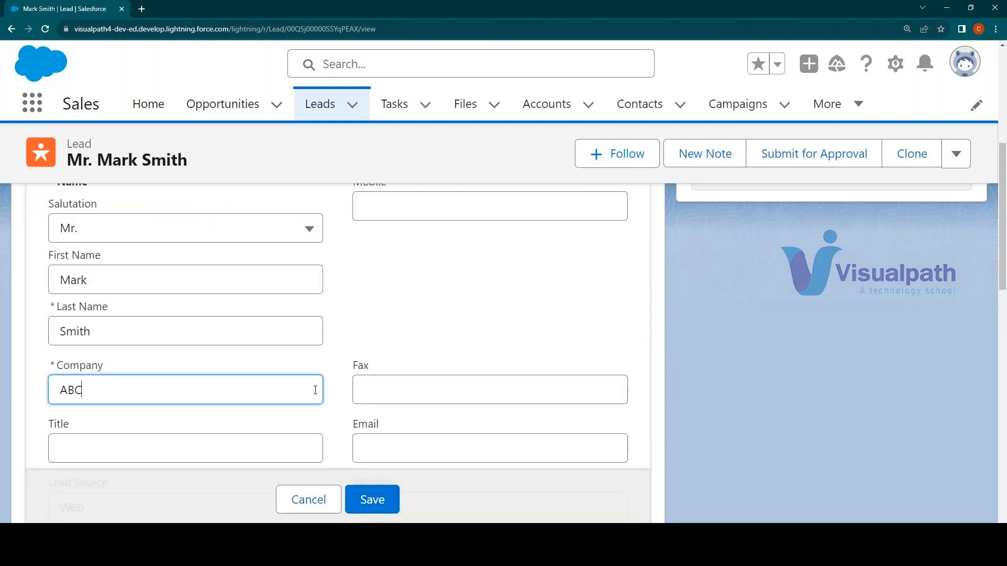
pyautogui.scroll(5, 317, 344)
pyautogui.scroll(-5, 297, 346)
pyautogui.press('BackSpace')
pyautogui.write('D')
pyautogui.click(373, 501)
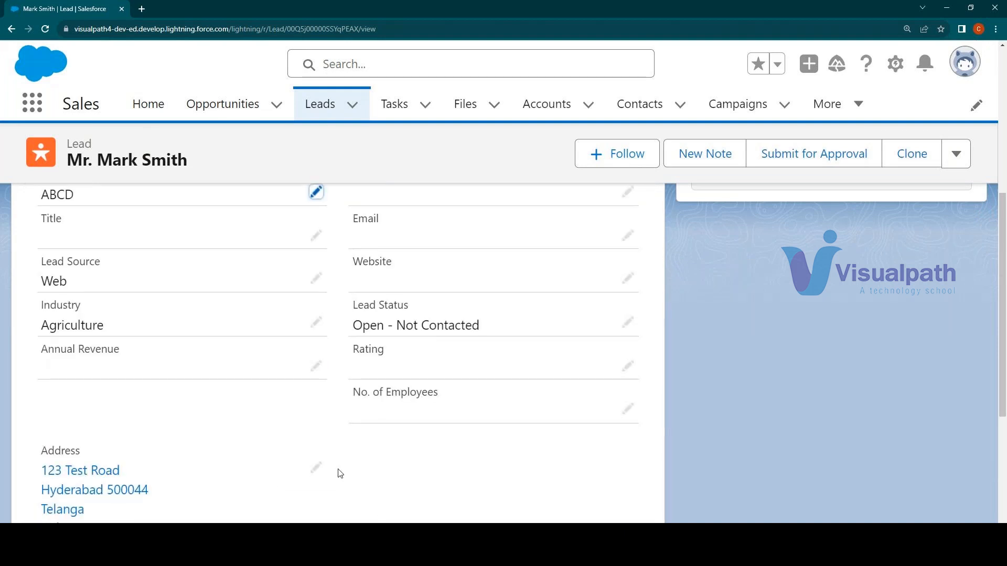
pyautogui.scroll(4, 341, 472)
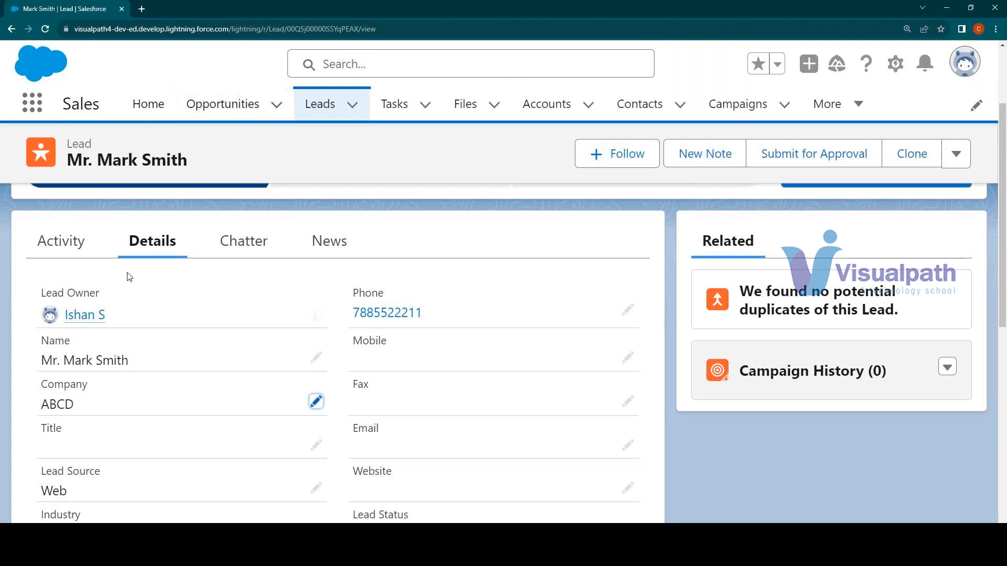
# Start converting the lead and review the account, contact and opportunity sections of the conversion form
pyautogui.scroll(-2, 475, 367)
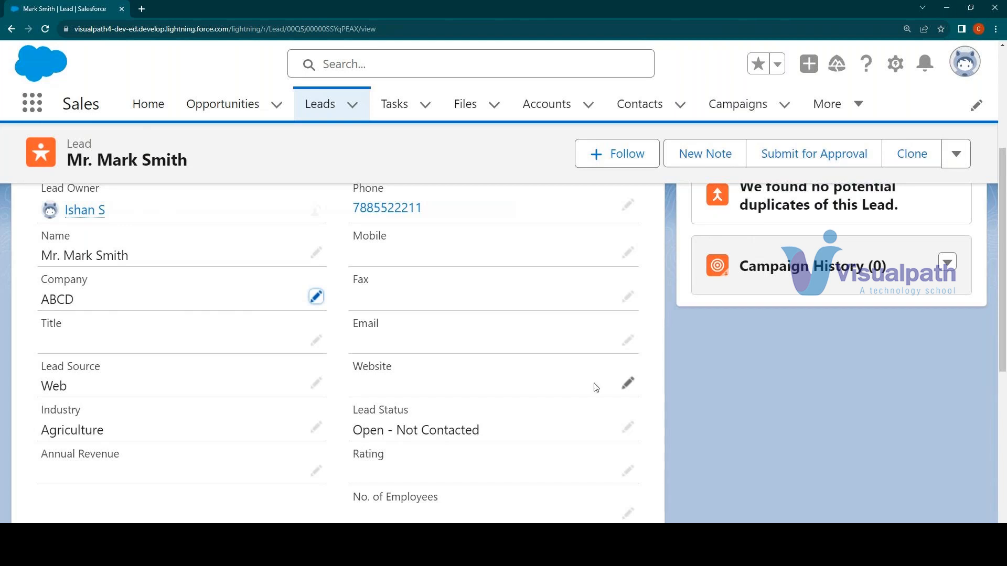
pyautogui.click(956, 153)
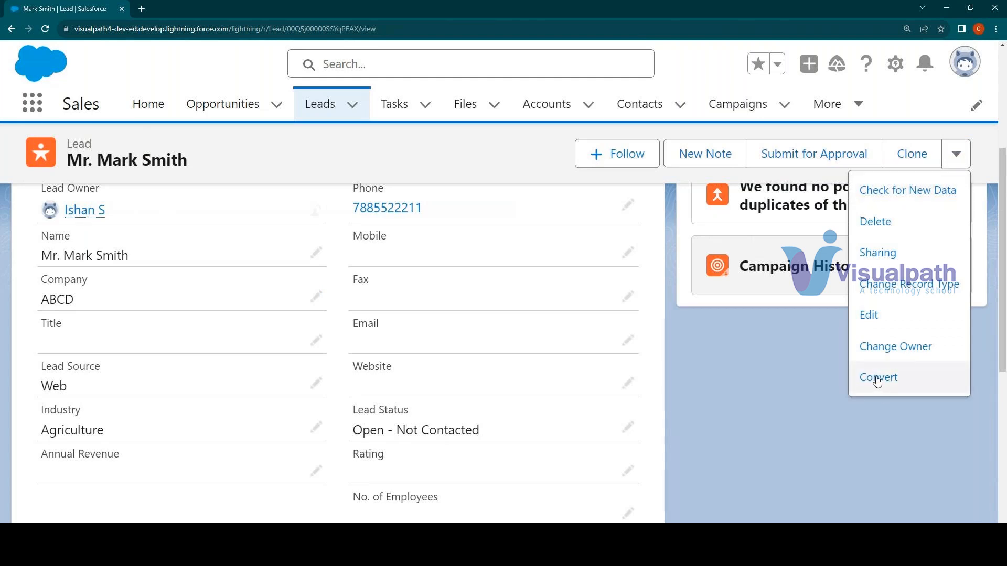
pyautogui.click(896, 382)
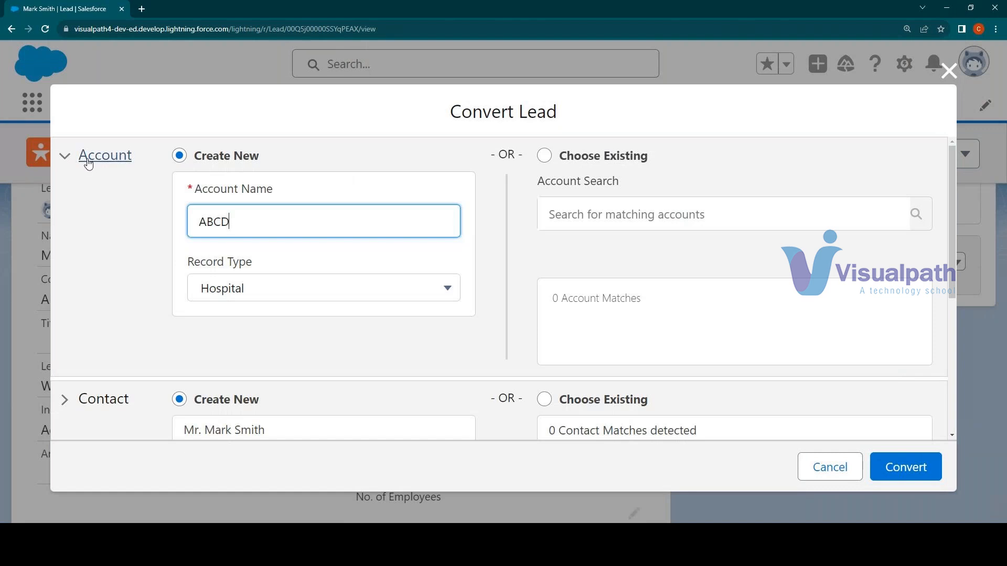
pyautogui.scroll(-2, 102, 281)
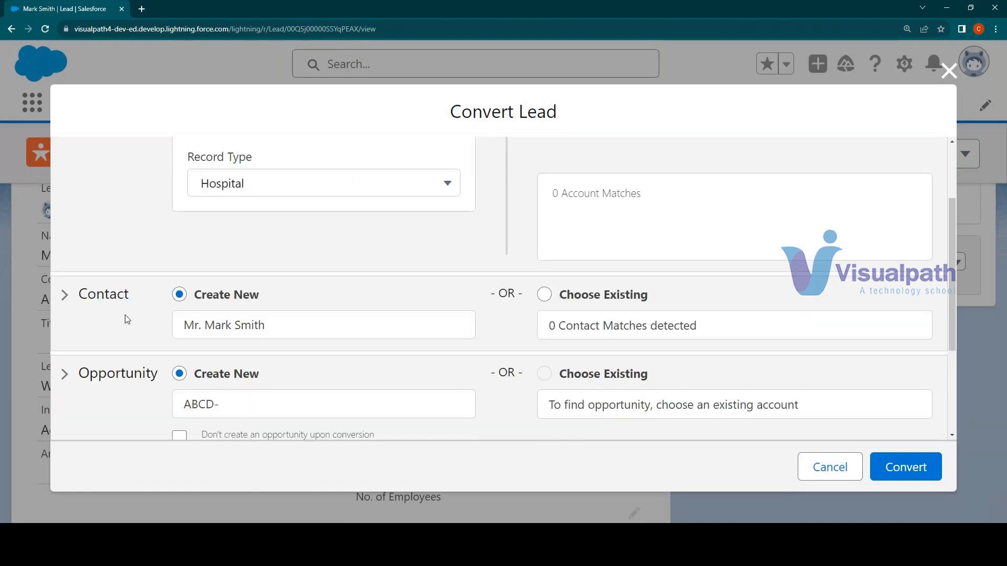
pyautogui.scroll(-3, 125, 317)
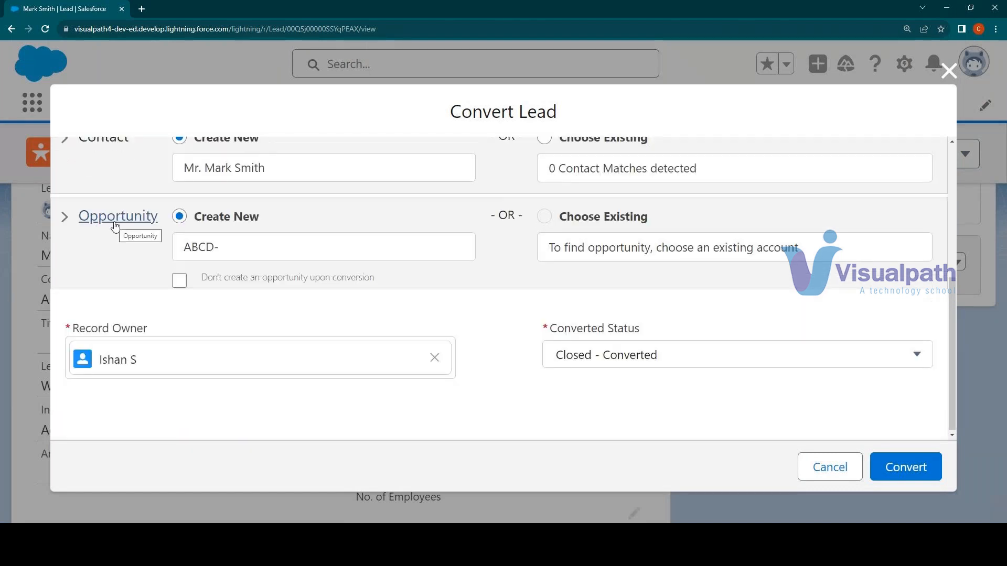
pyautogui.scroll(2, 264, 347)
pyautogui.scroll(3, 264, 347)
pyautogui.moveTo(126, 159); pyautogui.dragTo(239, 180)
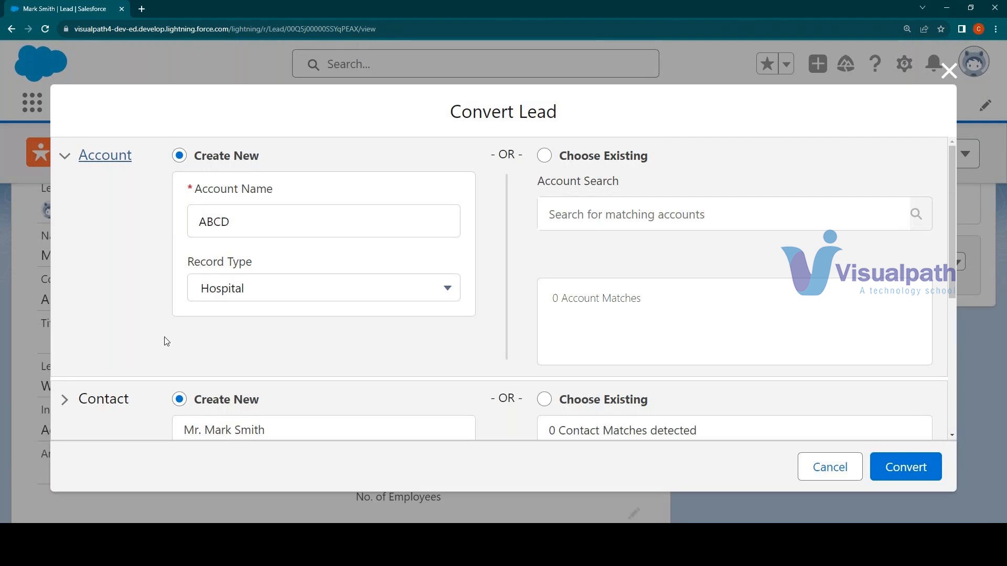
# Try the "Don't create an opportunity upon conversion" option and clear it again
pyautogui.scroll(-4, 159, 328)
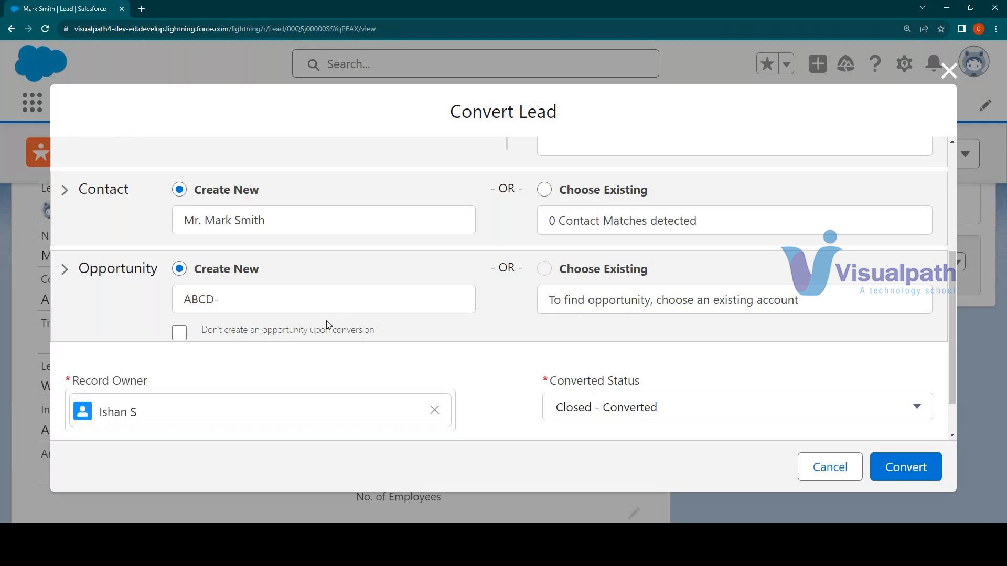
pyautogui.moveTo(243, 332); pyautogui.dragTo(374, 339)
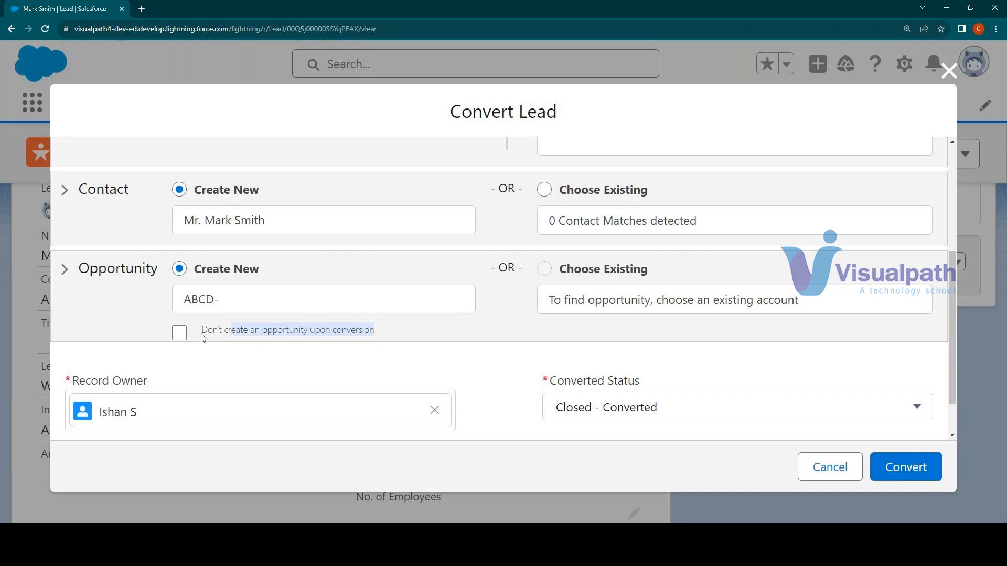
pyautogui.click(185, 333)
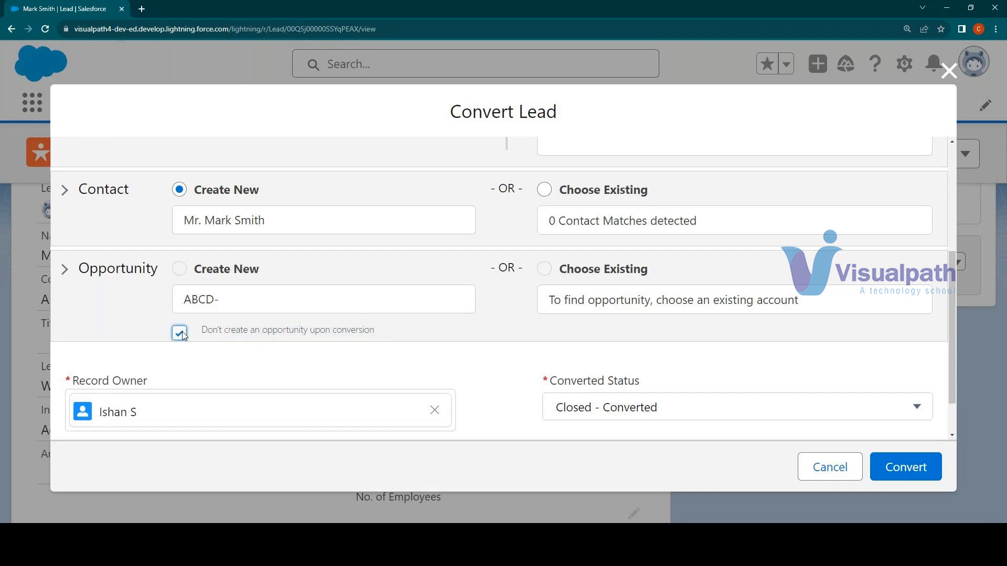
pyautogui.click(182, 333)
# Convert the lead with a new account, contact and opportunity
pyautogui.scroll(4, 315, 379)
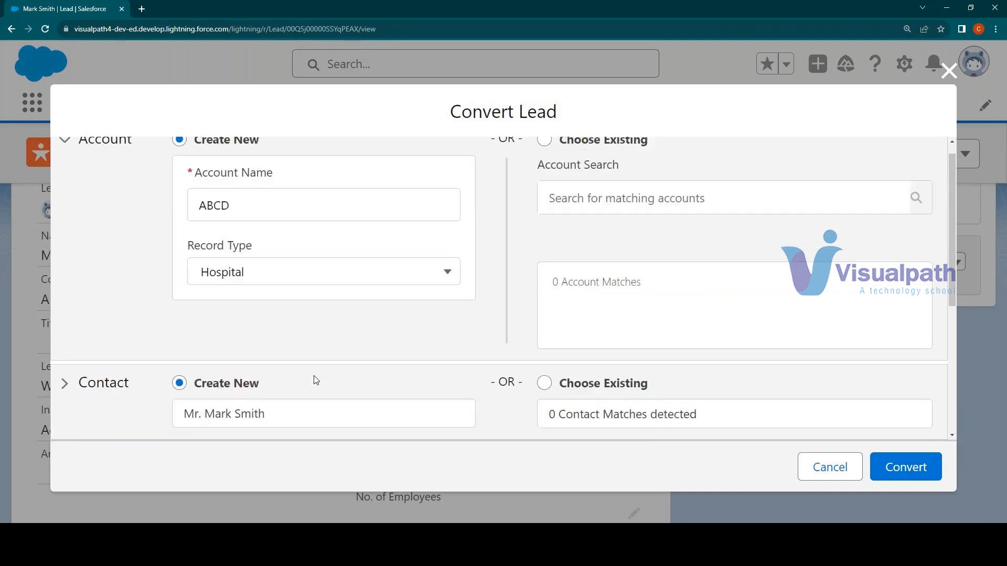
pyautogui.scroll(-5, 585, 393)
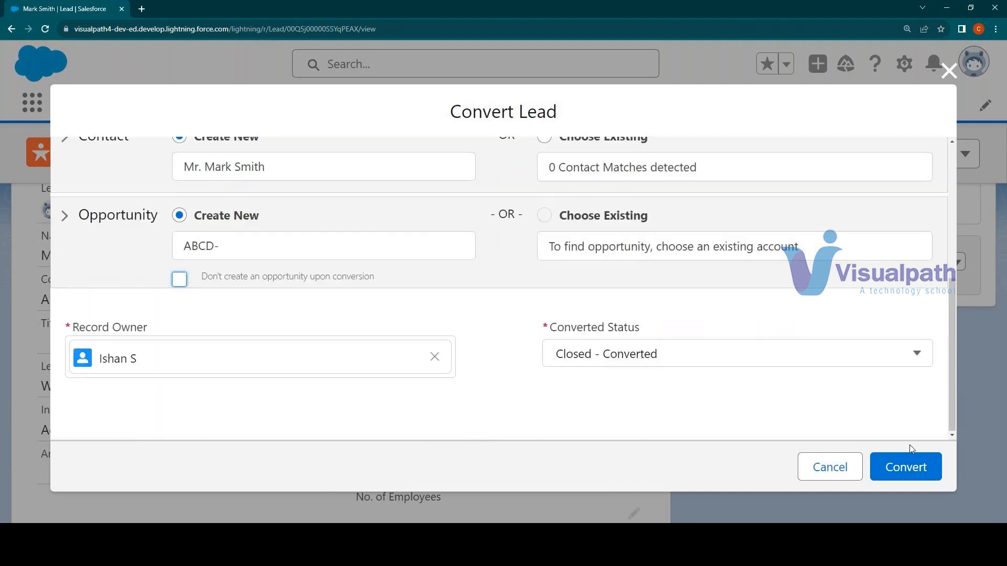
pyautogui.click(930, 464)
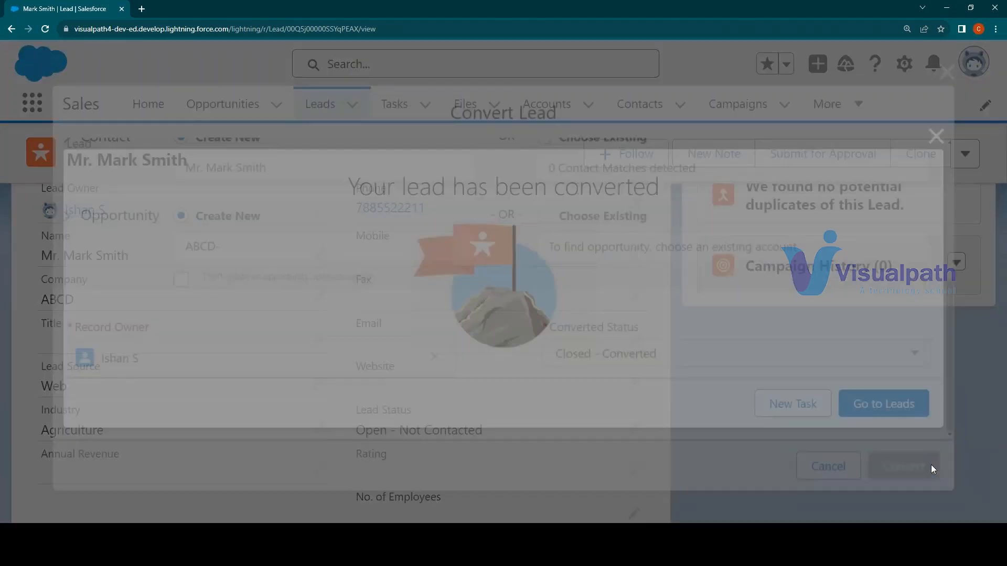
# Review the account, contact and opportunity summaries in the conversion result
pyautogui.scroll(-2, 301, 199)
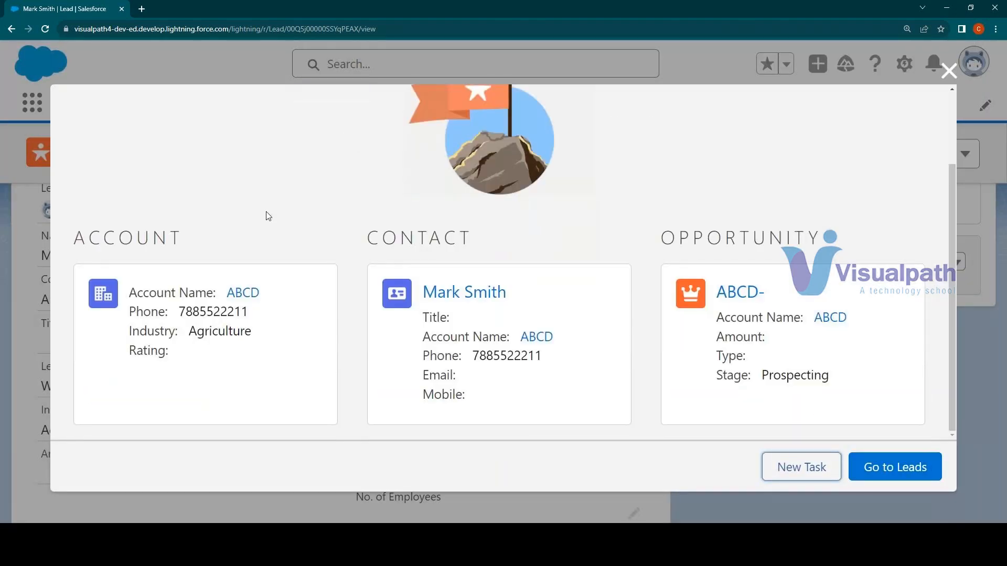
pyautogui.moveTo(88, 238); pyautogui.dragTo(184, 238)
pyautogui.moveTo(401, 237); pyautogui.dragTo(535, 245)
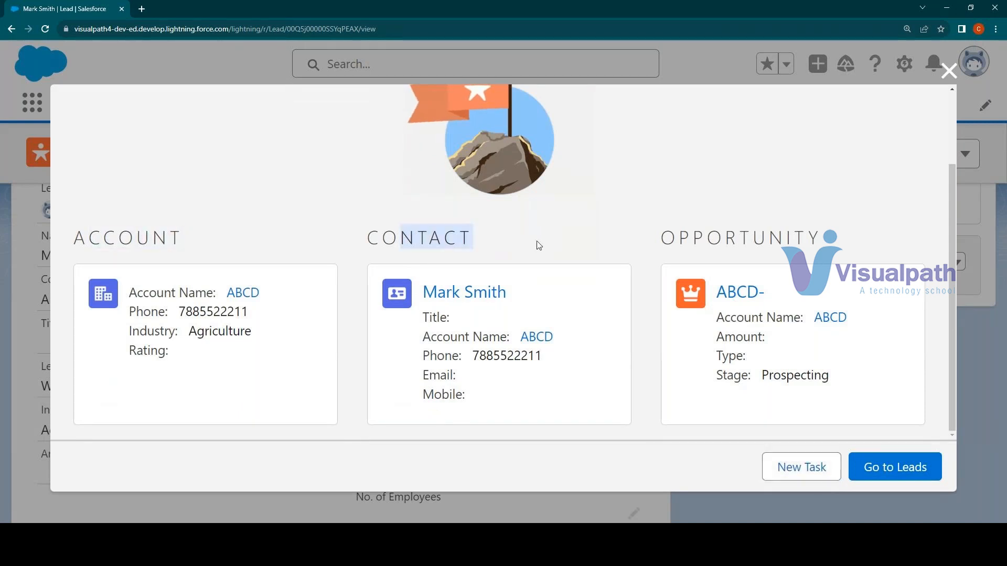
pyautogui.moveTo(724, 238); pyautogui.dragTo(795, 239)
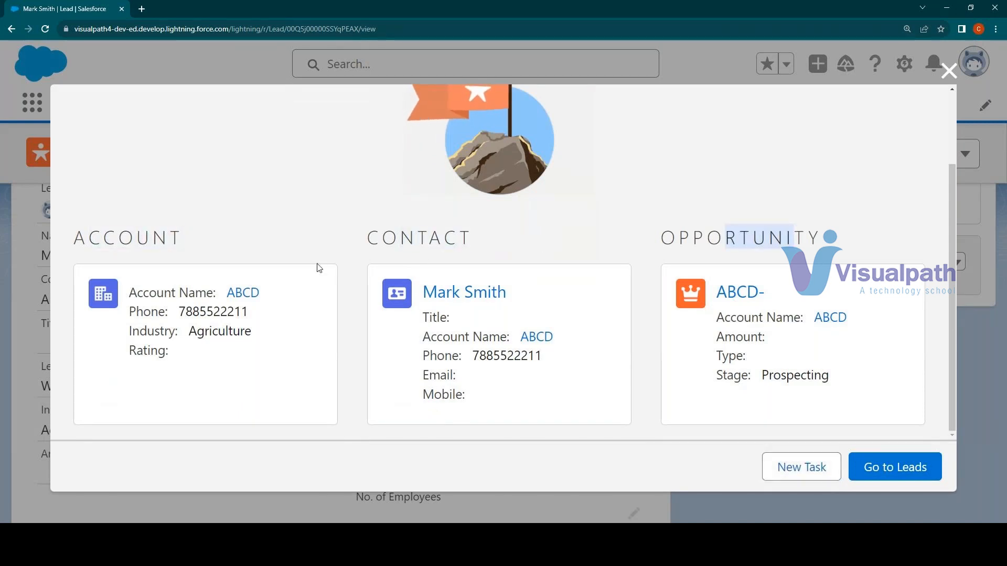
# Open the converted account, contact and opportunity in separate browser tabs and return to the leads list
pyautogui.click(244, 293)
pyautogui.click(448, 291)
pyautogui.click(753, 289)
pyautogui.click(866, 461)
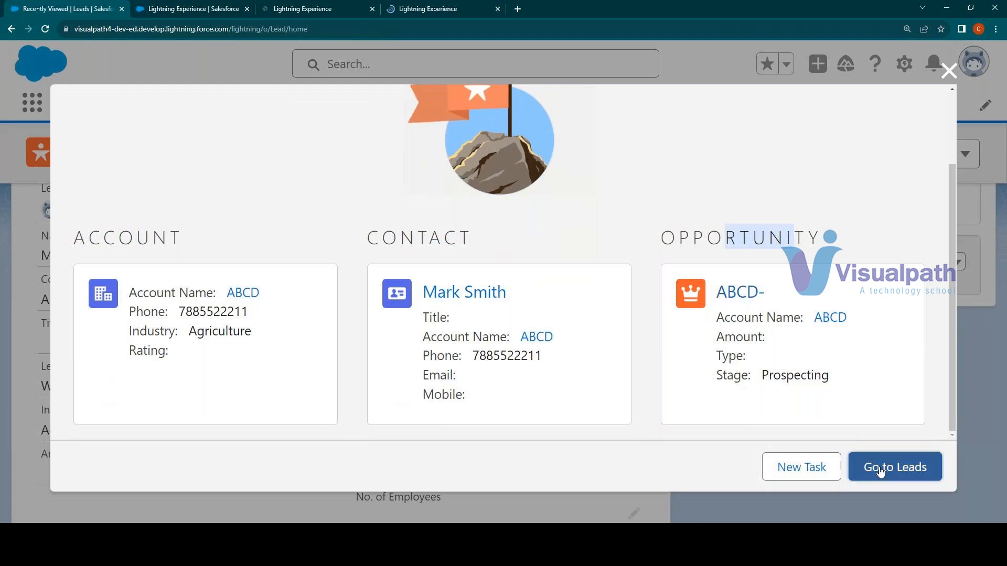
# Review the ABCD account's details, including its name and the information carried over from the lead
pyautogui.hotkey('ctrl', 'Tab')
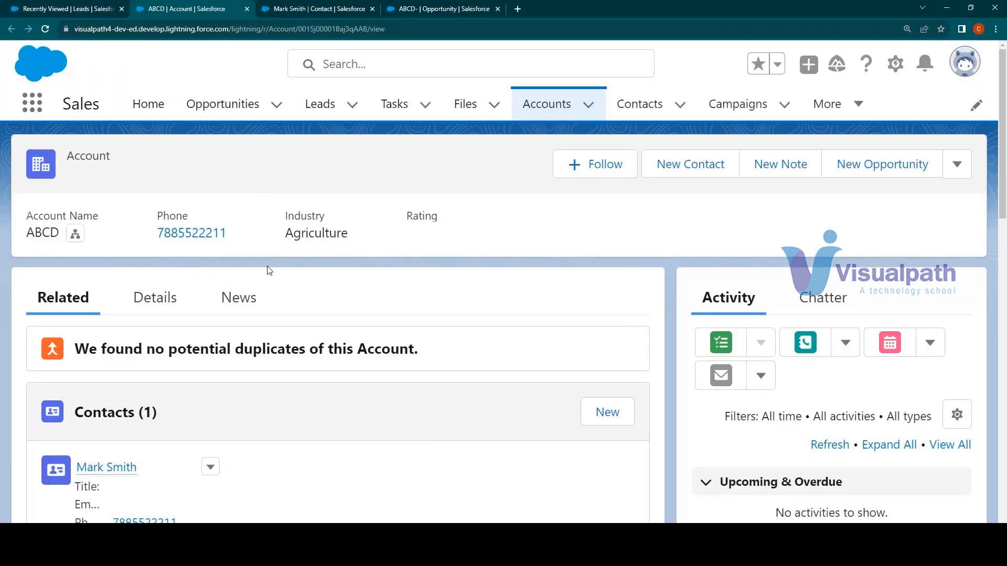
pyautogui.click(142, 297)
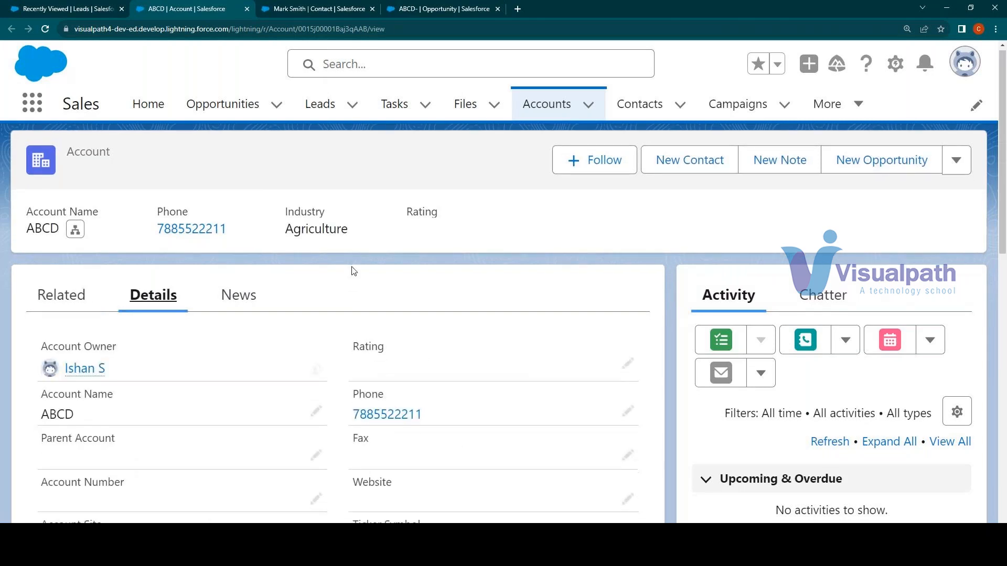
pyautogui.scroll(-5, 350, 268)
pyautogui.moveTo(42, 371); pyautogui.dragTo(213, 385)
pyautogui.scroll(3, 388, 325)
pyautogui.scroll(2, 390, 333)
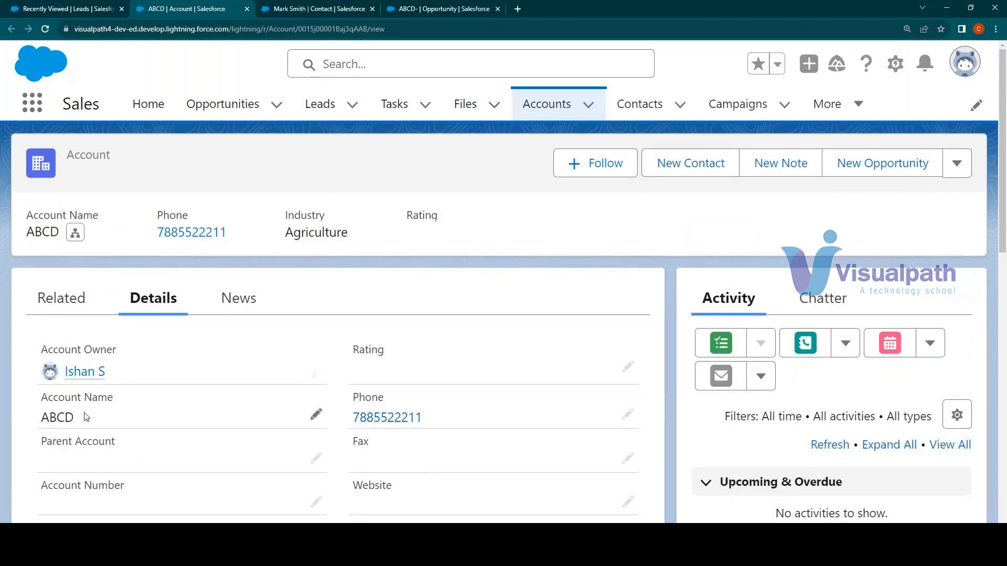
pyautogui.moveTo(86, 417); pyautogui.dragTo(17, 425)
pyautogui.scroll(-2, 193, 317)
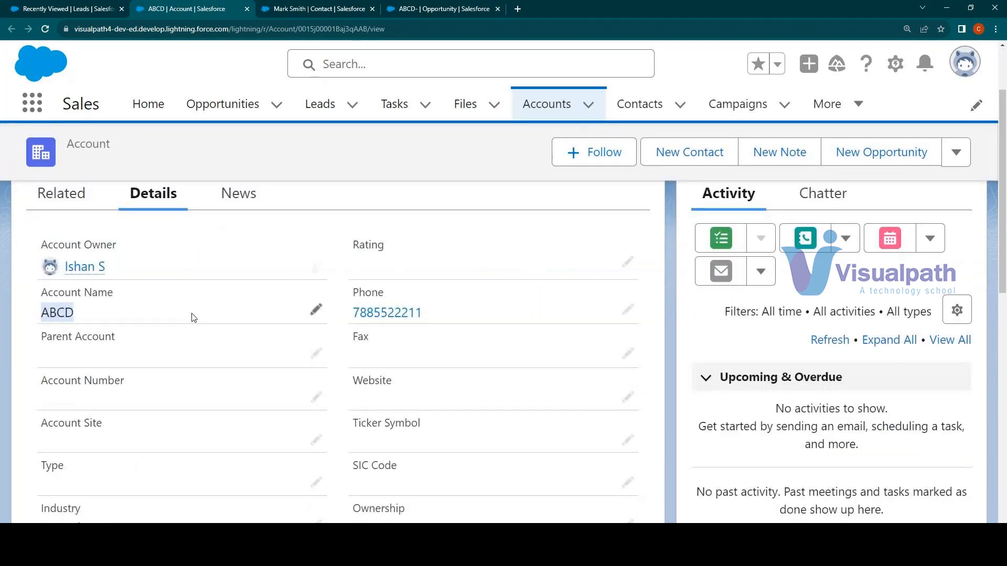
# Review the new contact's details, including name, phone, mailing address and linked account, and preview that account
pyautogui.click(286, 8)
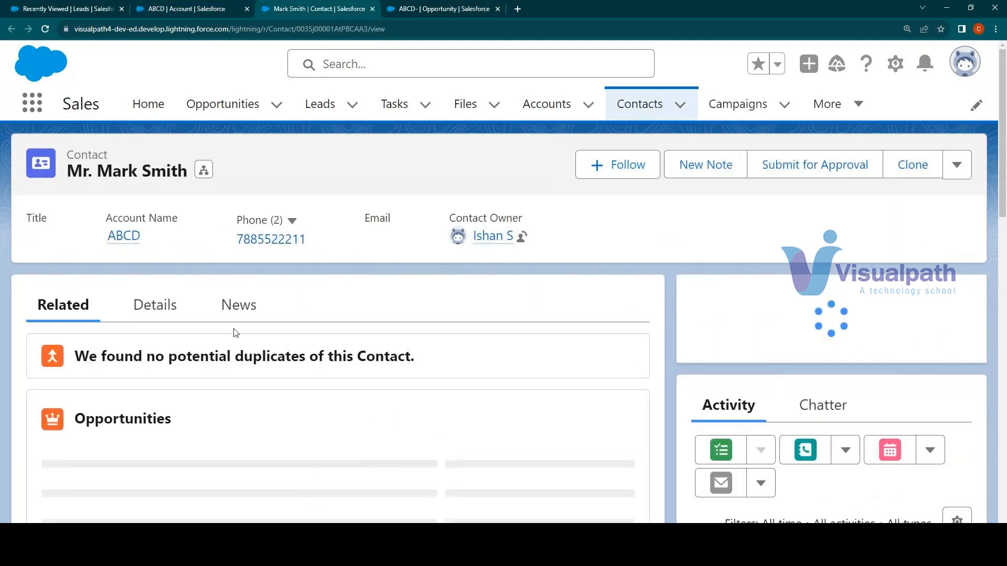
pyautogui.click(157, 305)
pyautogui.scroll(-1, 98, 371)
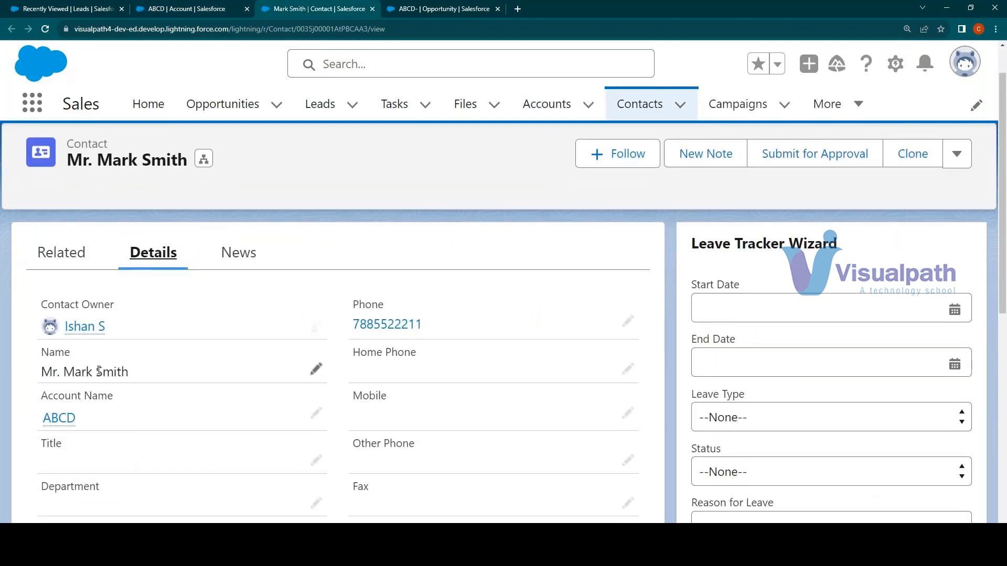
pyautogui.moveTo(58, 371); pyautogui.dragTo(129, 370)
pyautogui.doubleClick(355, 322)
pyautogui.scroll(-5, 233, 341)
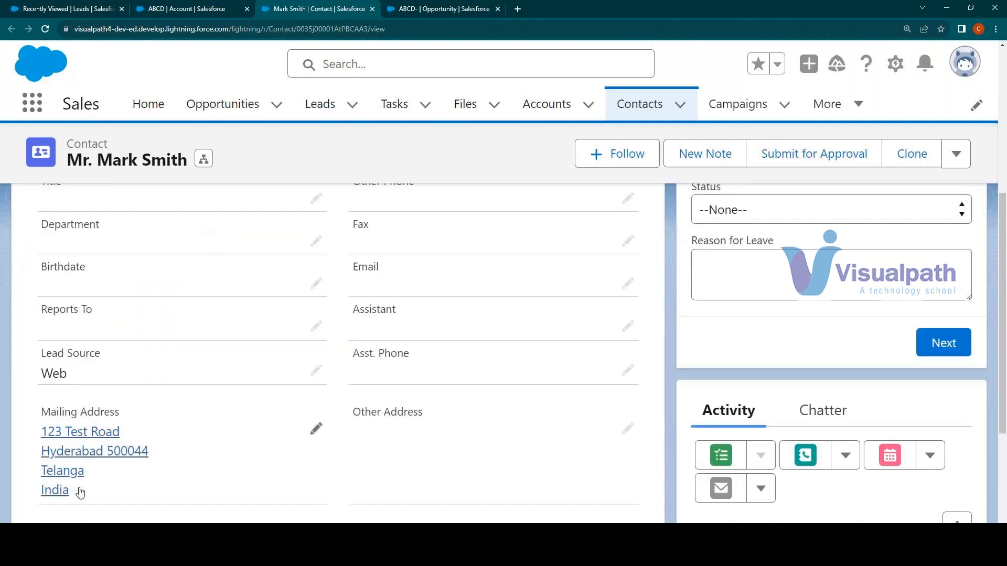
pyautogui.scroll(-3, 195, 376)
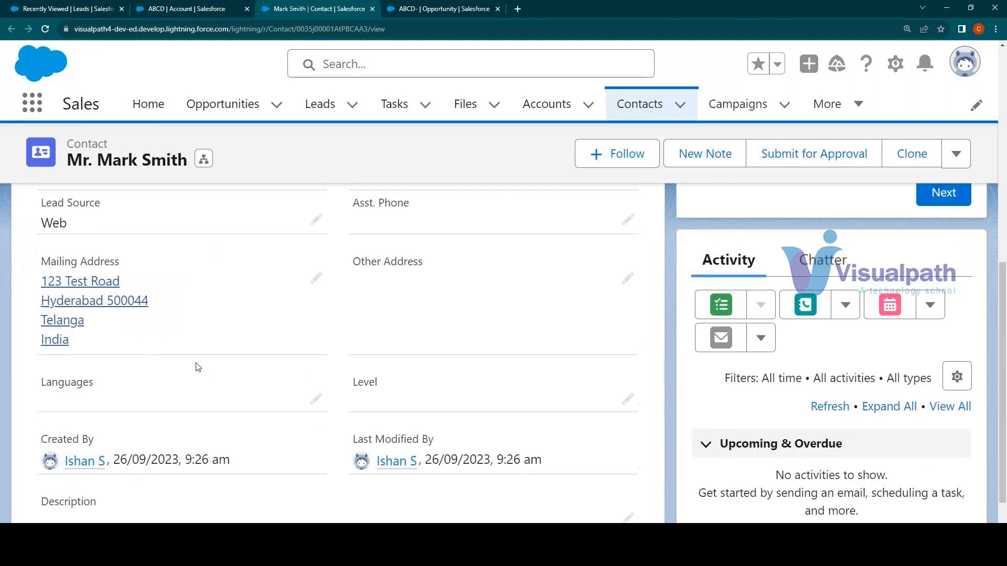
pyautogui.scroll(8, 198, 367)
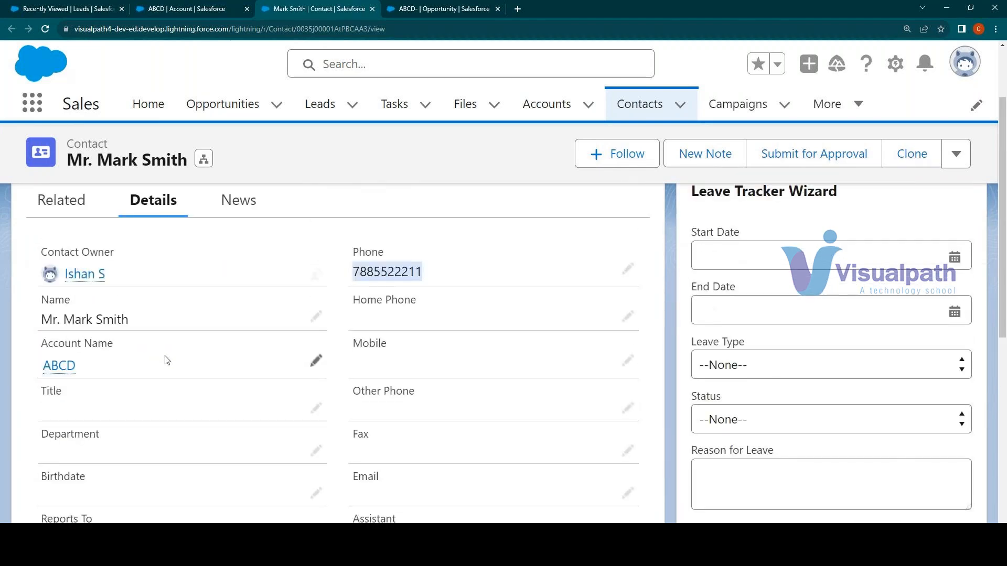
pyautogui.moveTo(114, 344); pyautogui.dragTo(40, 345)
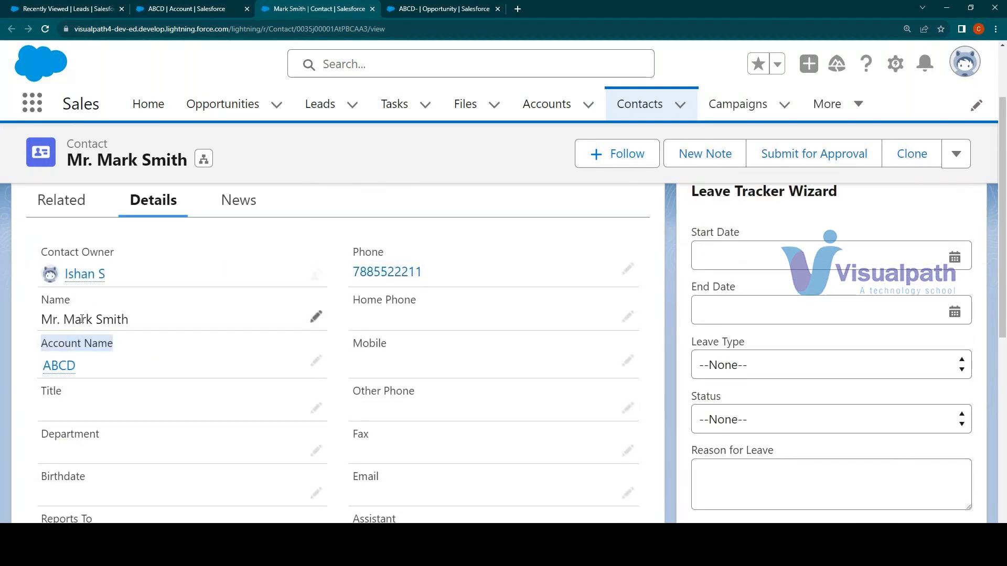
pyautogui.moveTo(48, 372)
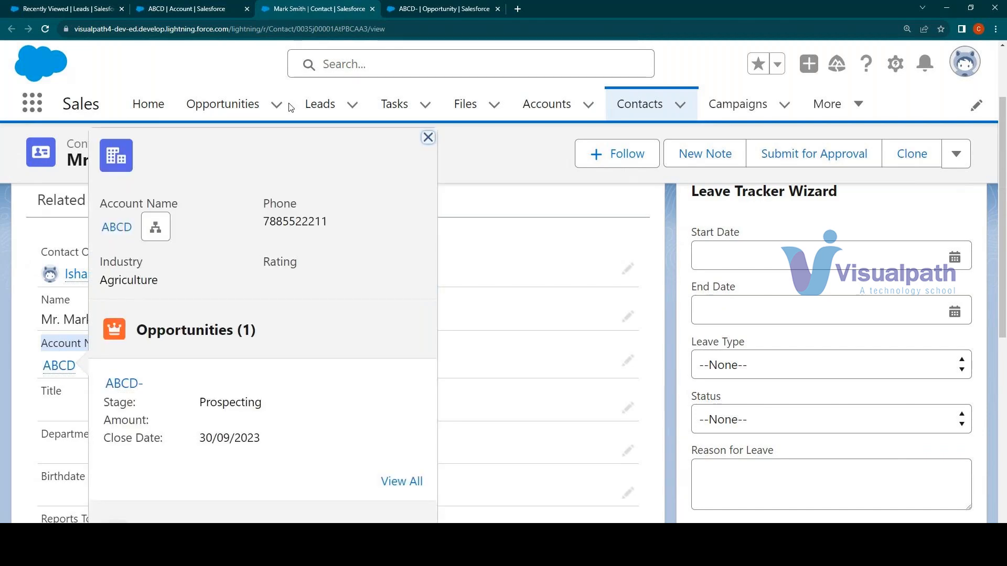
# Review the ABCD- opportunity's details, including its name, linked account and close date
pyautogui.click(425, 8)
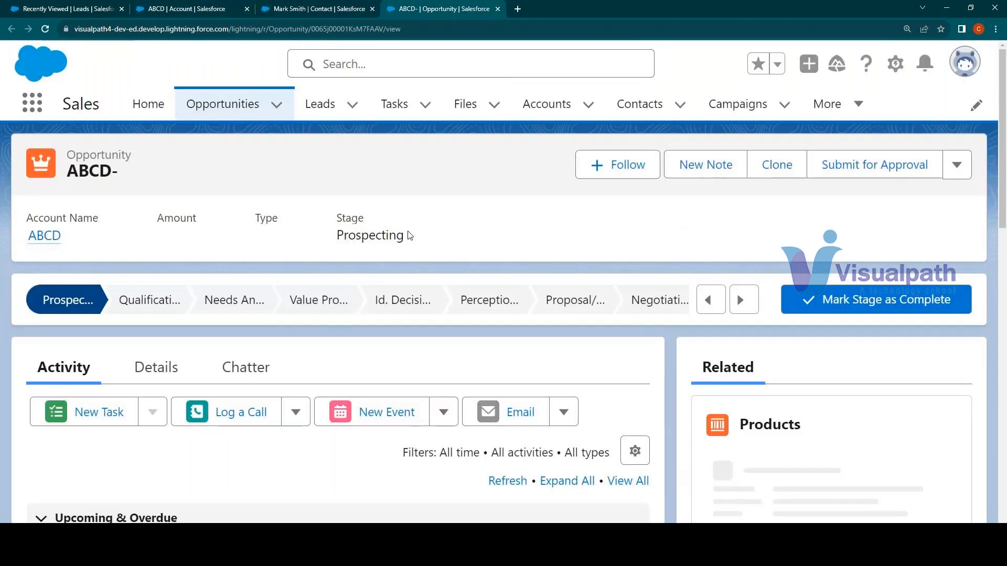
pyautogui.scroll(-4, 257, 283)
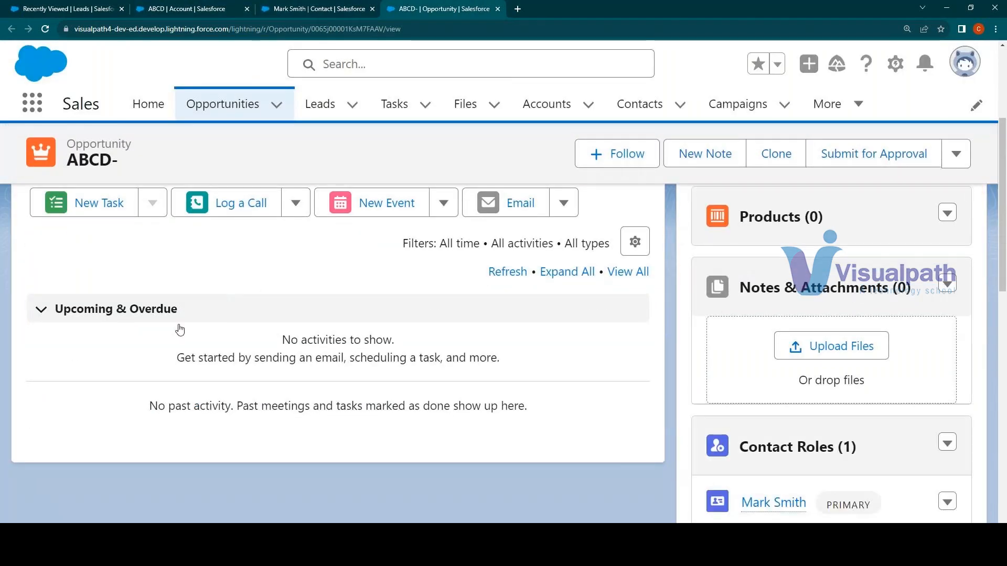
pyautogui.scroll(3, 180, 329)
pyautogui.click(178, 316)
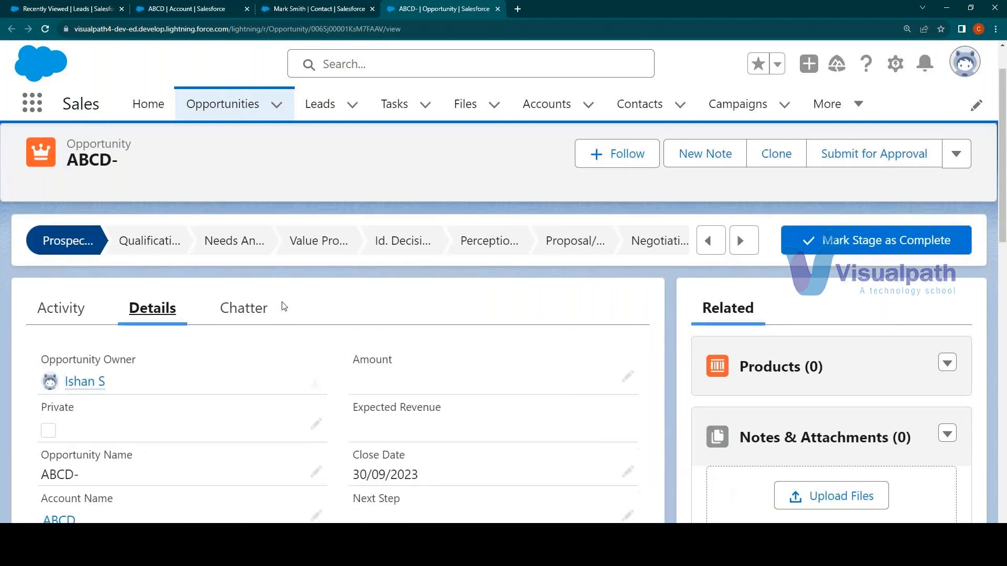
pyautogui.scroll(-2, 283, 306)
pyautogui.scroll(-1, 282, 302)
pyautogui.moveTo(107, 330); pyautogui.dragTo(40, 327)
pyautogui.moveTo(104, 377); pyautogui.dragTo(42, 382)
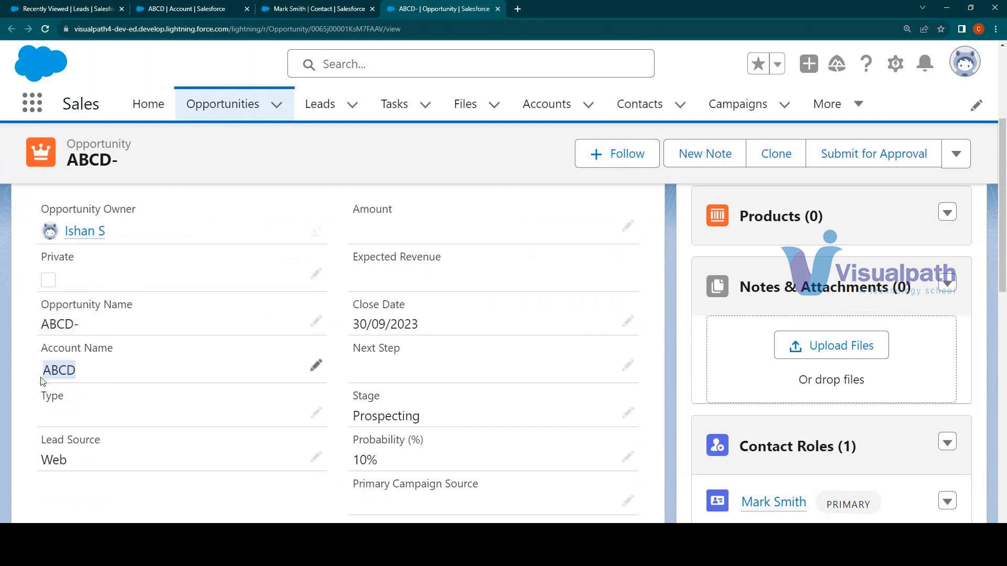
pyautogui.moveTo(357, 324); pyautogui.dragTo(423, 324)
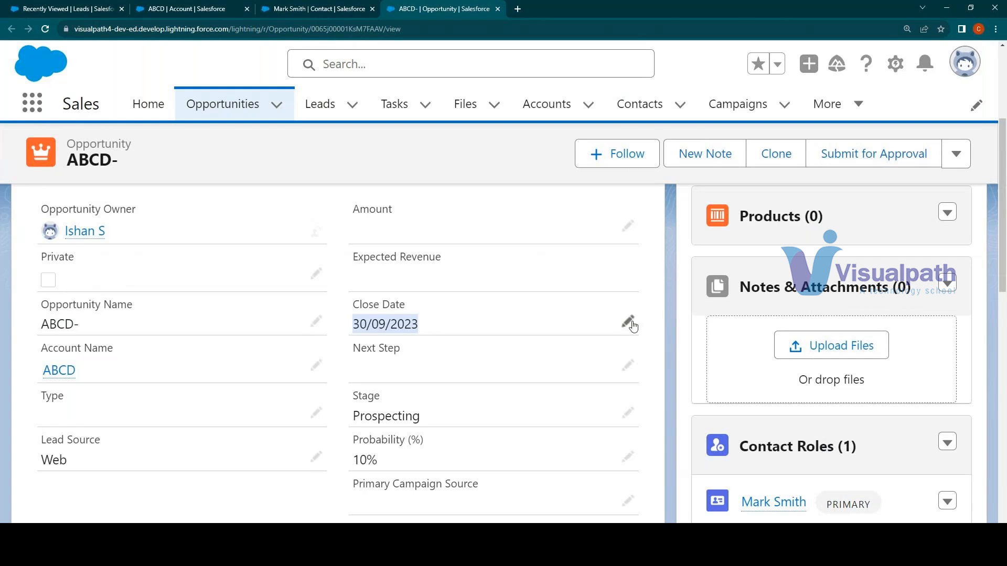
pyautogui.click(423, 321)
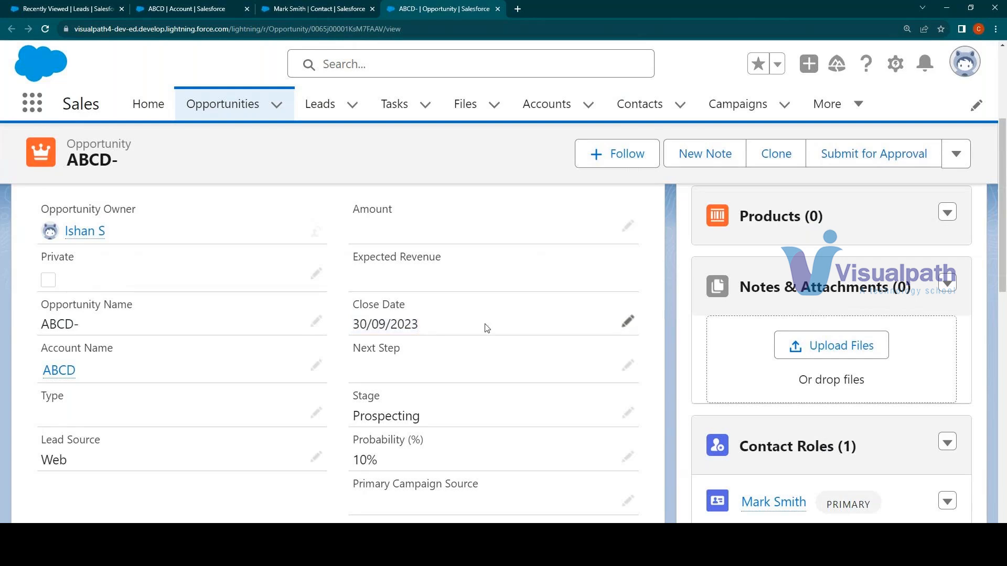
pyautogui.click(628, 321)
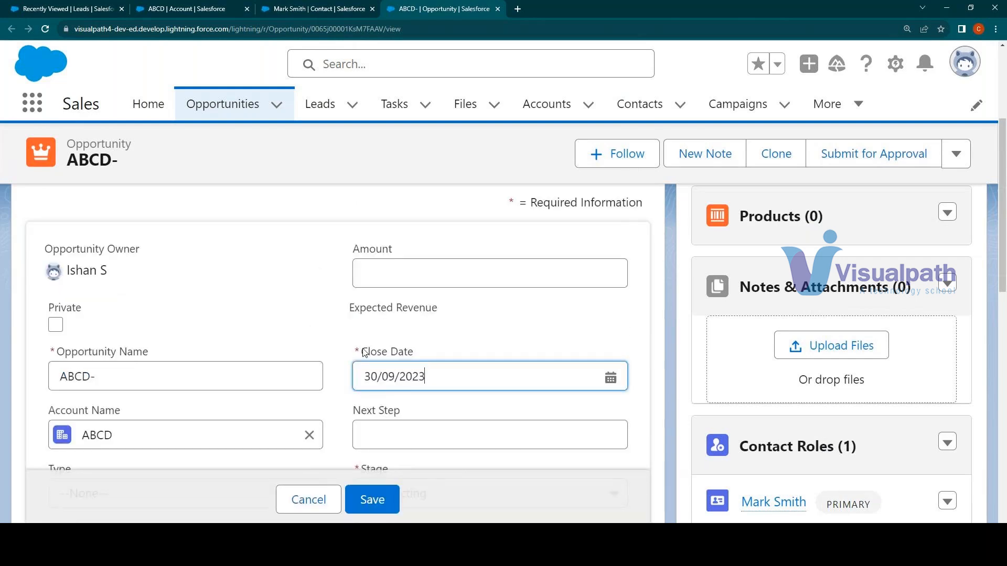
pyautogui.moveTo(364, 353); pyautogui.dragTo(426, 353)
pyautogui.click(335, 496)
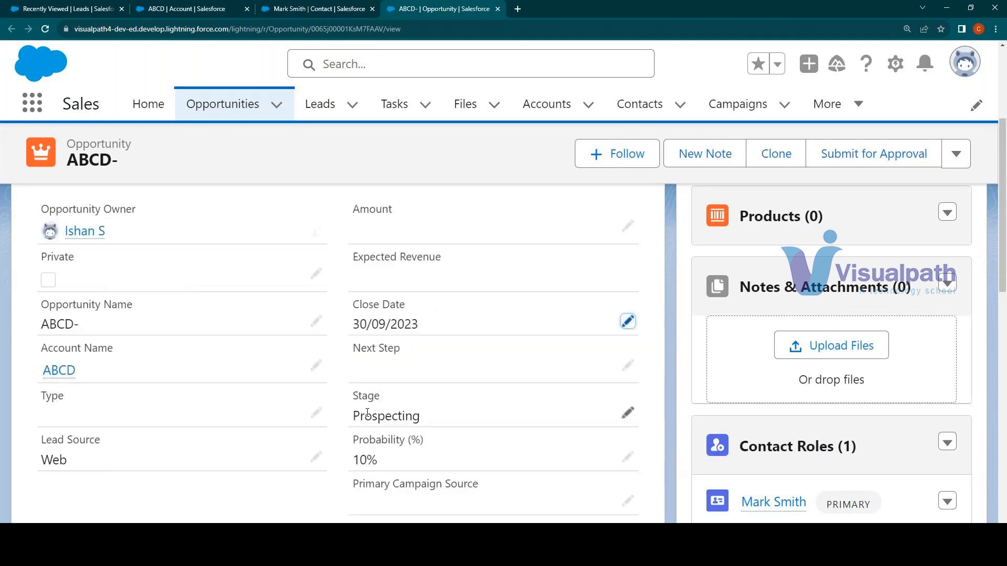
# Review the rest of the opportunity's details and its activity options, including the one for new tasks
pyautogui.scroll(-5, 378, 379)
pyautogui.scroll(5, 378, 378)
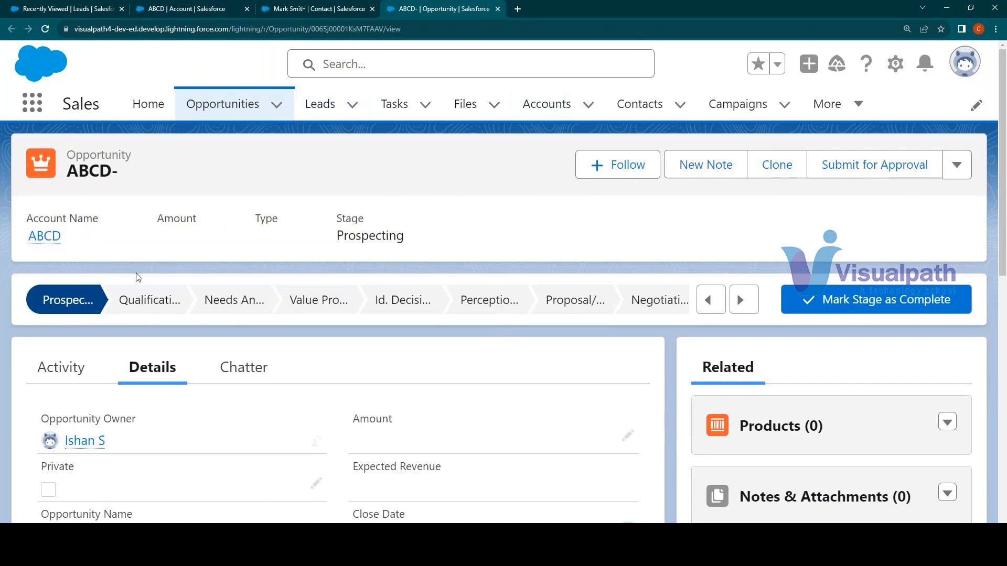
pyautogui.click(48, 361)
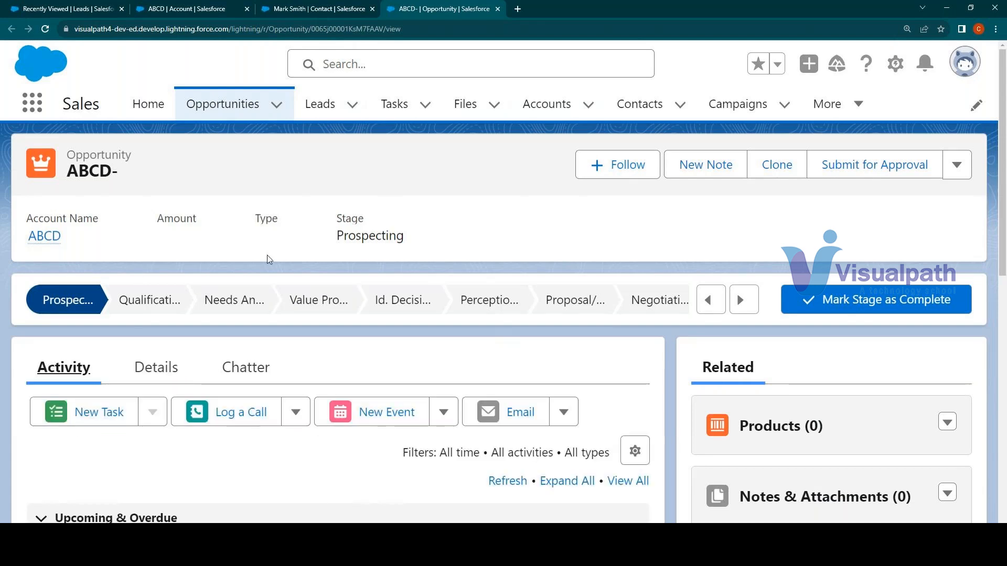
pyautogui.scroll(-2, 270, 259)
pyautogui.scroll(1, 270, 260)
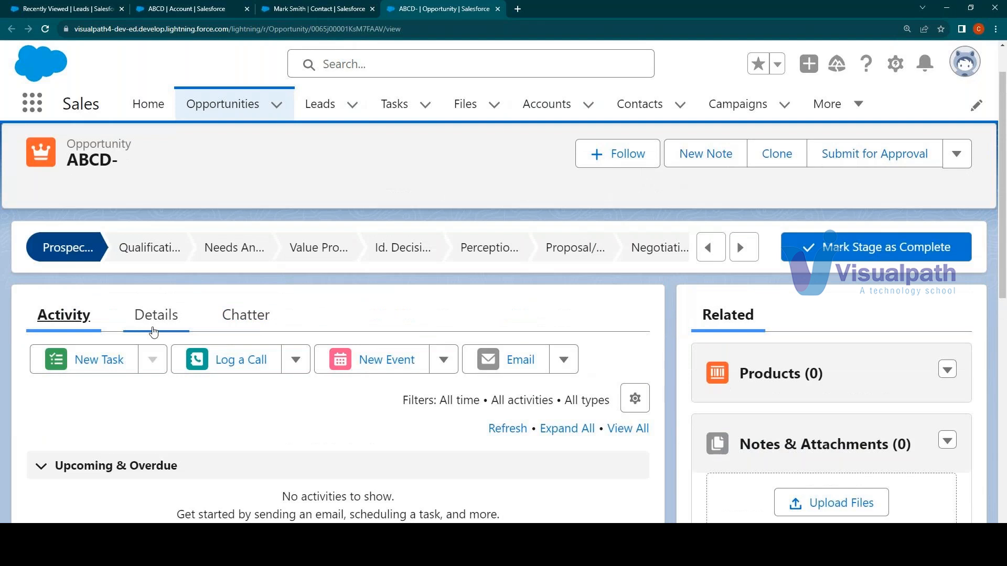
pyautogui.click(102, 359)
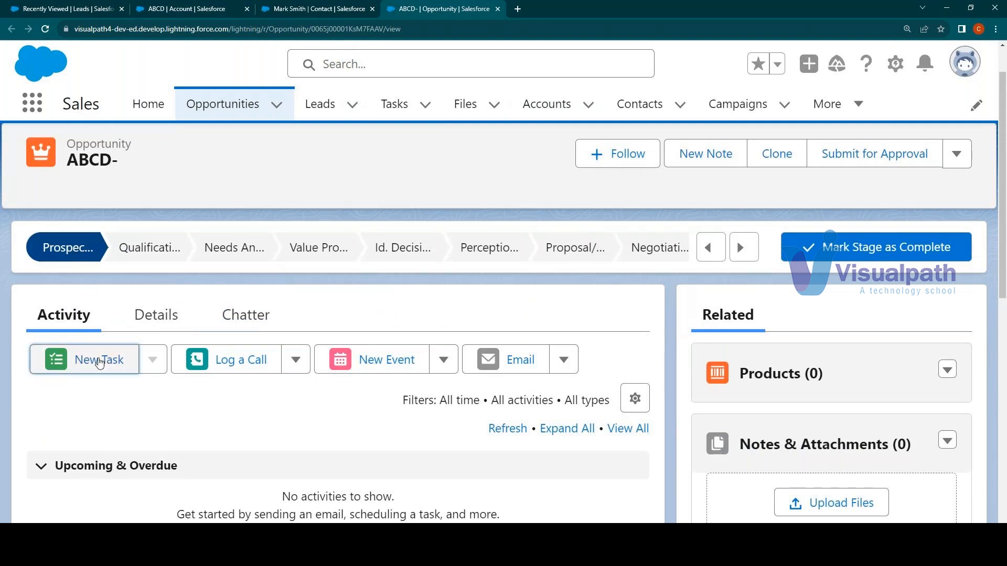
# Start logging a call on the opportunity with the comment "Called the customer and the product needs to be delivered tomorrow"
pyautogui.click(258, 362)
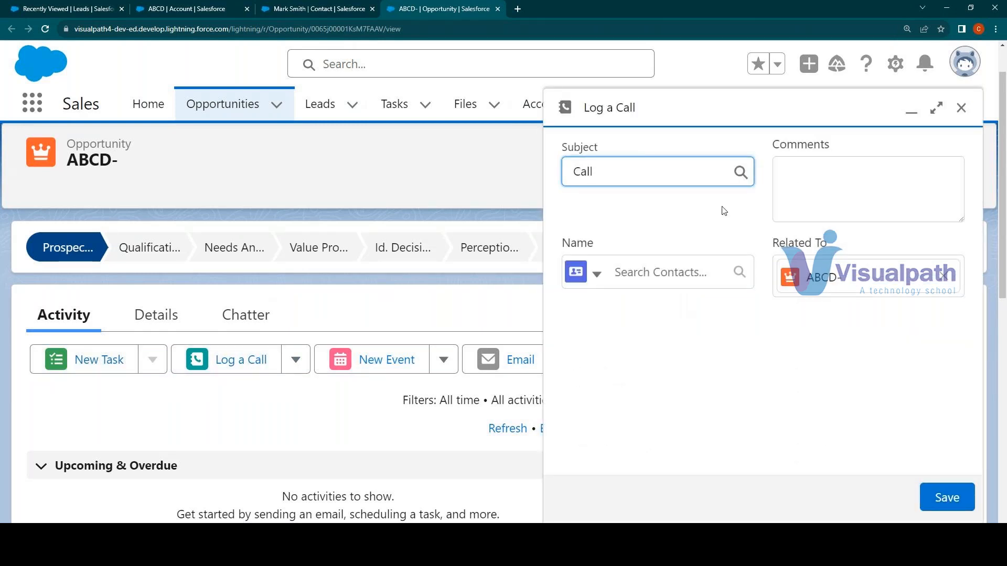
pyautogui.click(808, 187)
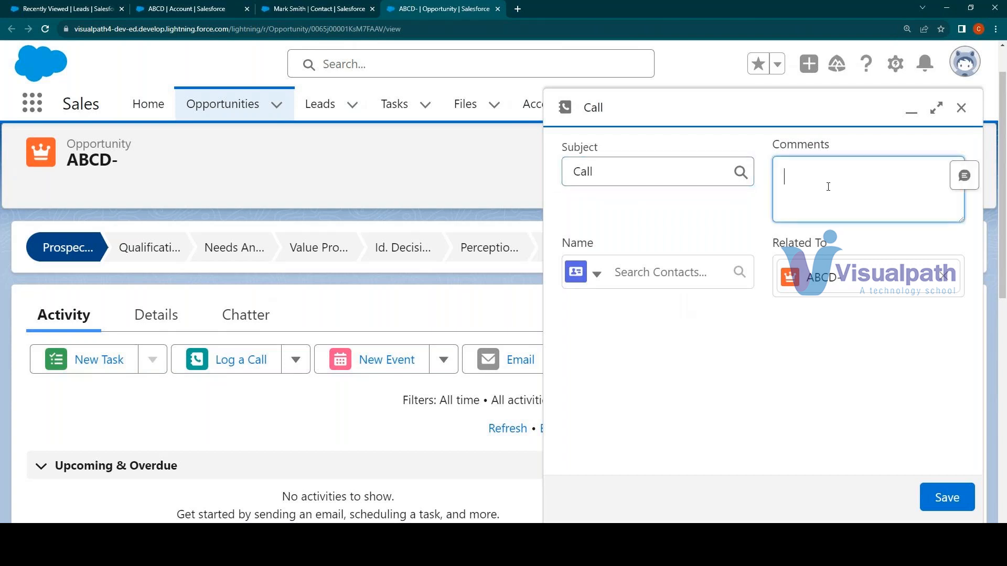
pyautogui.write('T')
pyautogui.press('BackSpace')
pyautogui.write('Cale')
pyautogui.press('BackSpace')
pyautogui.write('led the customer and')
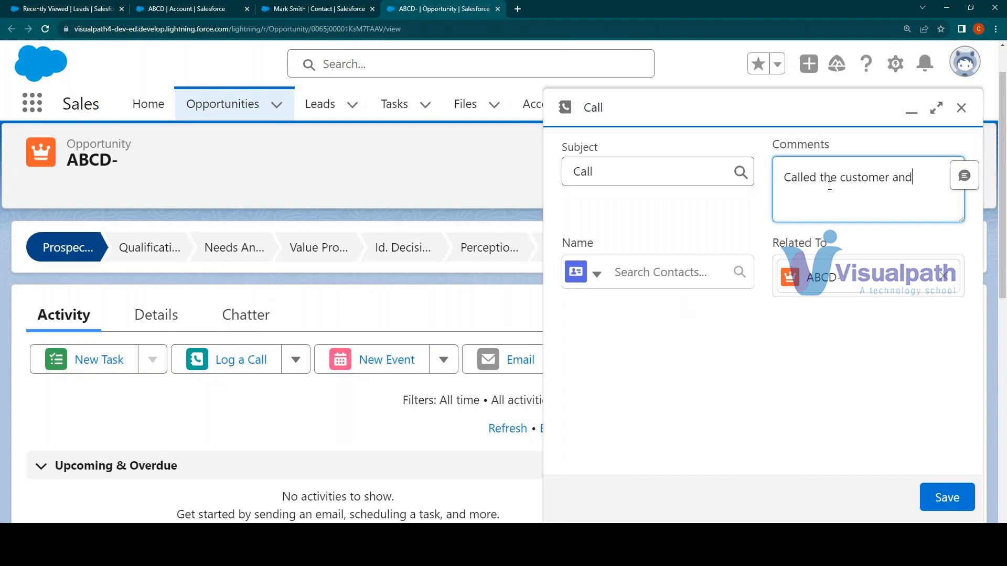
pyautogui.write(' the product needs to be delivered ')
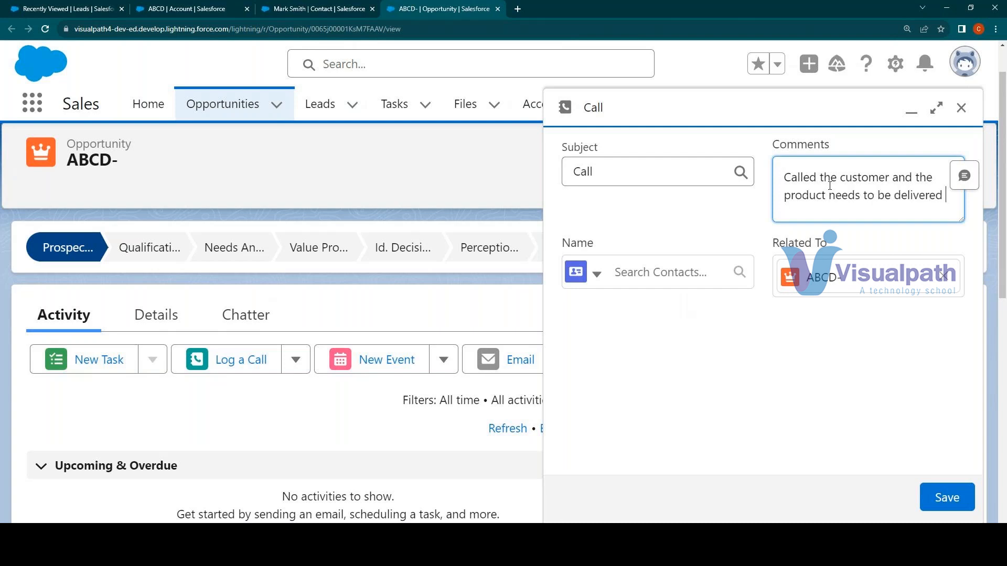
pyautogui.write('tomorrow')
# Save the logged call without choosing a contact, and briefly open and close the email composer
pyautogui.click(793, 316)
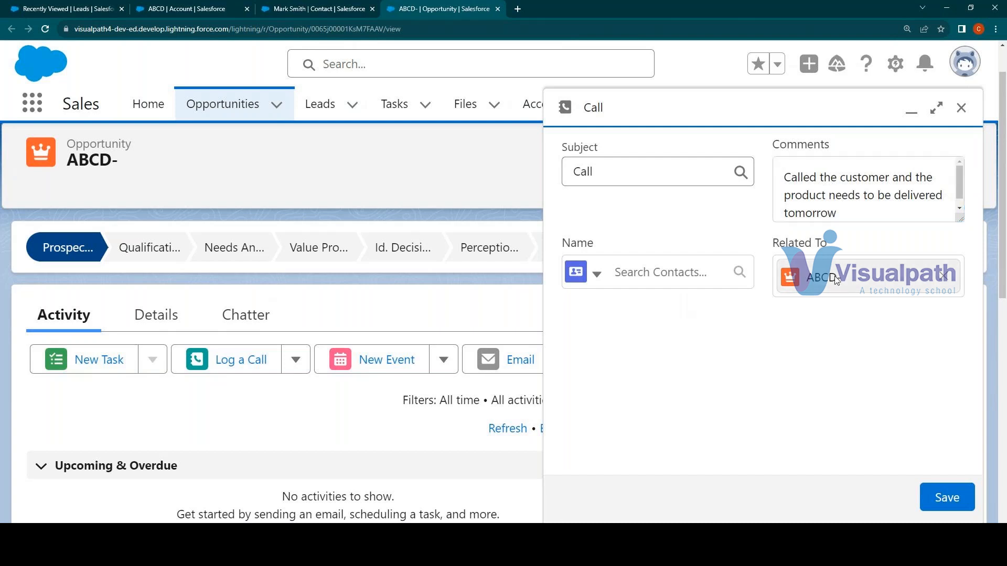
pyautogui.click(634, 259)
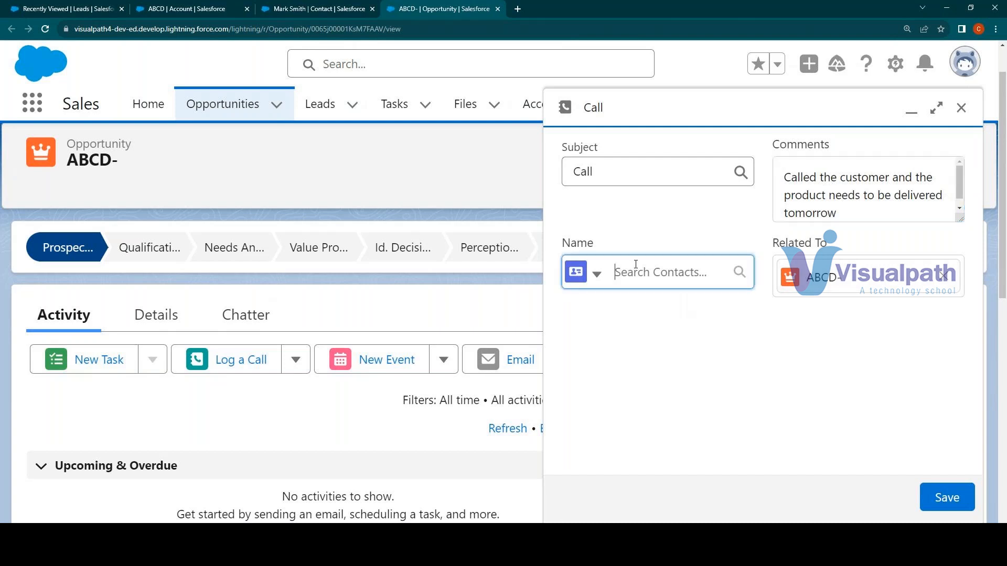
pyautogui.click(662, 313)
pyautogui.click(928, 491)
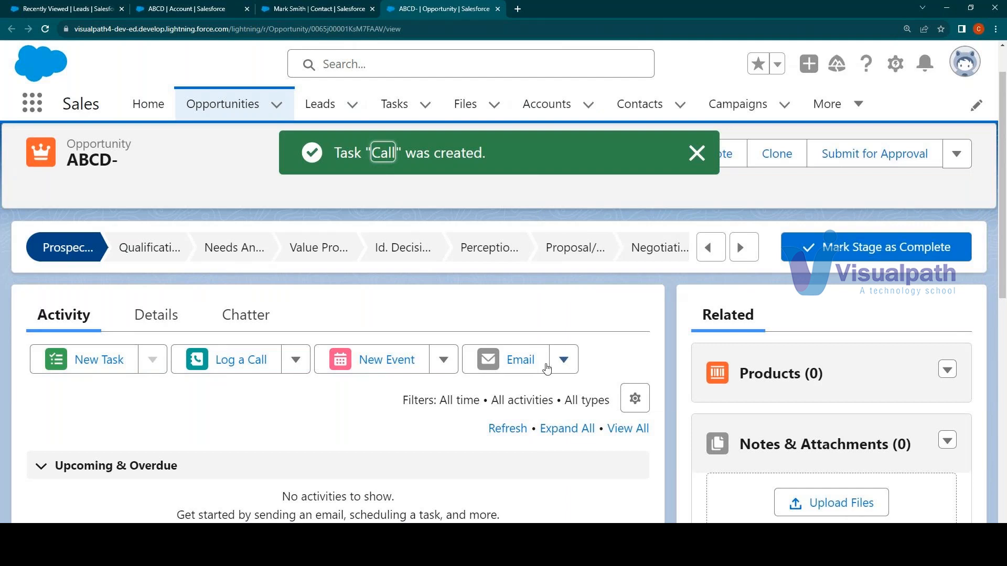
pyautogui.click(527, 366)
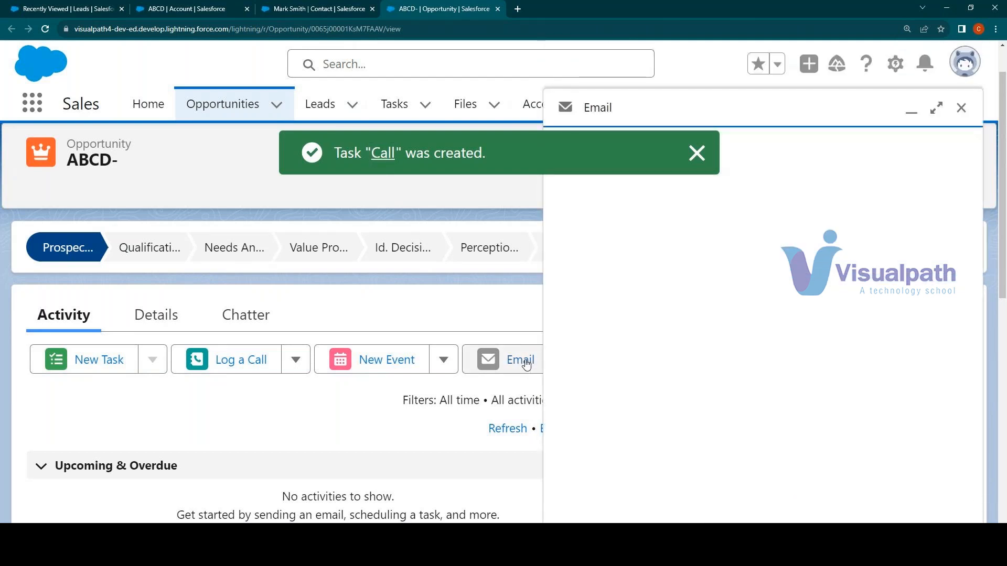
pyautogui.click(963, 109)
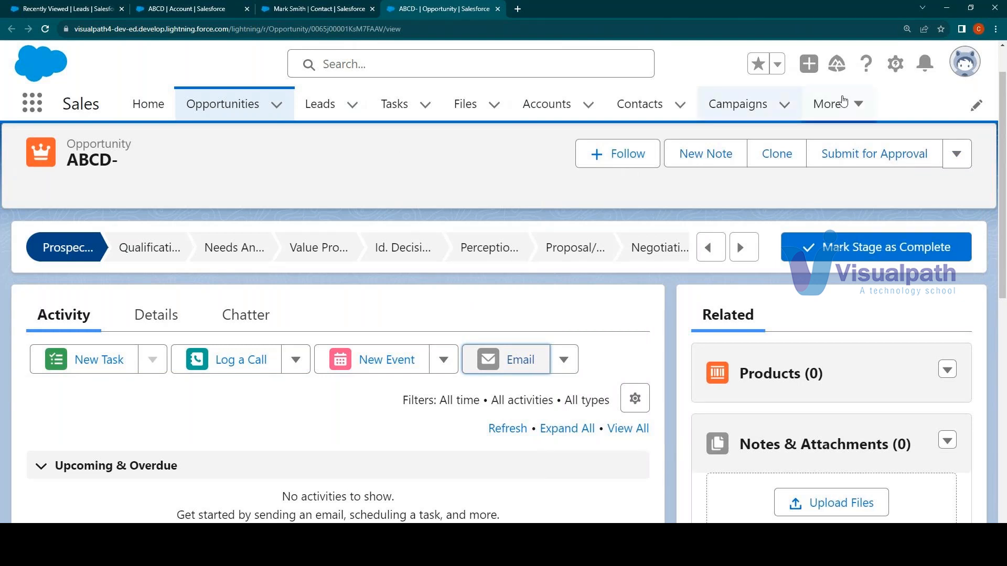
# Switch from Lightning Experience to Salesforce Classic and select the Sales app
pyautogui.click(957, 70)
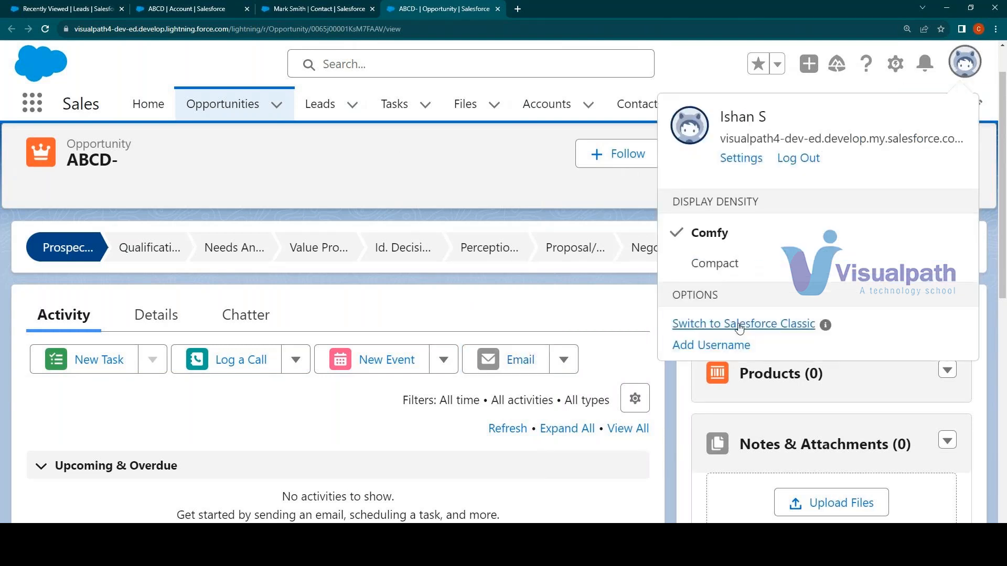
pyautogui.click(740, 327)
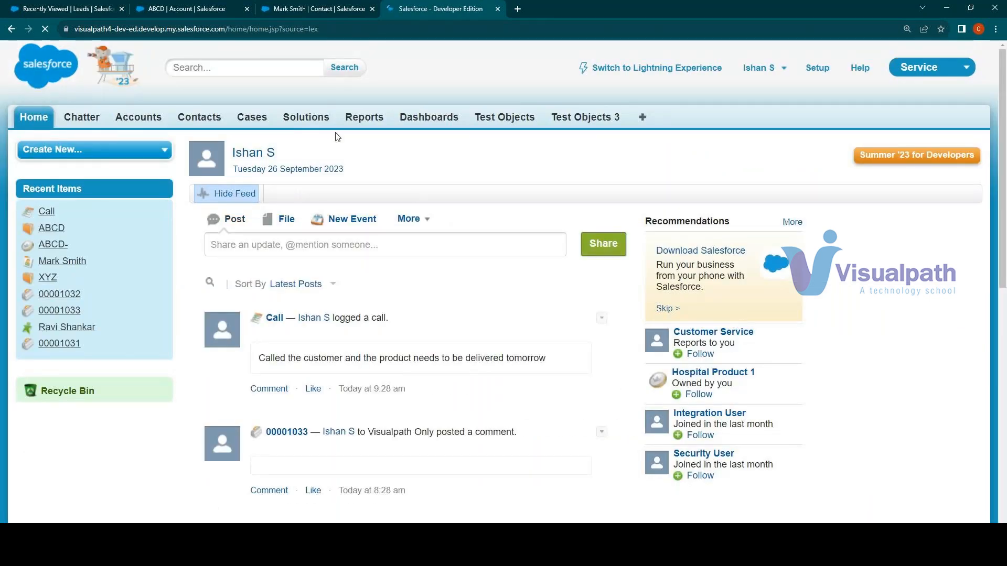
pyautogui.click(934, 67)
pyautogui.click(904, 99)
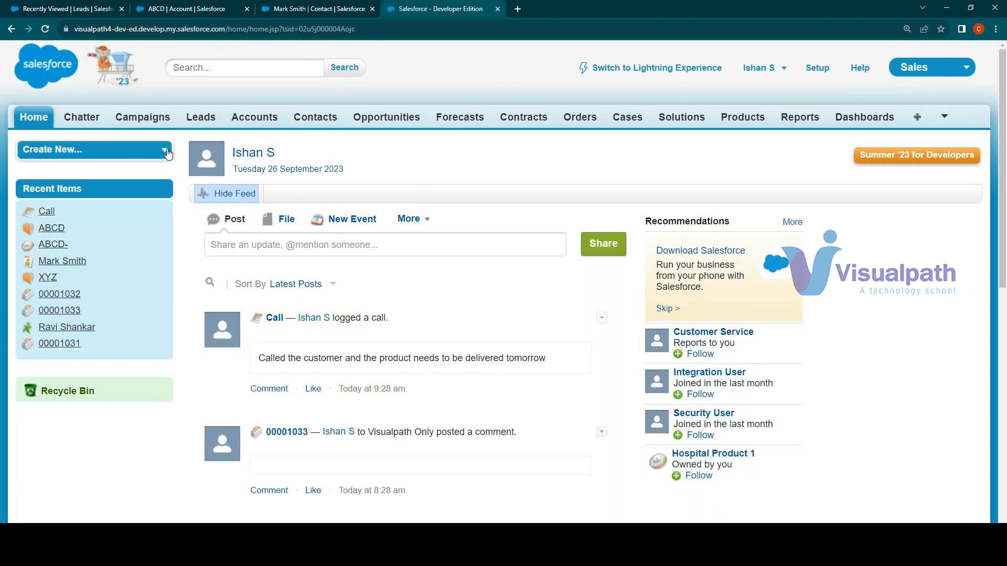
# Open the recent lead from company XYZ in Classic and review its record and lead details
pyautogui.click(203, 125)
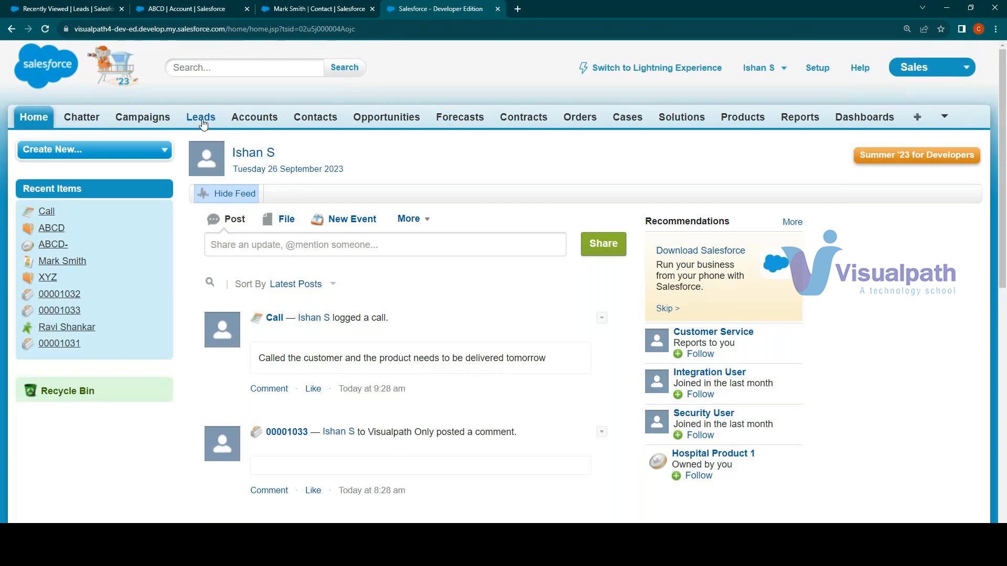
pyautogui.click(237, 282)
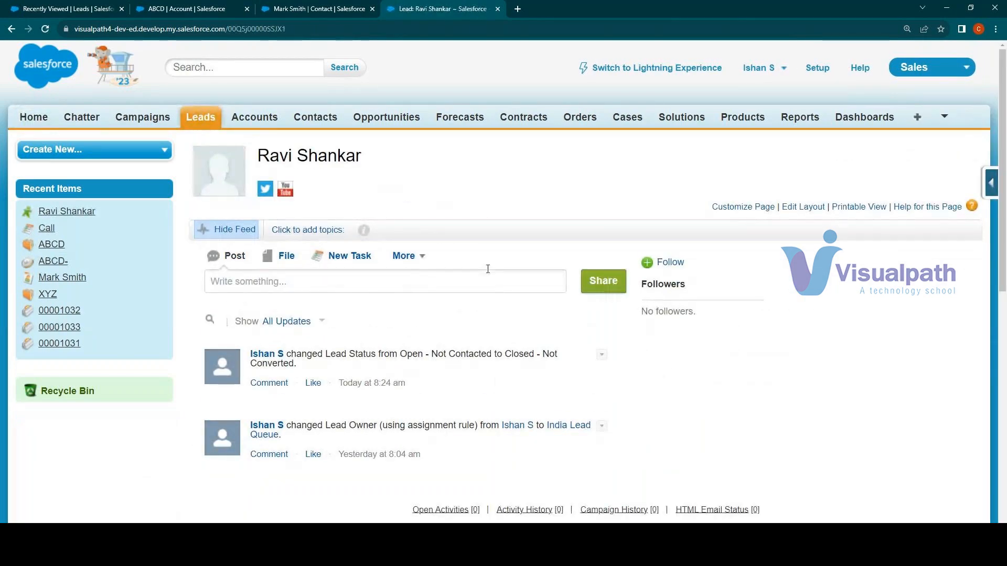
pyautogui.scroll(-2, 487, 268)
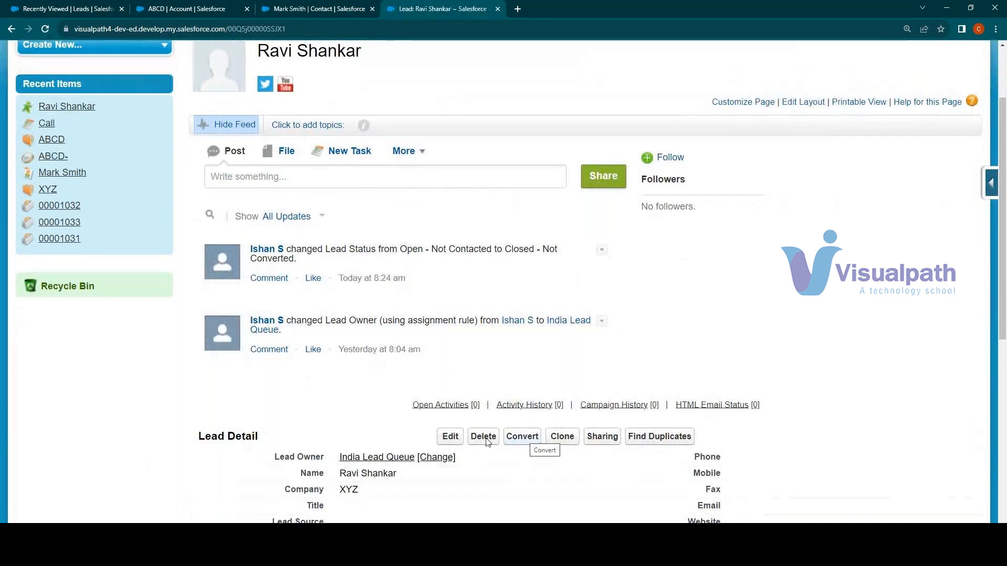
pyautogui.scroll(-1, 351, 404)
# Open the conversion form for the XYZ lead, review its conversion, task and reminder fields, and cancel without converting
pyautogui.click(522, 384)
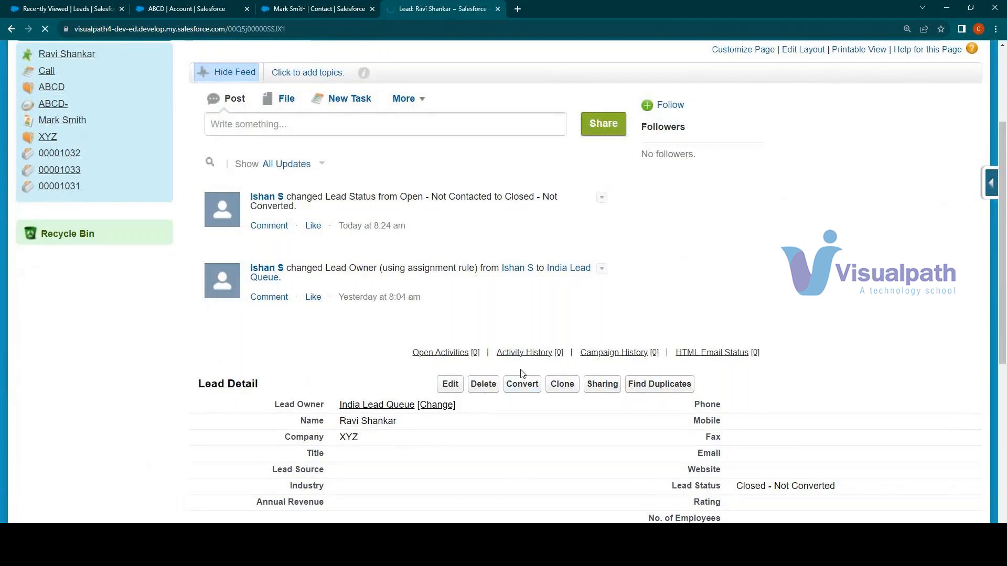
pyautogui.scroll(-2, 440, 312)
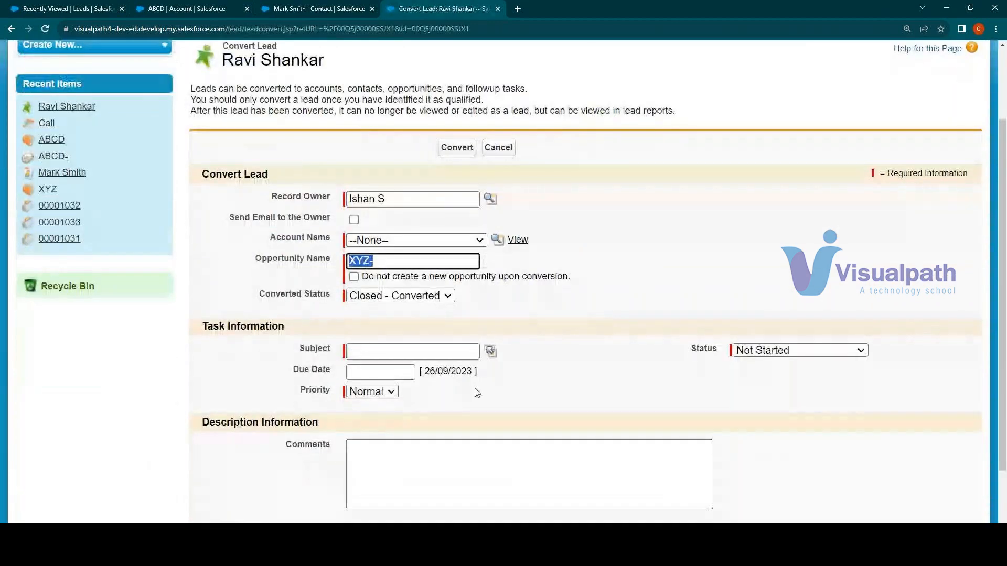
pyautogui.scroll(-2, 395, 313)
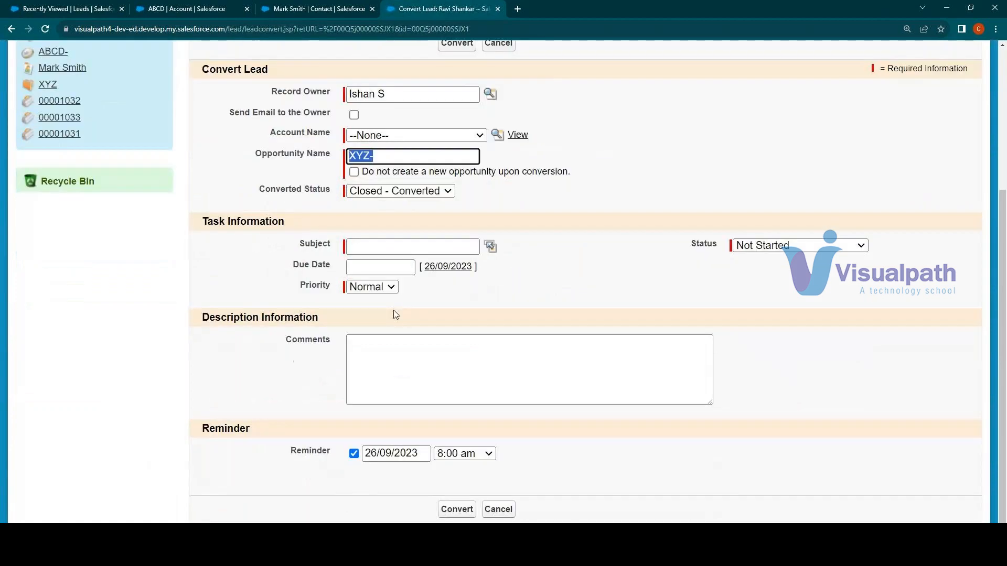
pyautogui.scroll(-1, 403, 325)
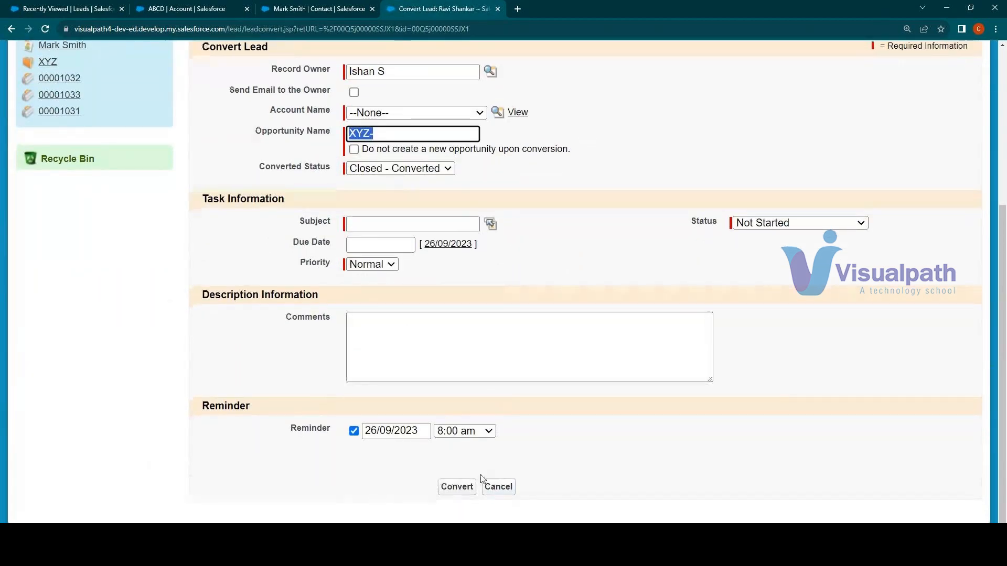
pyautogui.scroll(5, 499, 414)
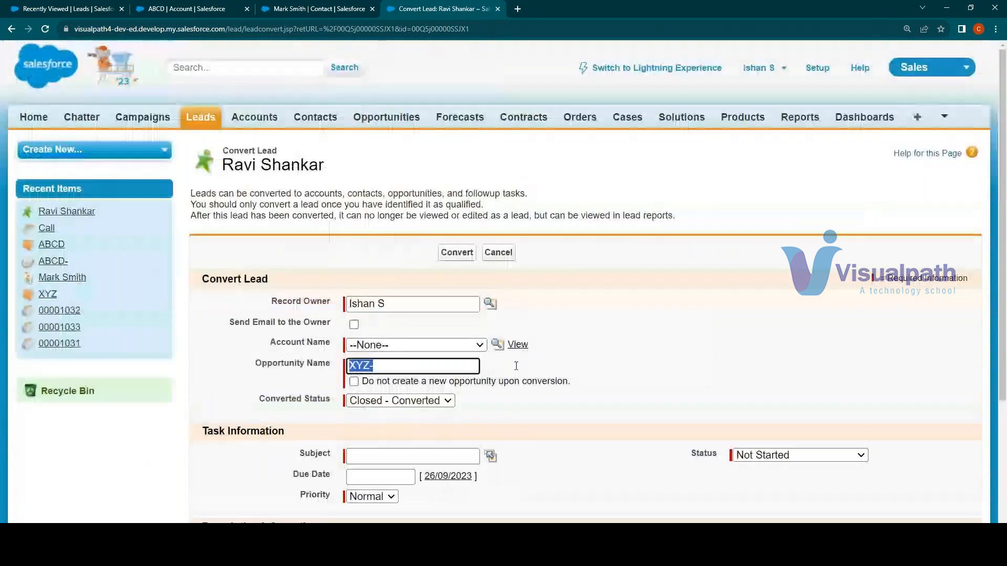
pyautogui.click(497, 252)
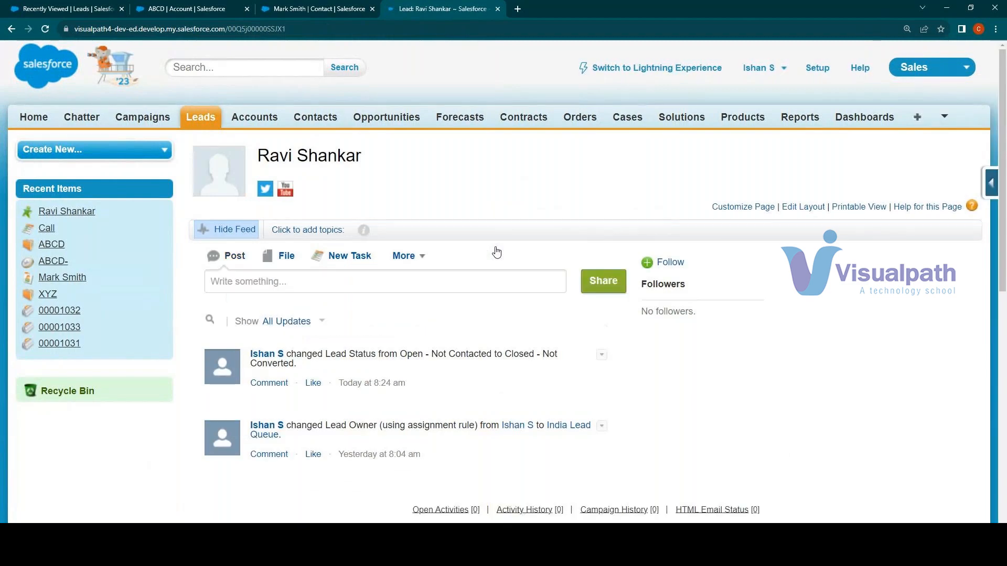
# Open the Forecasts page in Classic and read its introduction to features and benefits
pyautogui.click(445, 118)
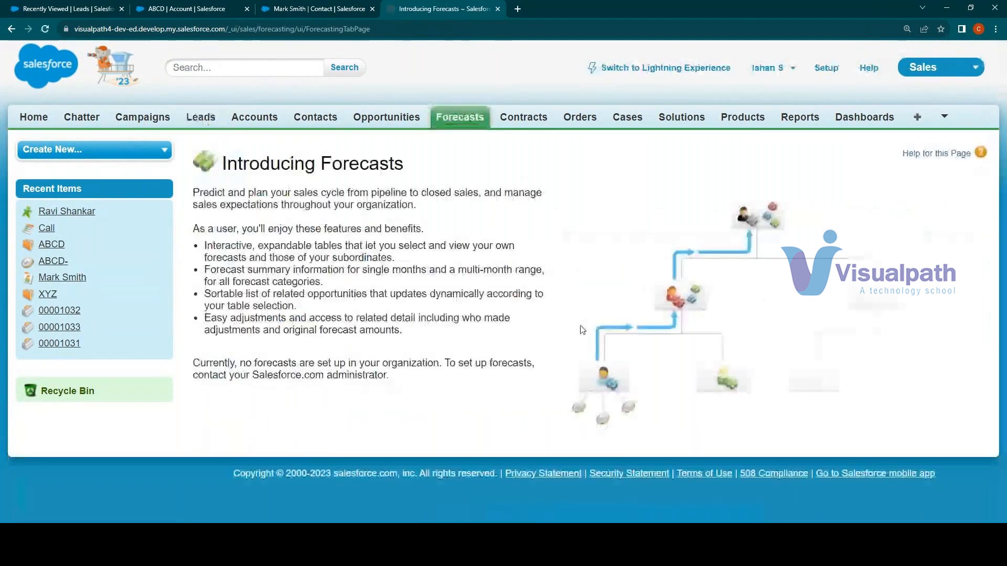
pyautogui.moveTo(299, 205); pyautogui.dragTo(396, 367)
pyautogui.click(397, 367)
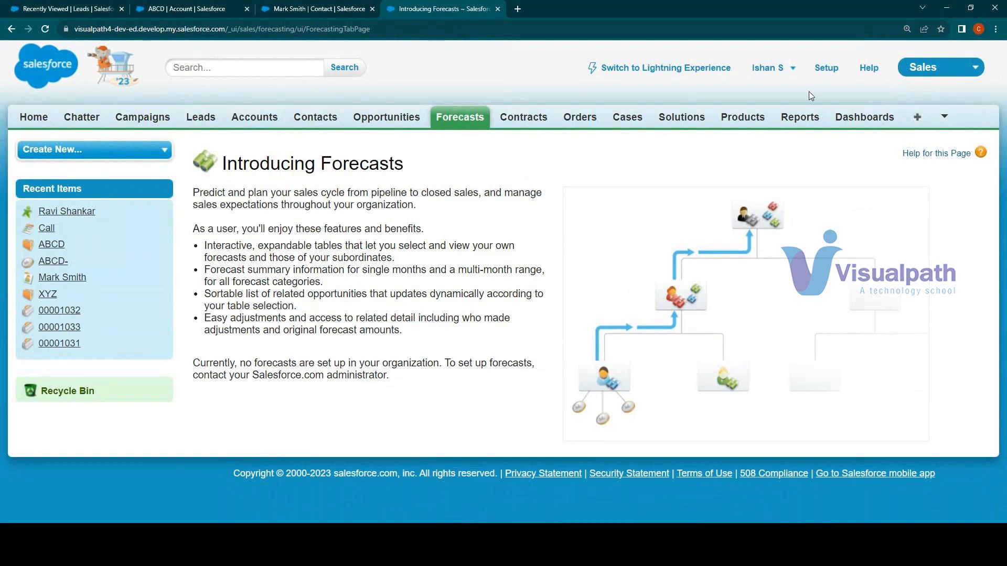
# Open AppExchange from Classic's list of apps and look over its home page and sponsored solutions
pyautogui.click(945, 71)
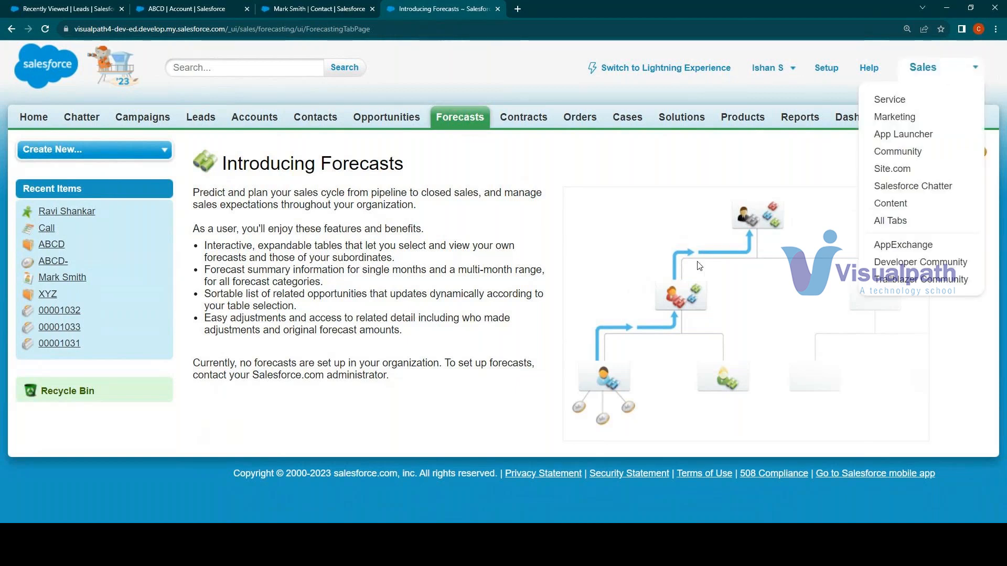
pyautogui.click(725, 209)
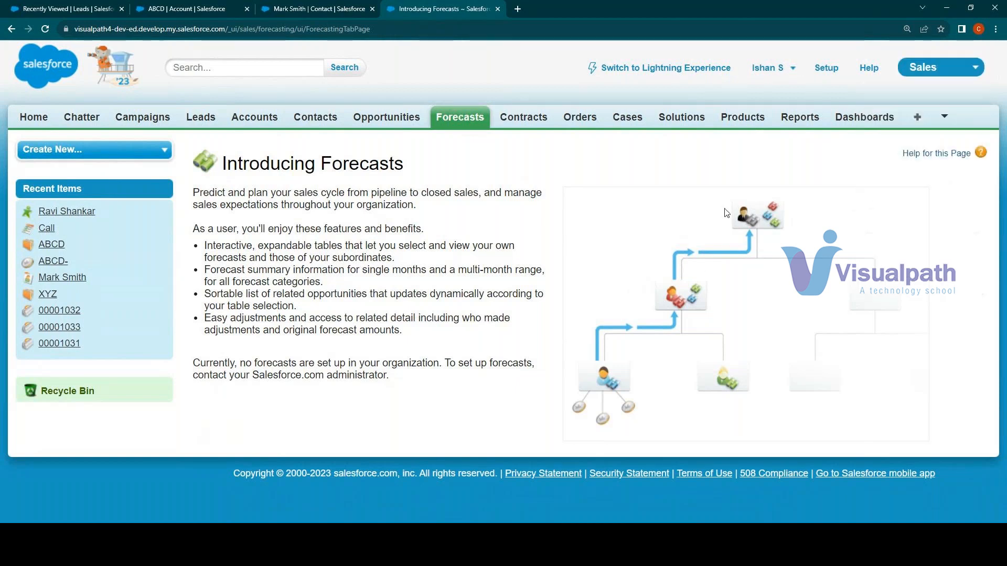
pyautogui.click(931, 69)
pyautogui.click(896, 248)
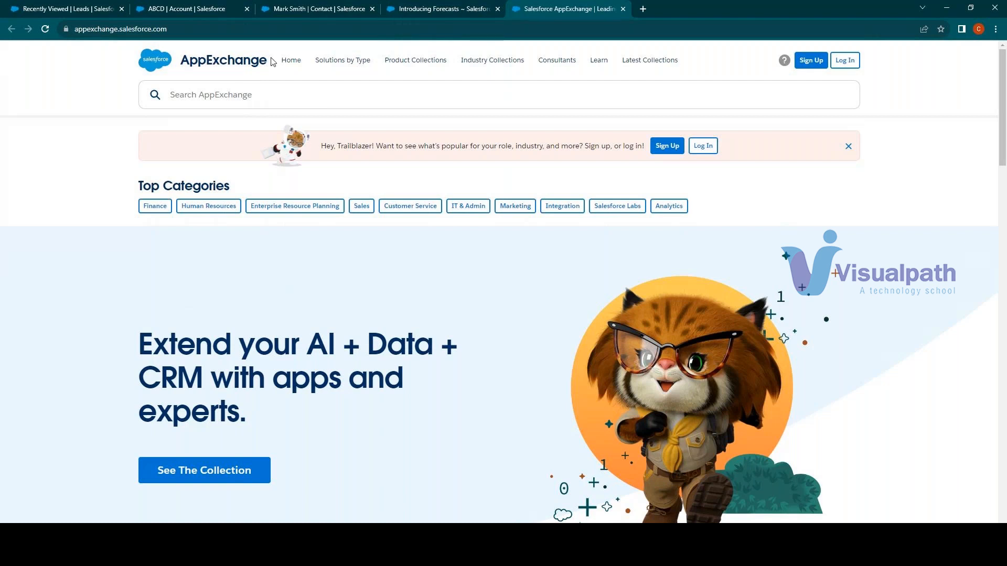
pyautogui.scroll(-3, 281, 306)
pyautogui.scroll(-2, 279, 299)
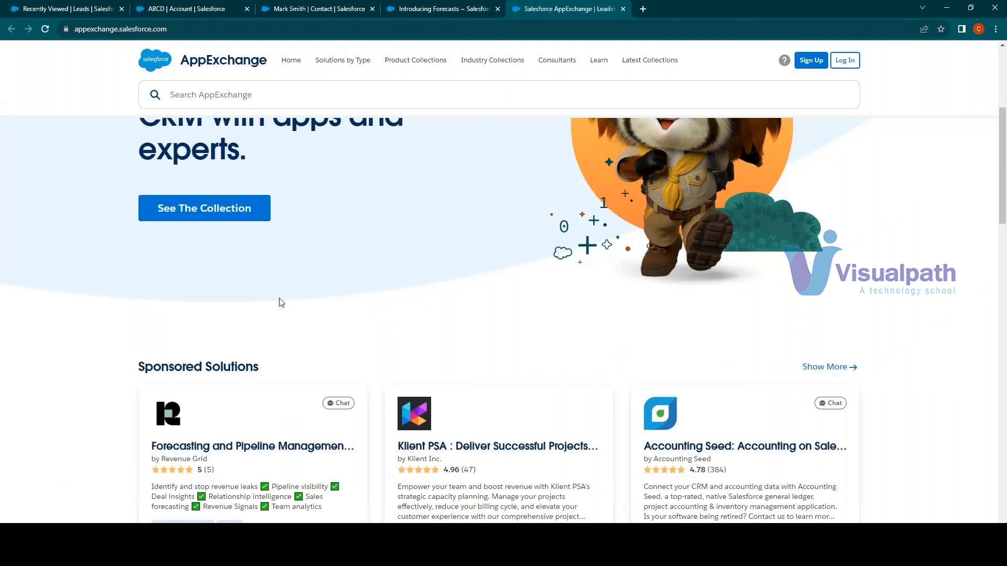
pyautogui.scroll(5, 277, 288)
# Open the featured AI + Data + CRM collection on AppExchange and browse its "Accelerate sales" apps
pyautogui.click(151, 206)
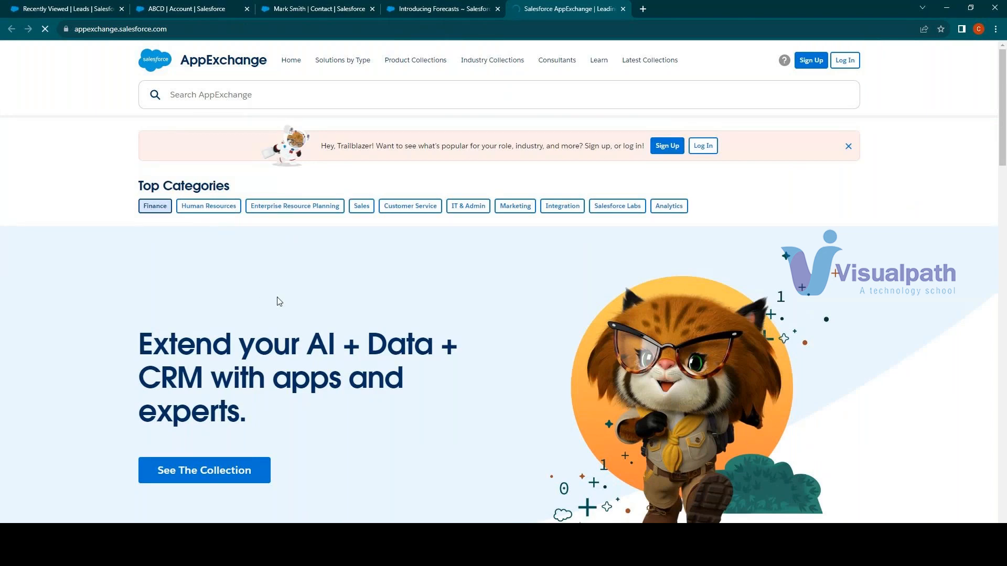
pyautogui.scroll(-6, 292, 291)
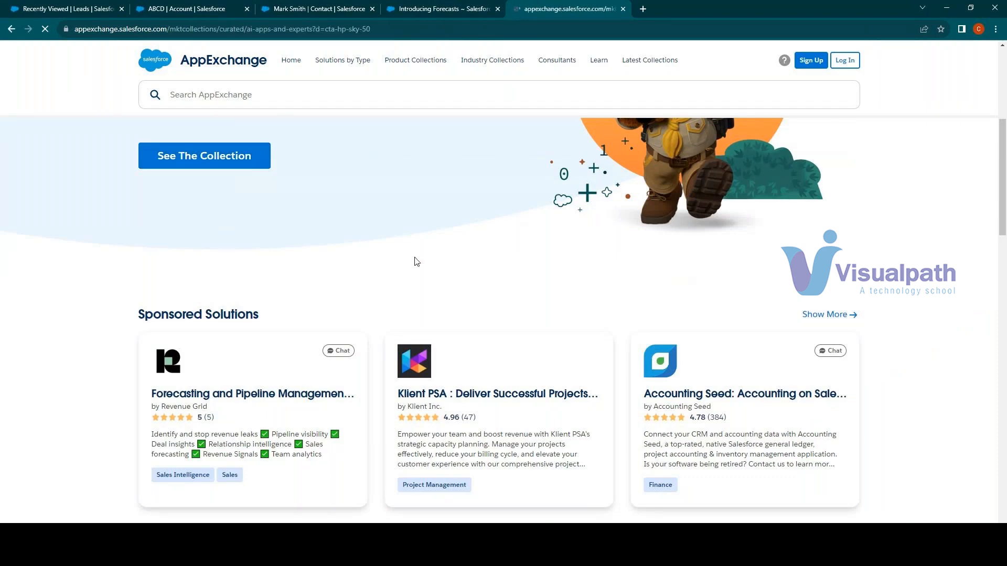
pyautogui.scroll(-3, 415, 258)
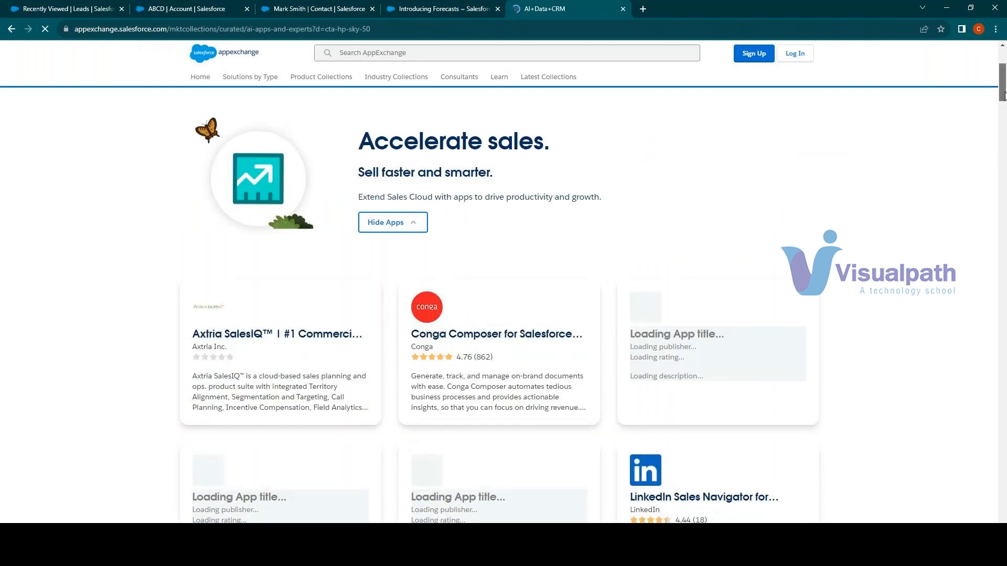
pyautogui.scroll(-2, 1001, 104)
pyautogui.moveTo(1002, 104); pyautogui.dragTo(1001, 113)
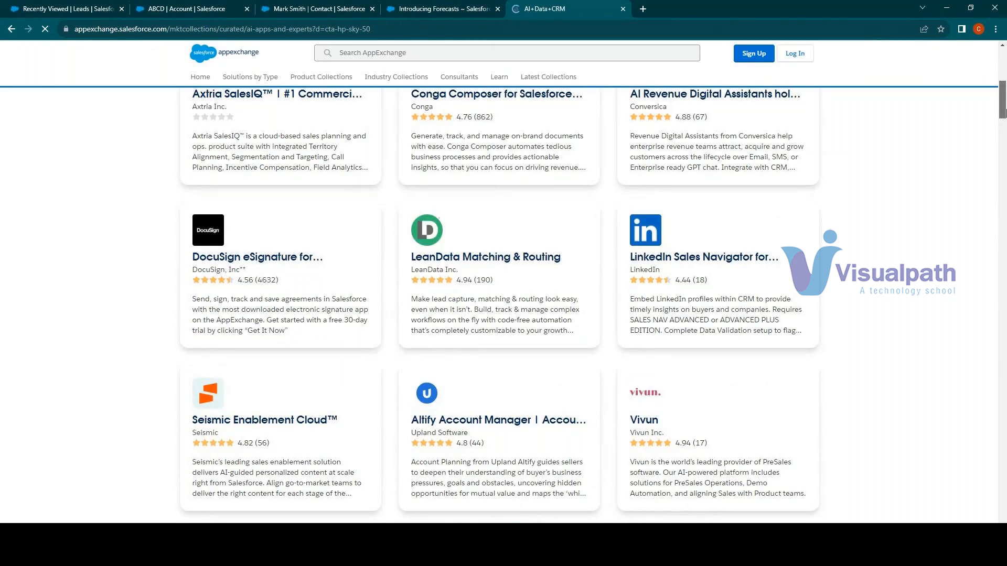
pyautogui.moveTo(1005, 111); pyautogui.dragTo(1004, 119)
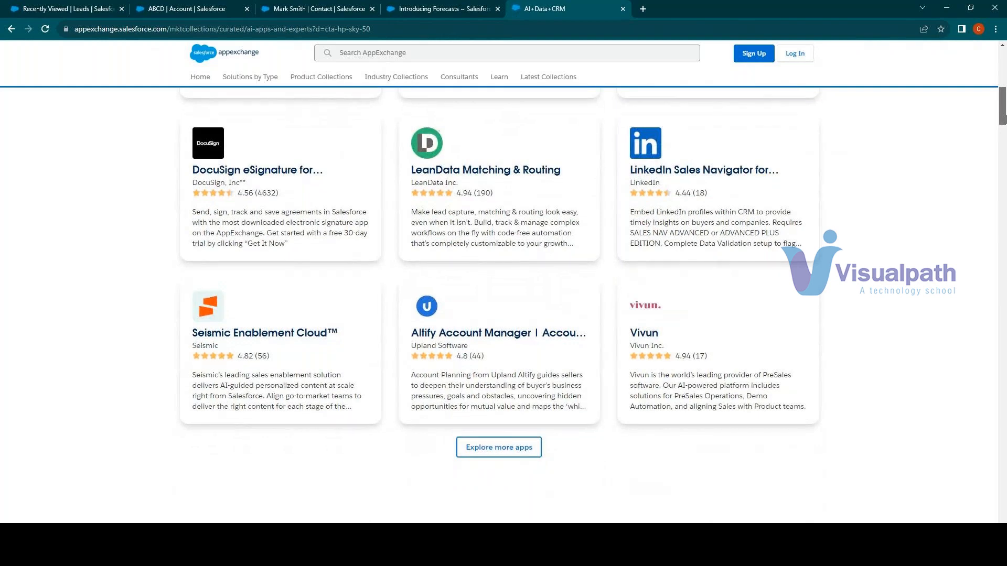
pyautogui.scroll(3, 987, 124)
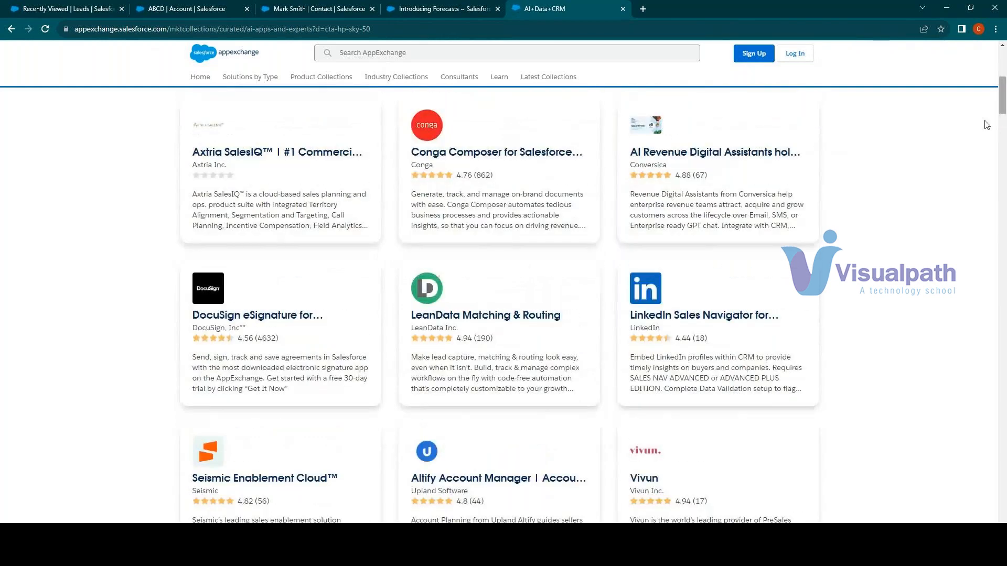
# Examine the collection's sales and service apps and explore more apps in the Sales category
pyautogui.rightClick(282, 314)
pyautogui.click(103, 356)
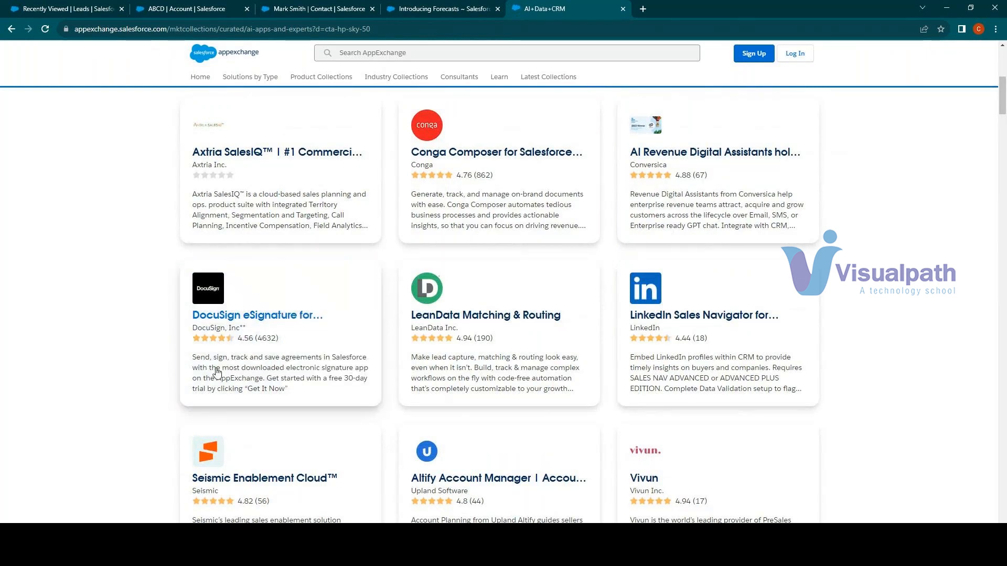
pyautogui.scroll(2, 708, 367)
pyautogui.scroll(-4, 652, 397)
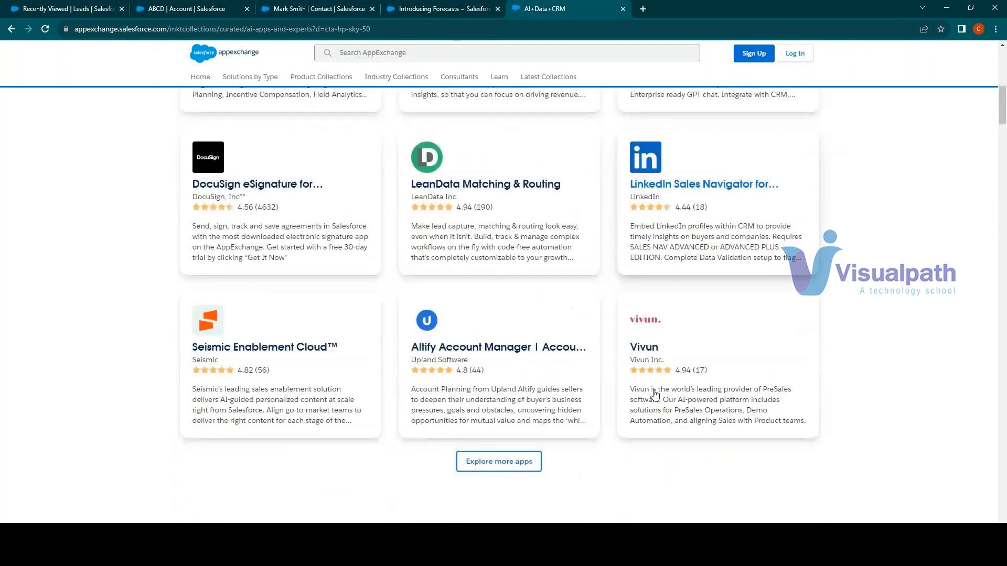
pyautogui.scroll(-3, 656, 396)
pyautogui.scroll(-1, 655, 396)
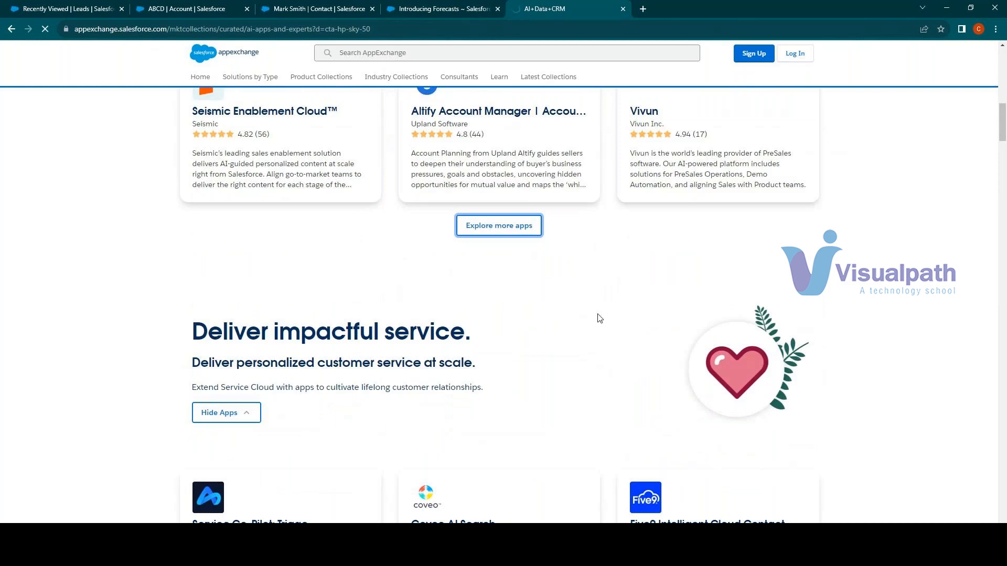
pyautogui.scroll(-3, 573, 340)
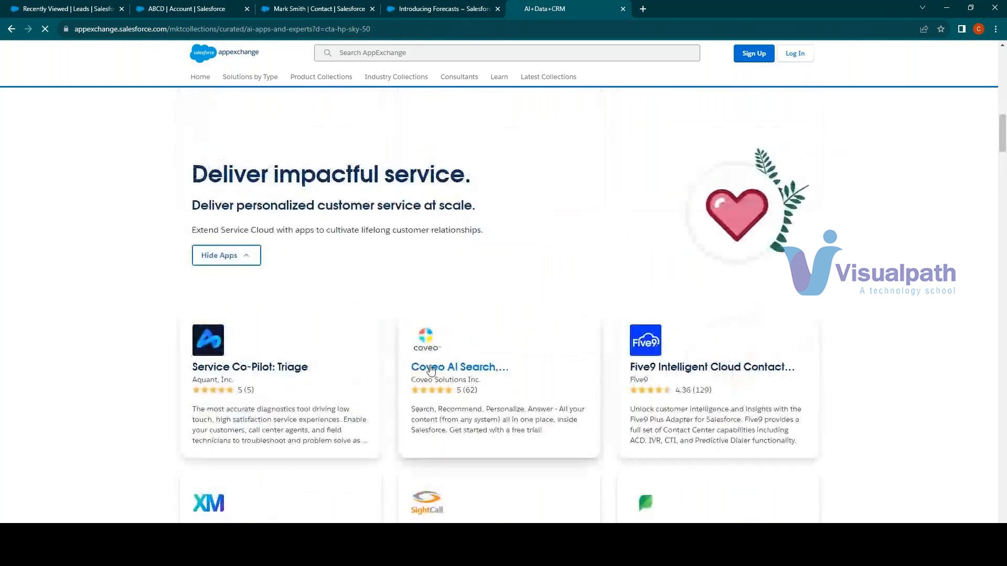
pyautogui.scroll(5, 431, 371)
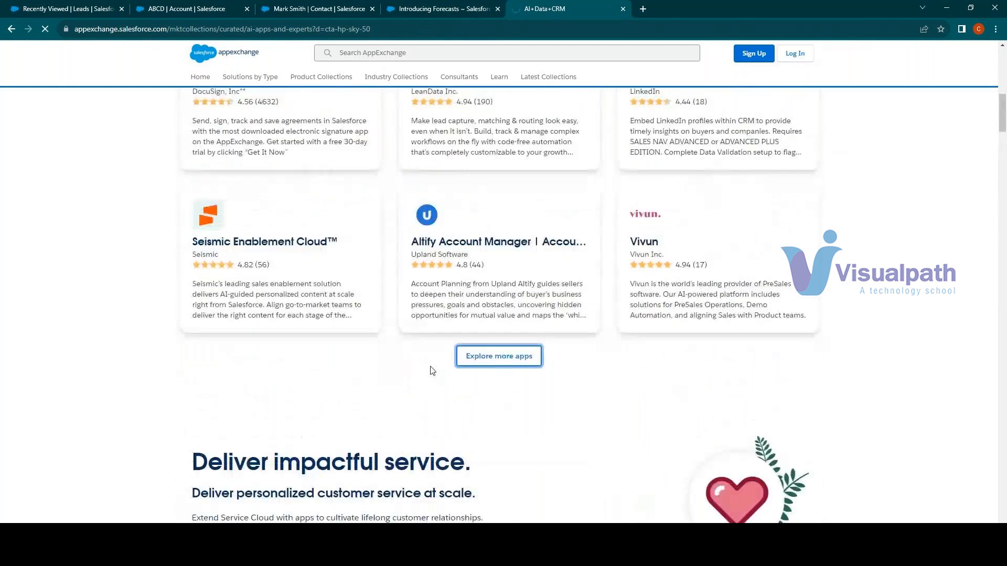
# Search AppExchange for "recruiting app" and open the Recruiting App listing by Salesforce Labs
pyautogui.click(395, 57)
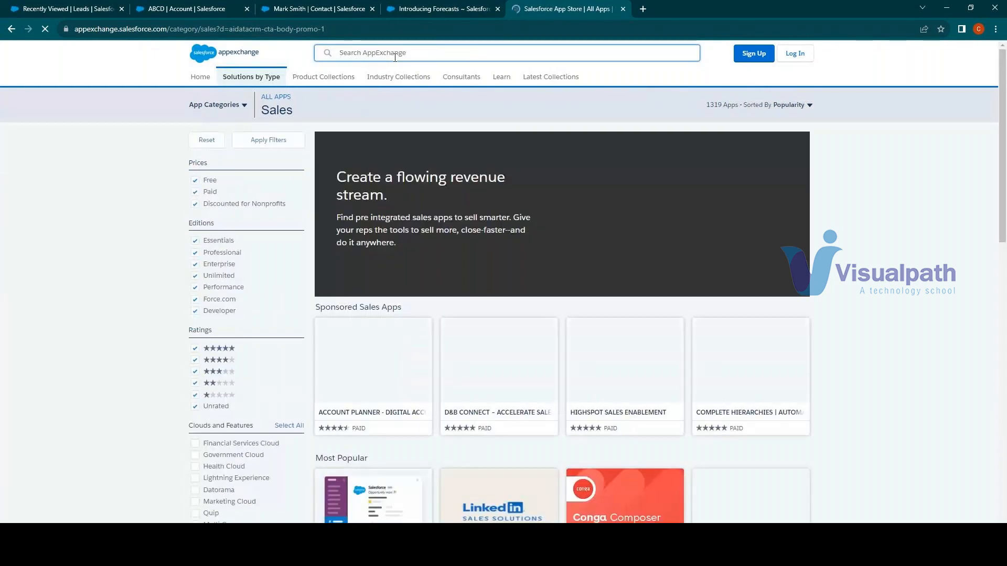
pyautogui.write('Recruiti')
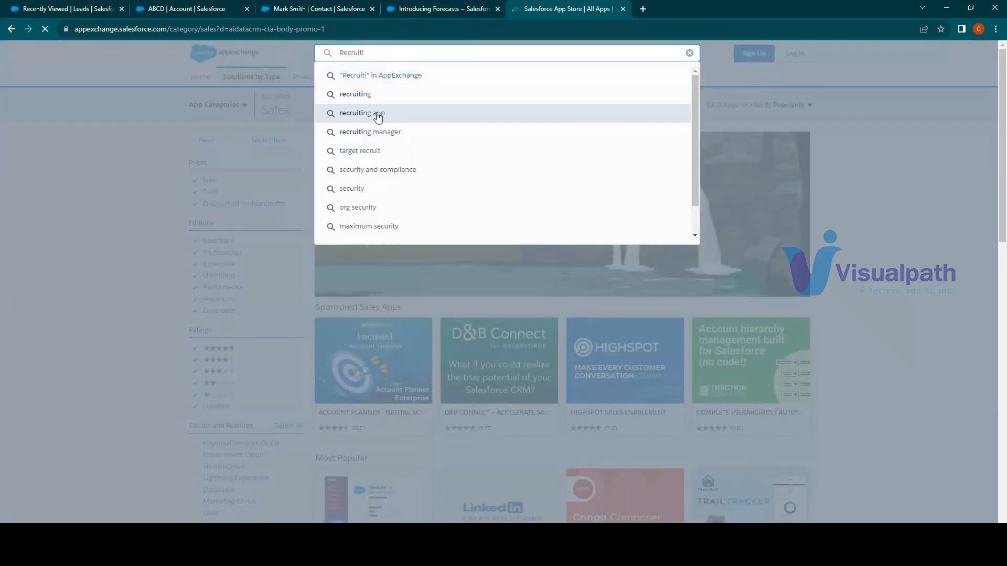
pyautogui.click(375, 113)
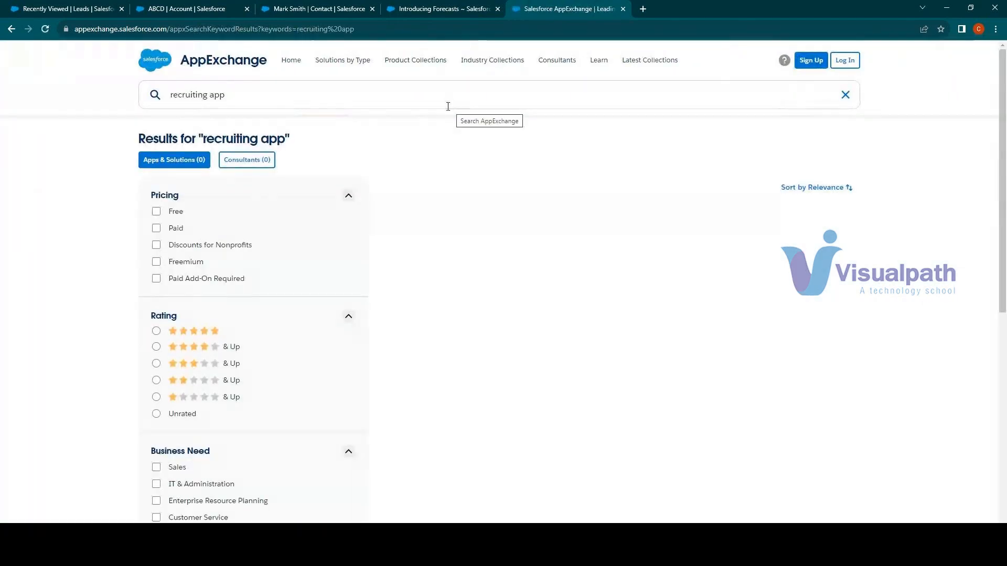
pyautogui.click(440, 253)
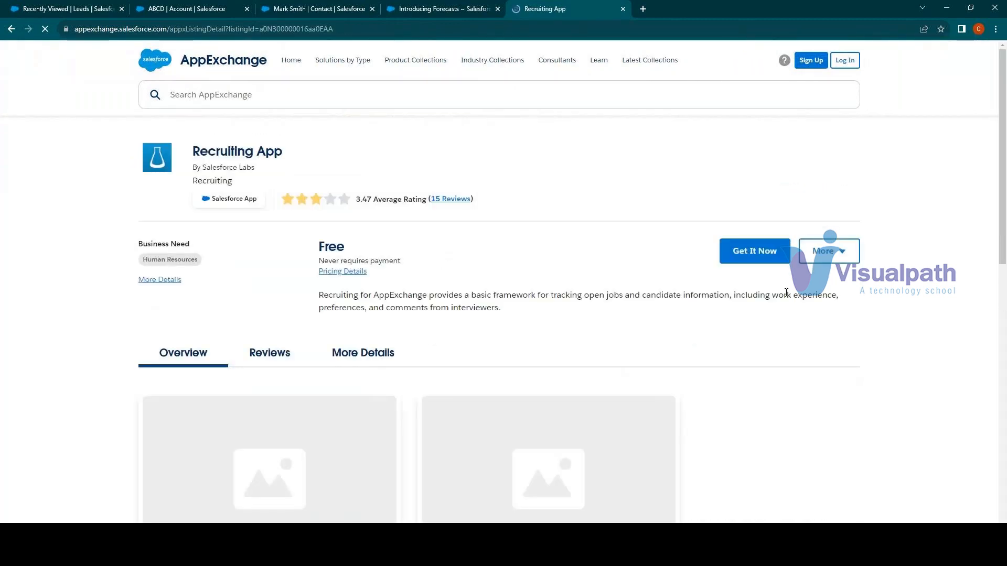
# View the Recruiting App's sign-in options for getting it, dismiss them, and review the listing's pricing and business need
pyautogui.click(769, 262)
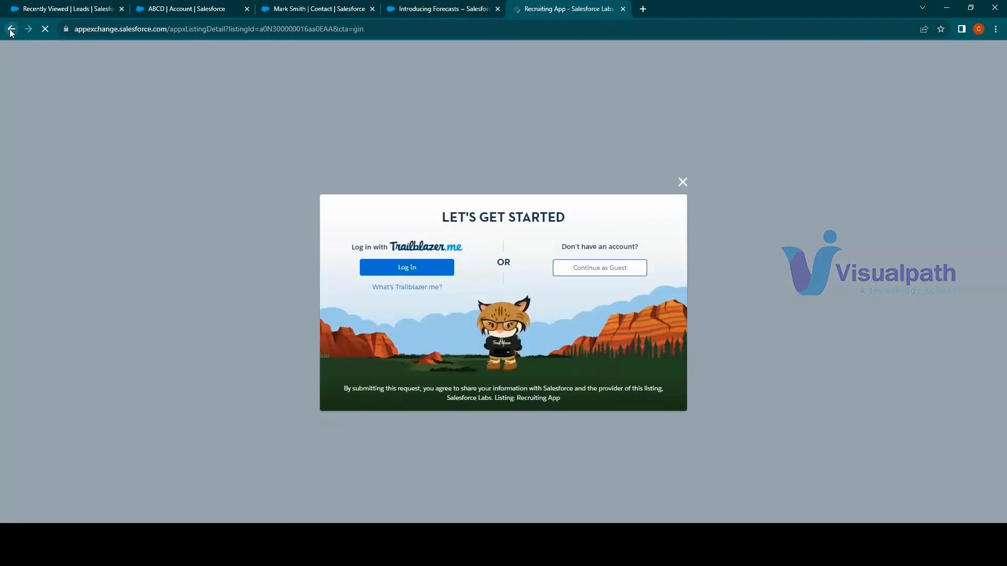
pyautogui.click(682, 182)
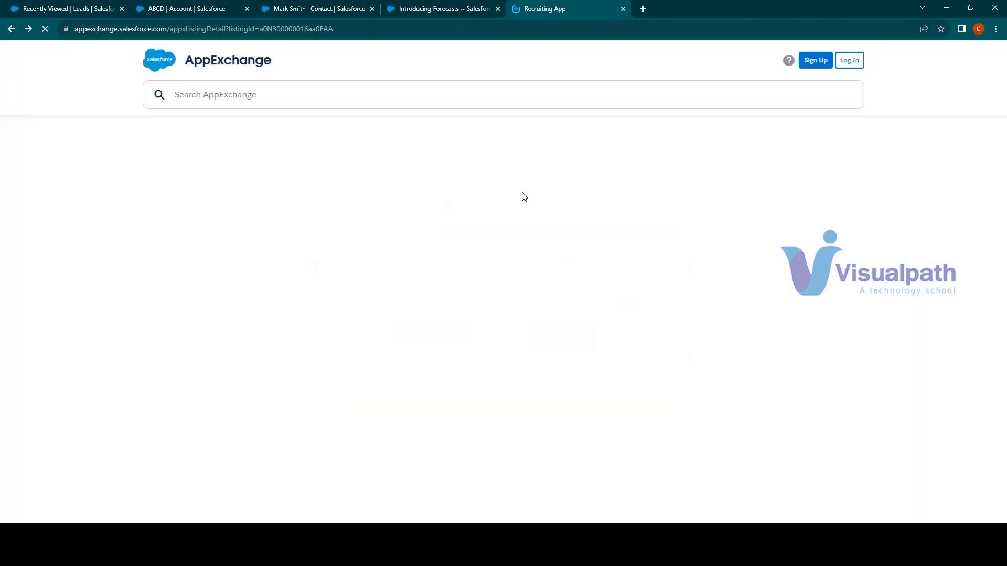
pyautogui.moveTo(320, 247); pyautogui.dragTo(359, 251)
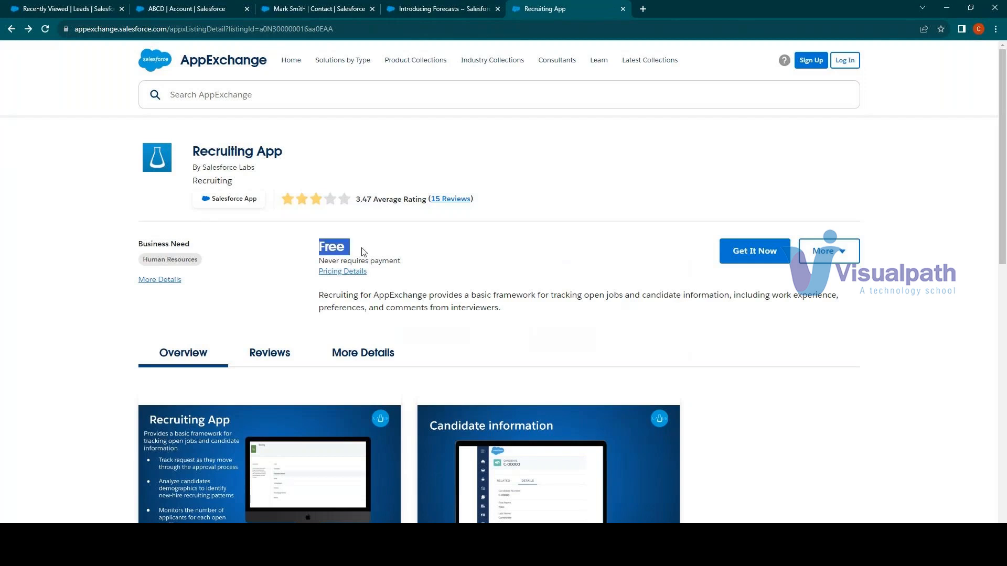
pyautogui.moveTo(363, 252); pyautogui.dragTo(268, 338)
pyautogui.scroll(-5, 268, 338)
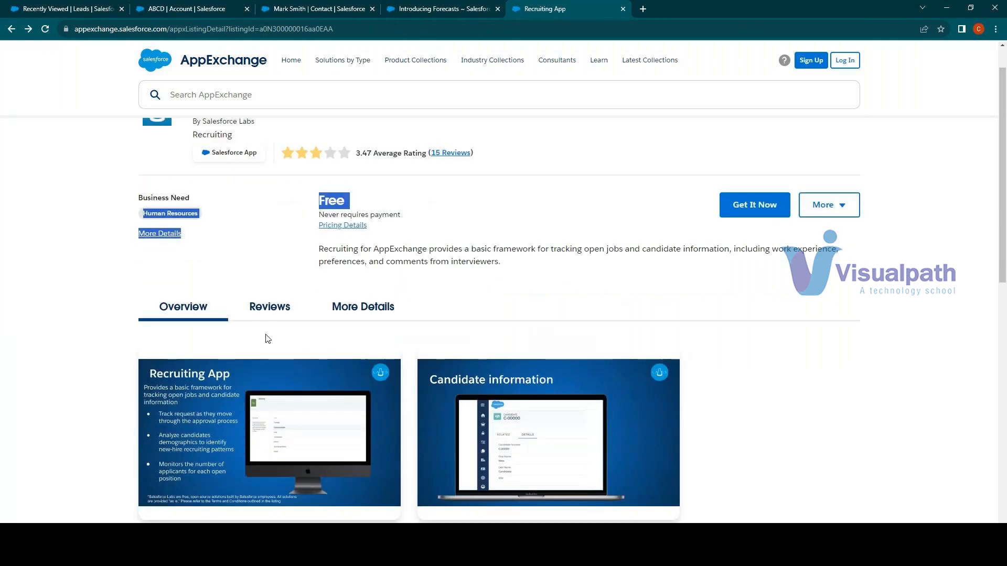
pyautogui.scroll(5, 265, 335)
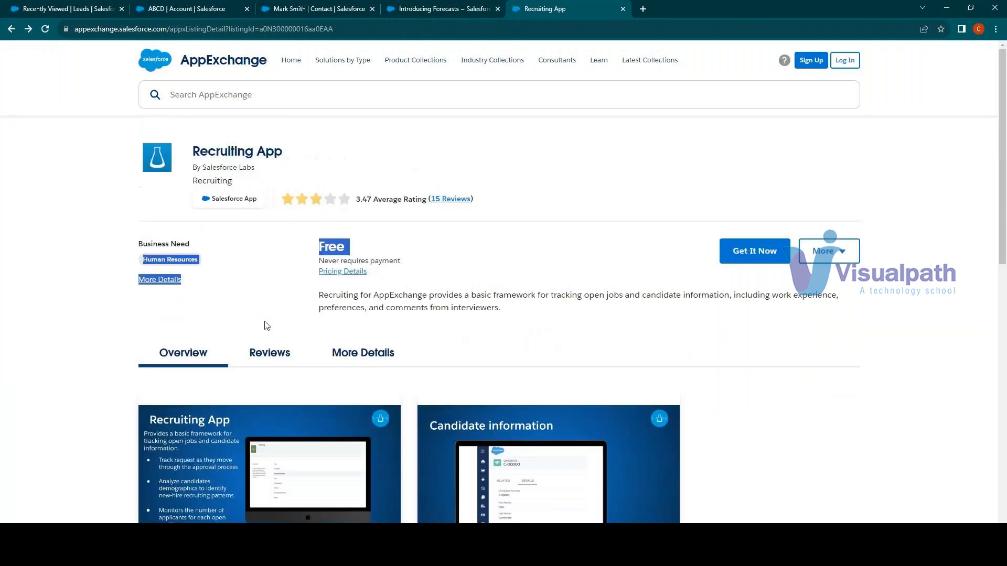
# Review the Recruiting App's highlights, pricing details and the provider description of Salesforce Labs
pyautogui.scroll(-8, 268, 328)
pyautogui.moveTo(218, 321); pyautogui.dragTo(324, 337)
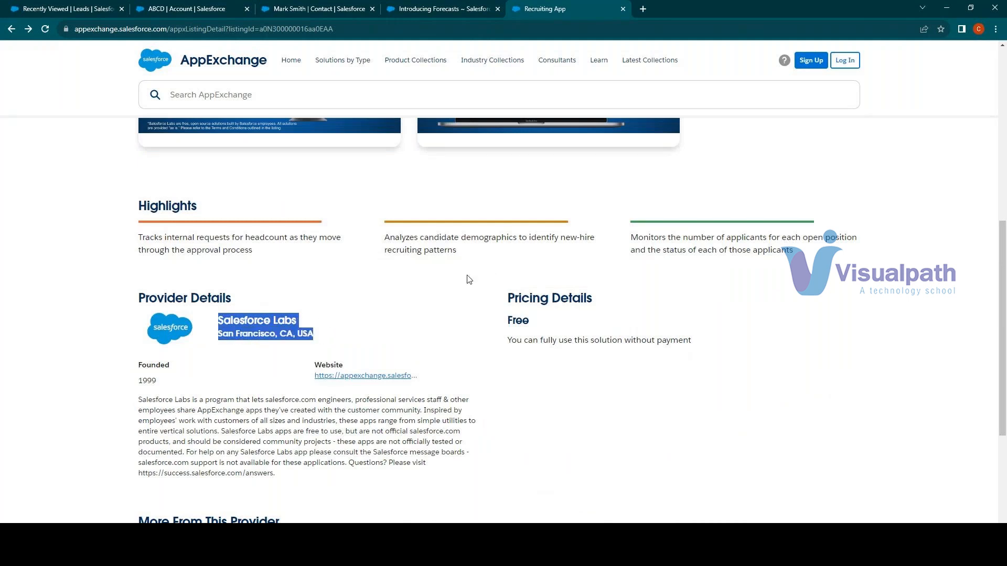
pyautogui.scroll(-1, 469, 279)
pyautogui.moveTo(186, 400); pyautogui.dragTo(374, 422)
pyautogui.click(371, 420)
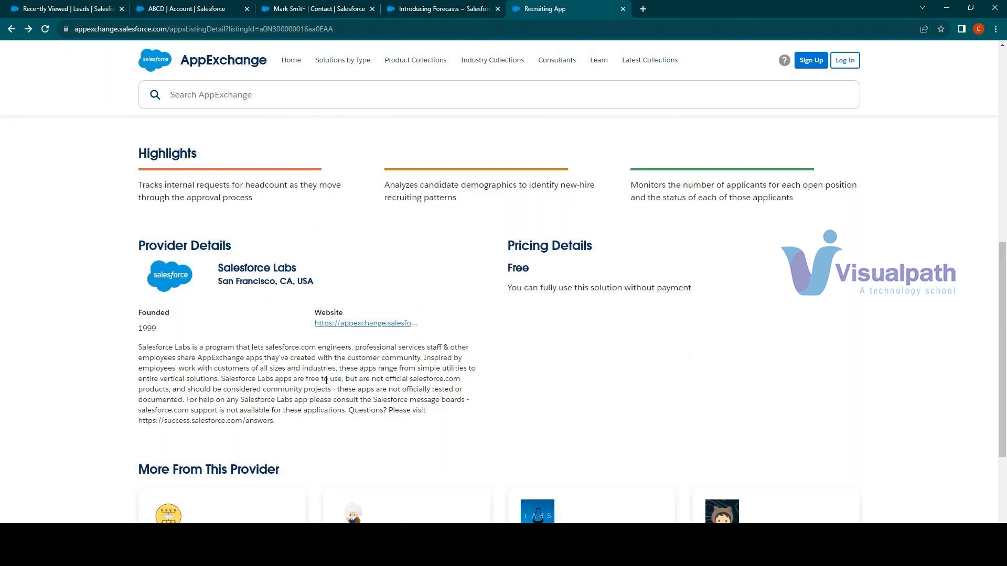
pyautogui.moveTo(283, 422); pyautogui.dragTo(131, 348)
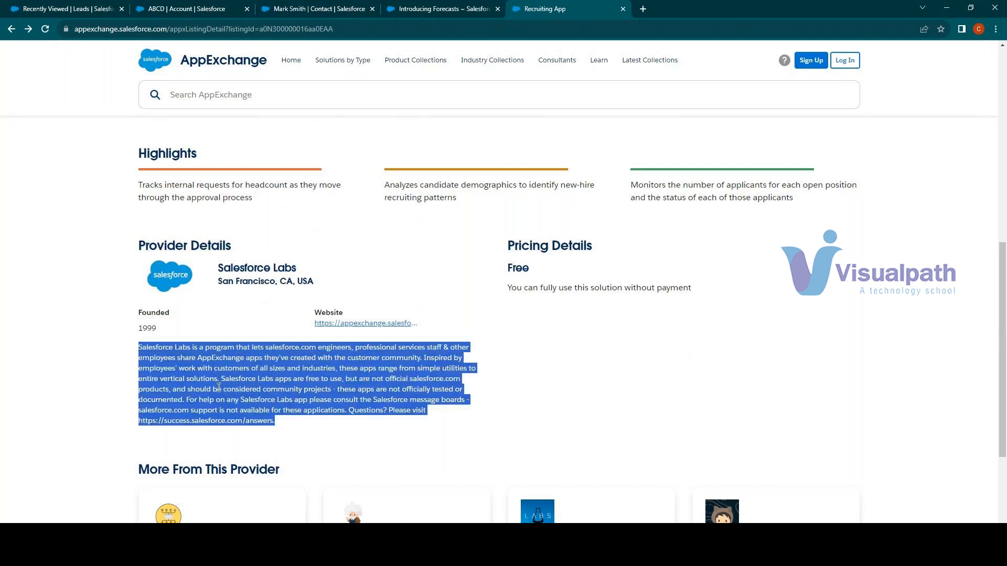
pyautogui.click(252, 390)
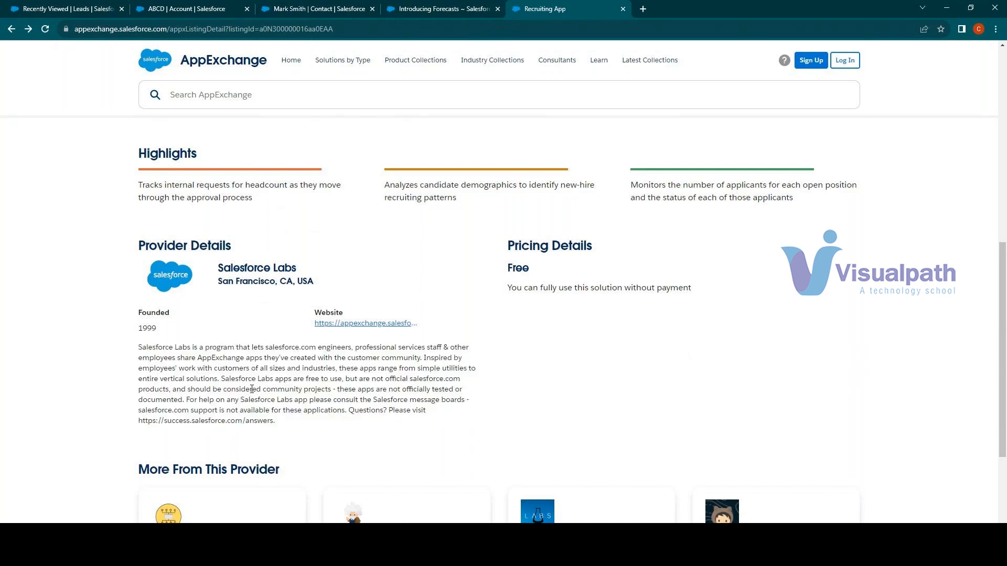
pyautogui.moveTo(221, 349); pyautogui.dragTo(306, 425)
# Show the sign-in options for getting the Recruiting App again and close them without logging in
pyautogui.scroll(8, 372, 419)
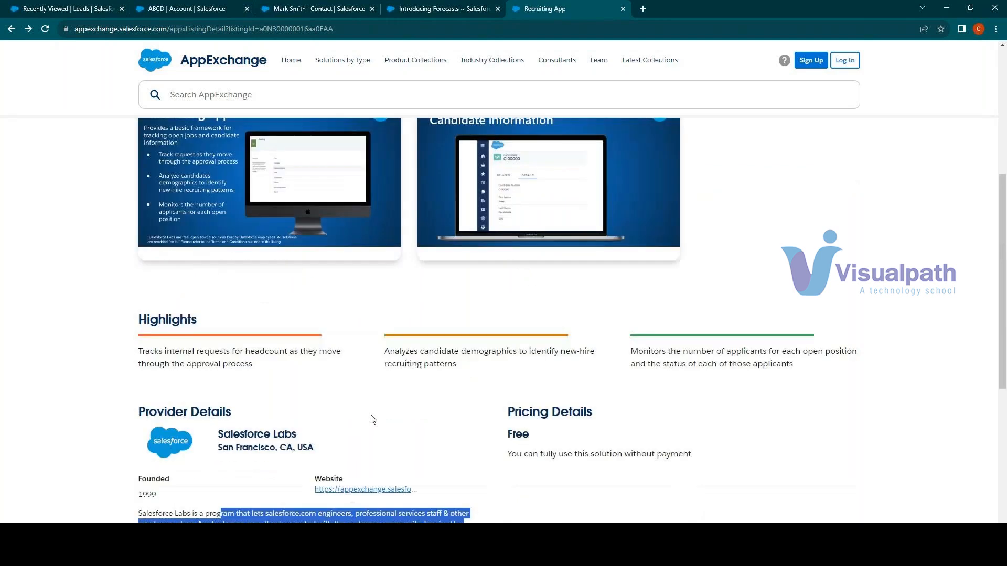
pyautogui.click(736, 259)
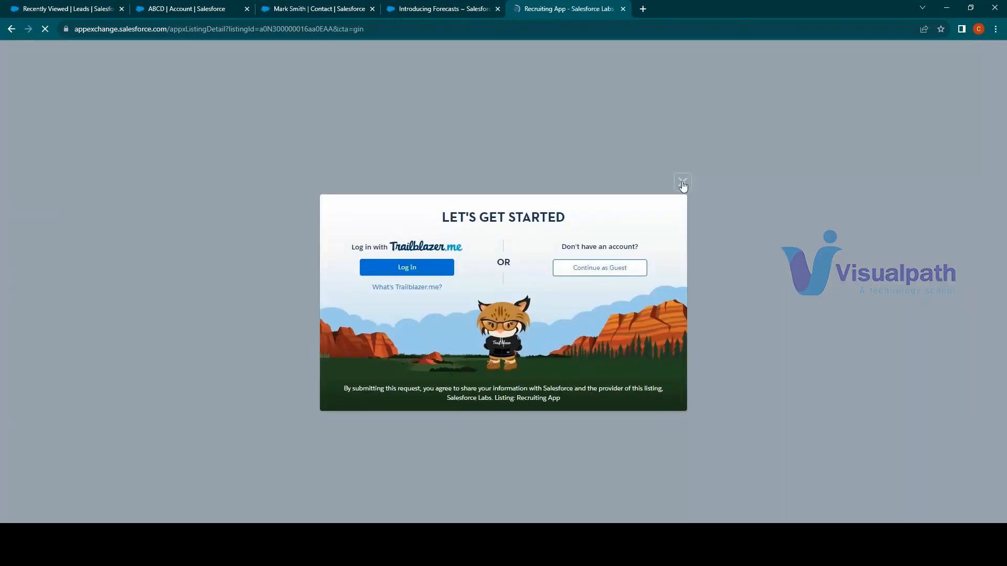
pyautogui.click(682, 183)
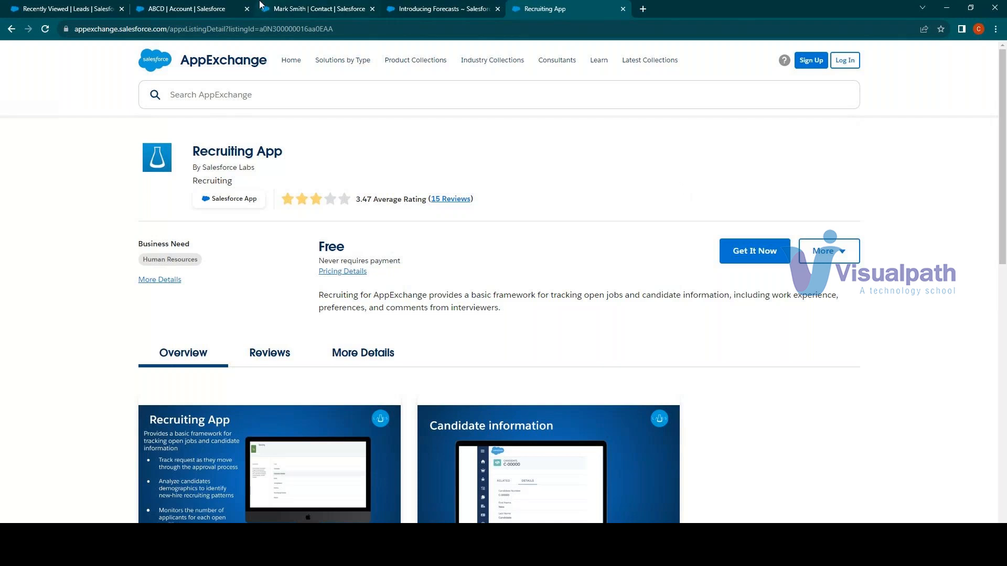
# Return to the Lightning contact record, switch to the slide presentation, and advance to section 5, "Job Market and Career"
pyautogui.click(317, 7)
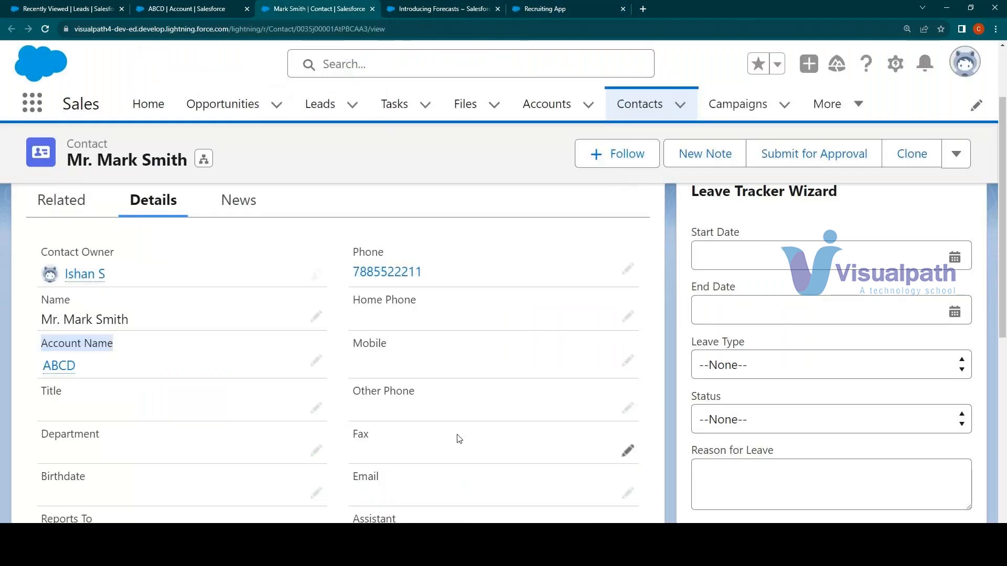
pyautogui.hotkey('alt', 'Tab')
pyautogui.hotkey('alt', 'Tab')
pyautogui.hotkey('alt', 'Tab')
pyautogui.press('Right')
pyautogui.press('Right')
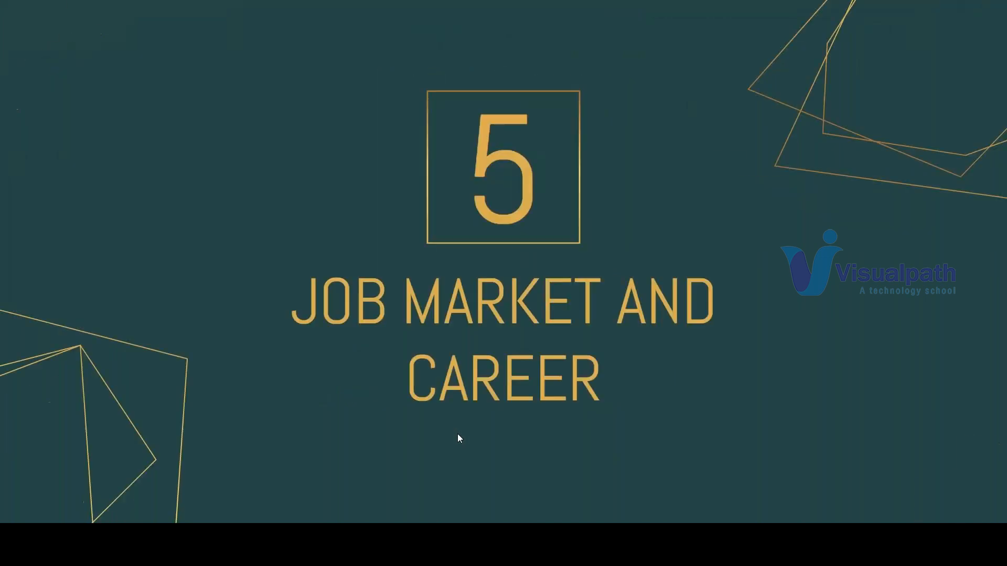